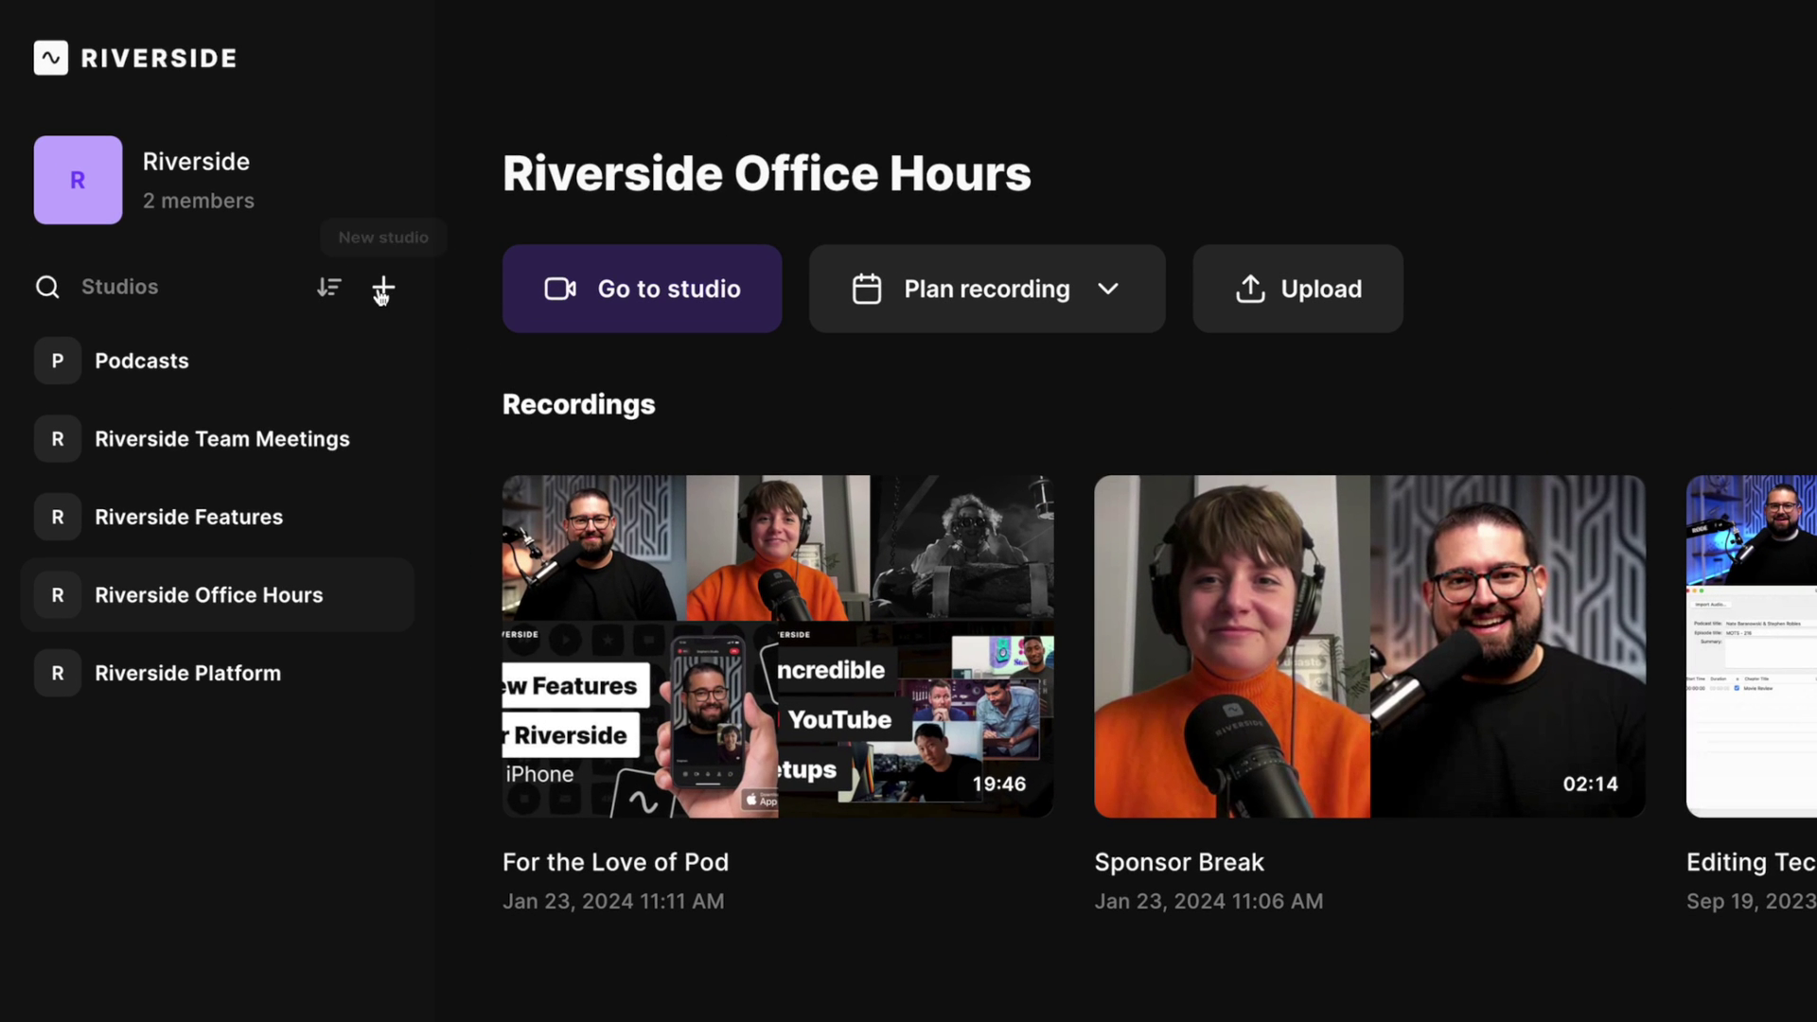
Step: Create a new studio named 'My New Podcast' with English transcription
{"action": "left_click", "coordinate": [382, 296]}
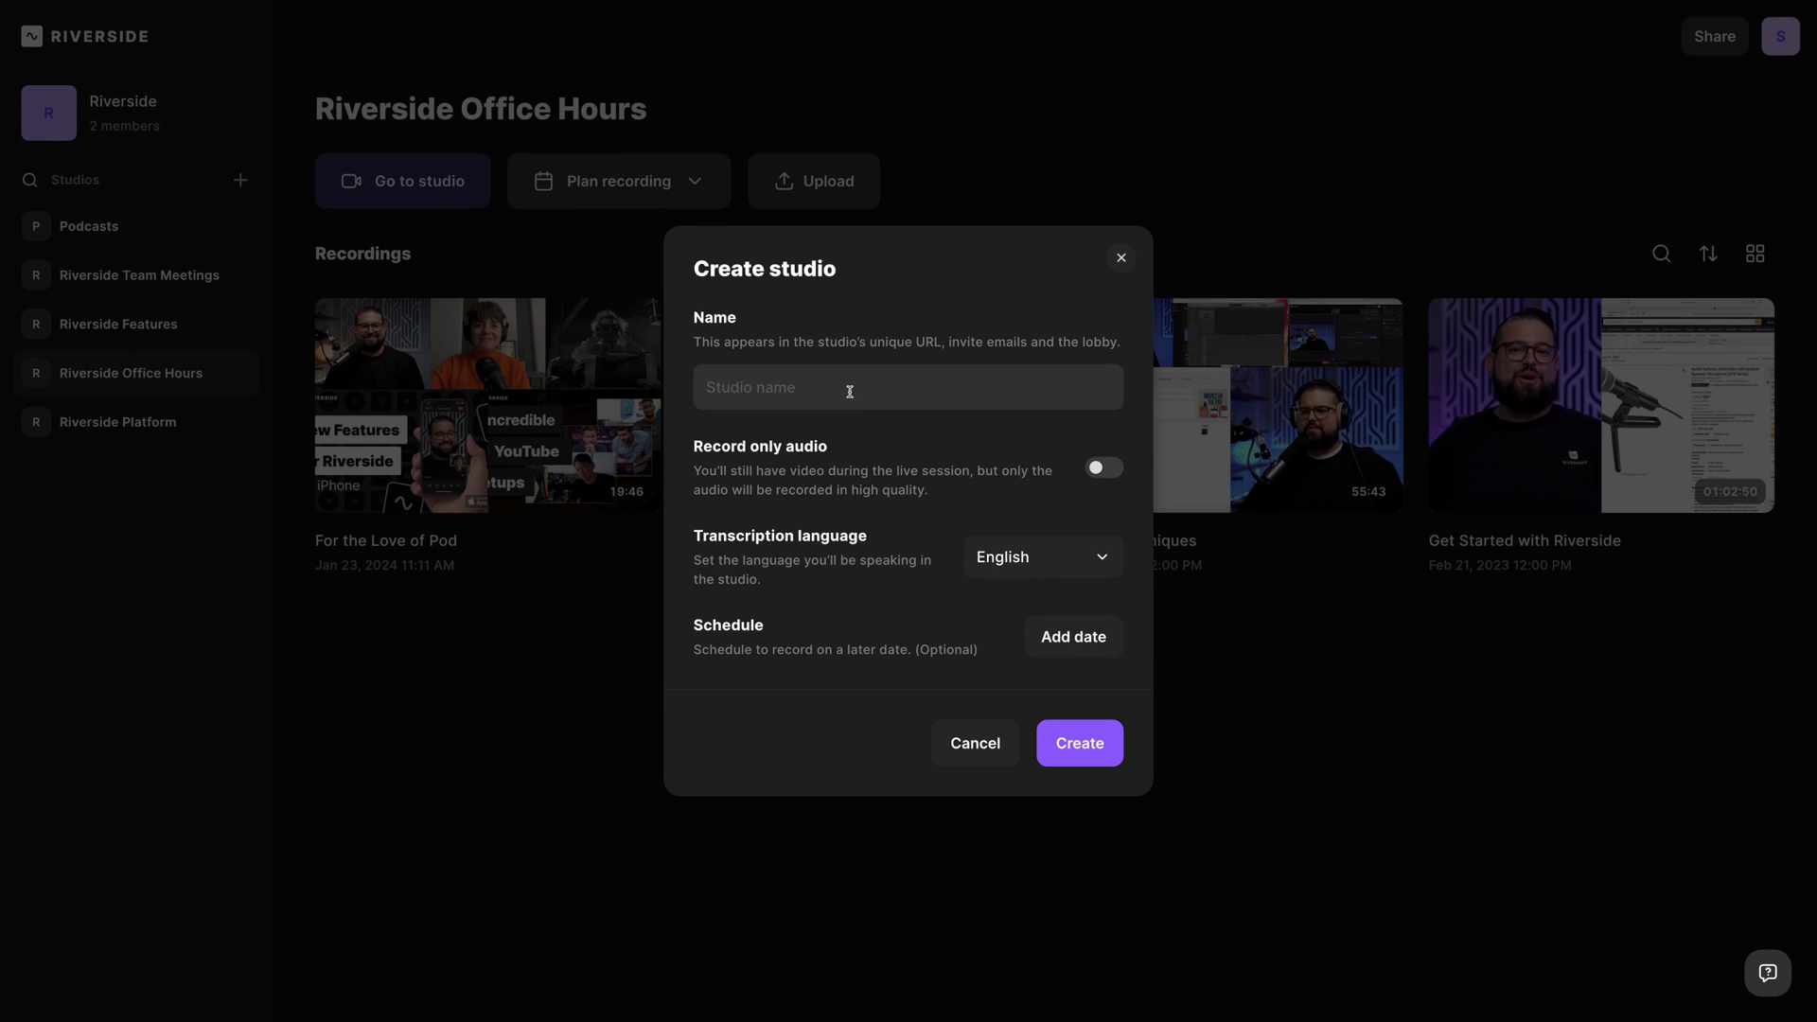
{"action": "left_click", "coordinate": [844, 392]}
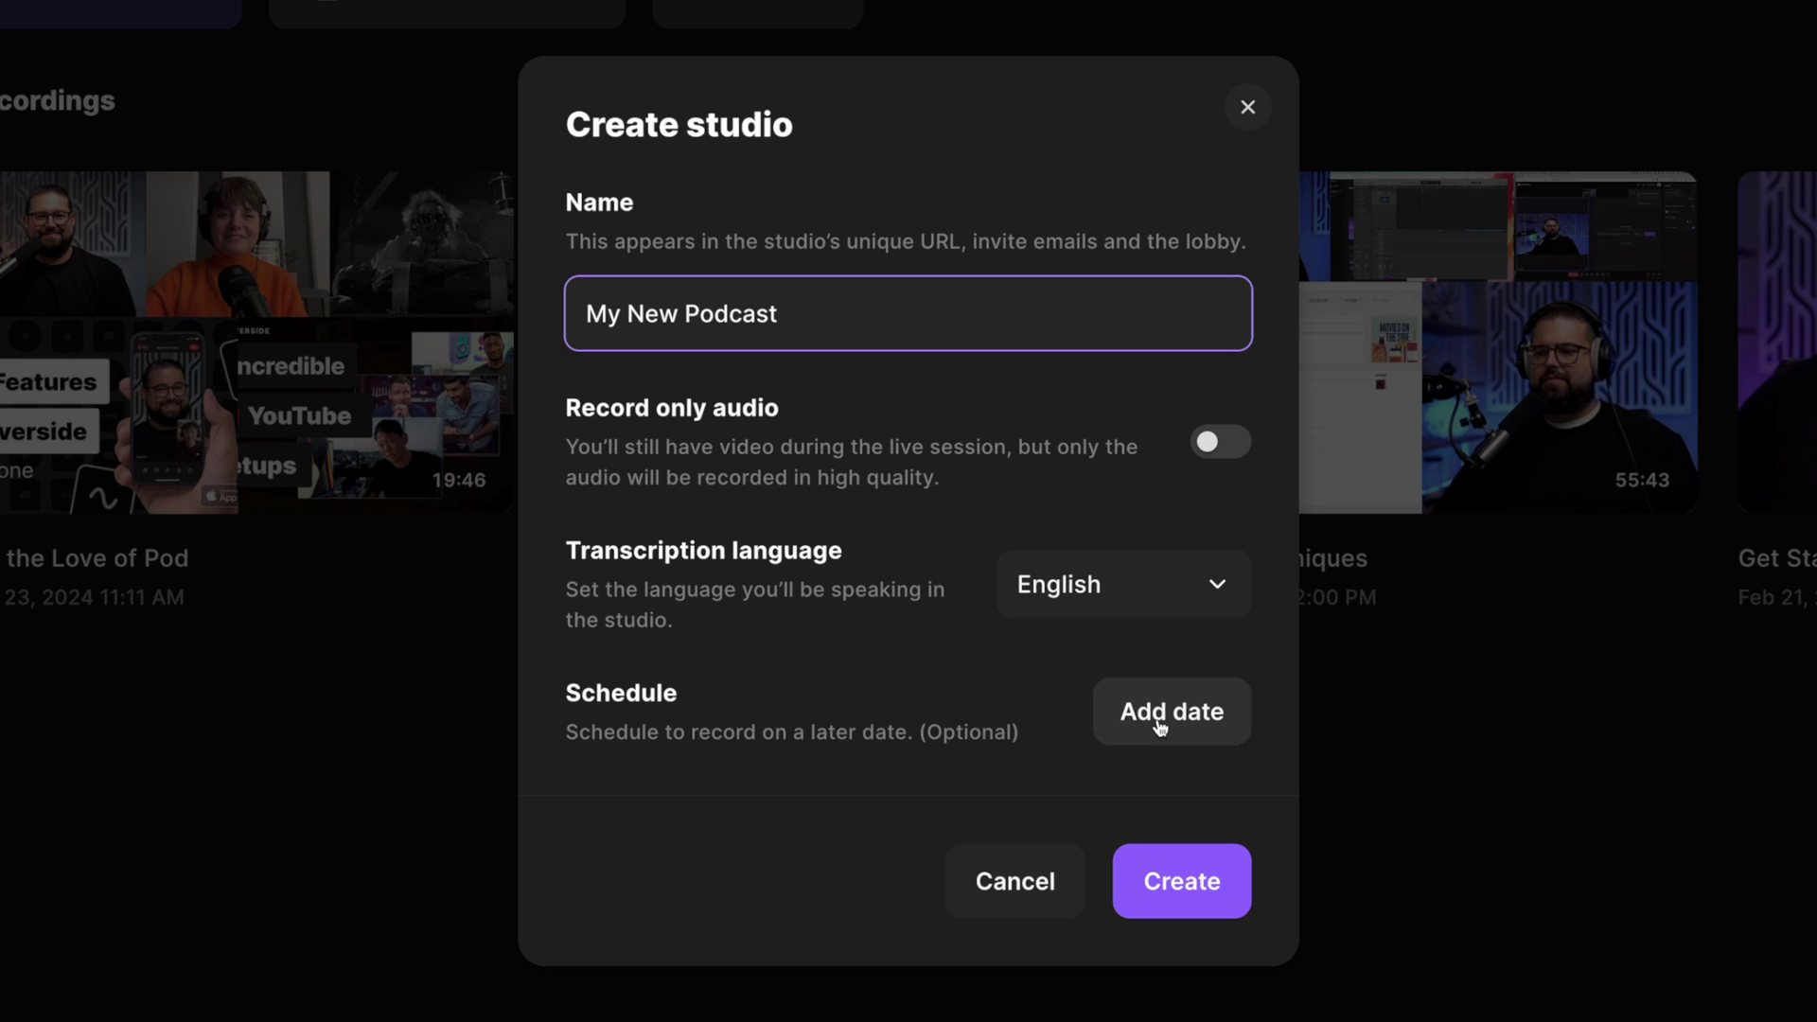
{"action": "left_click", "coordinate": [1178, 880]}
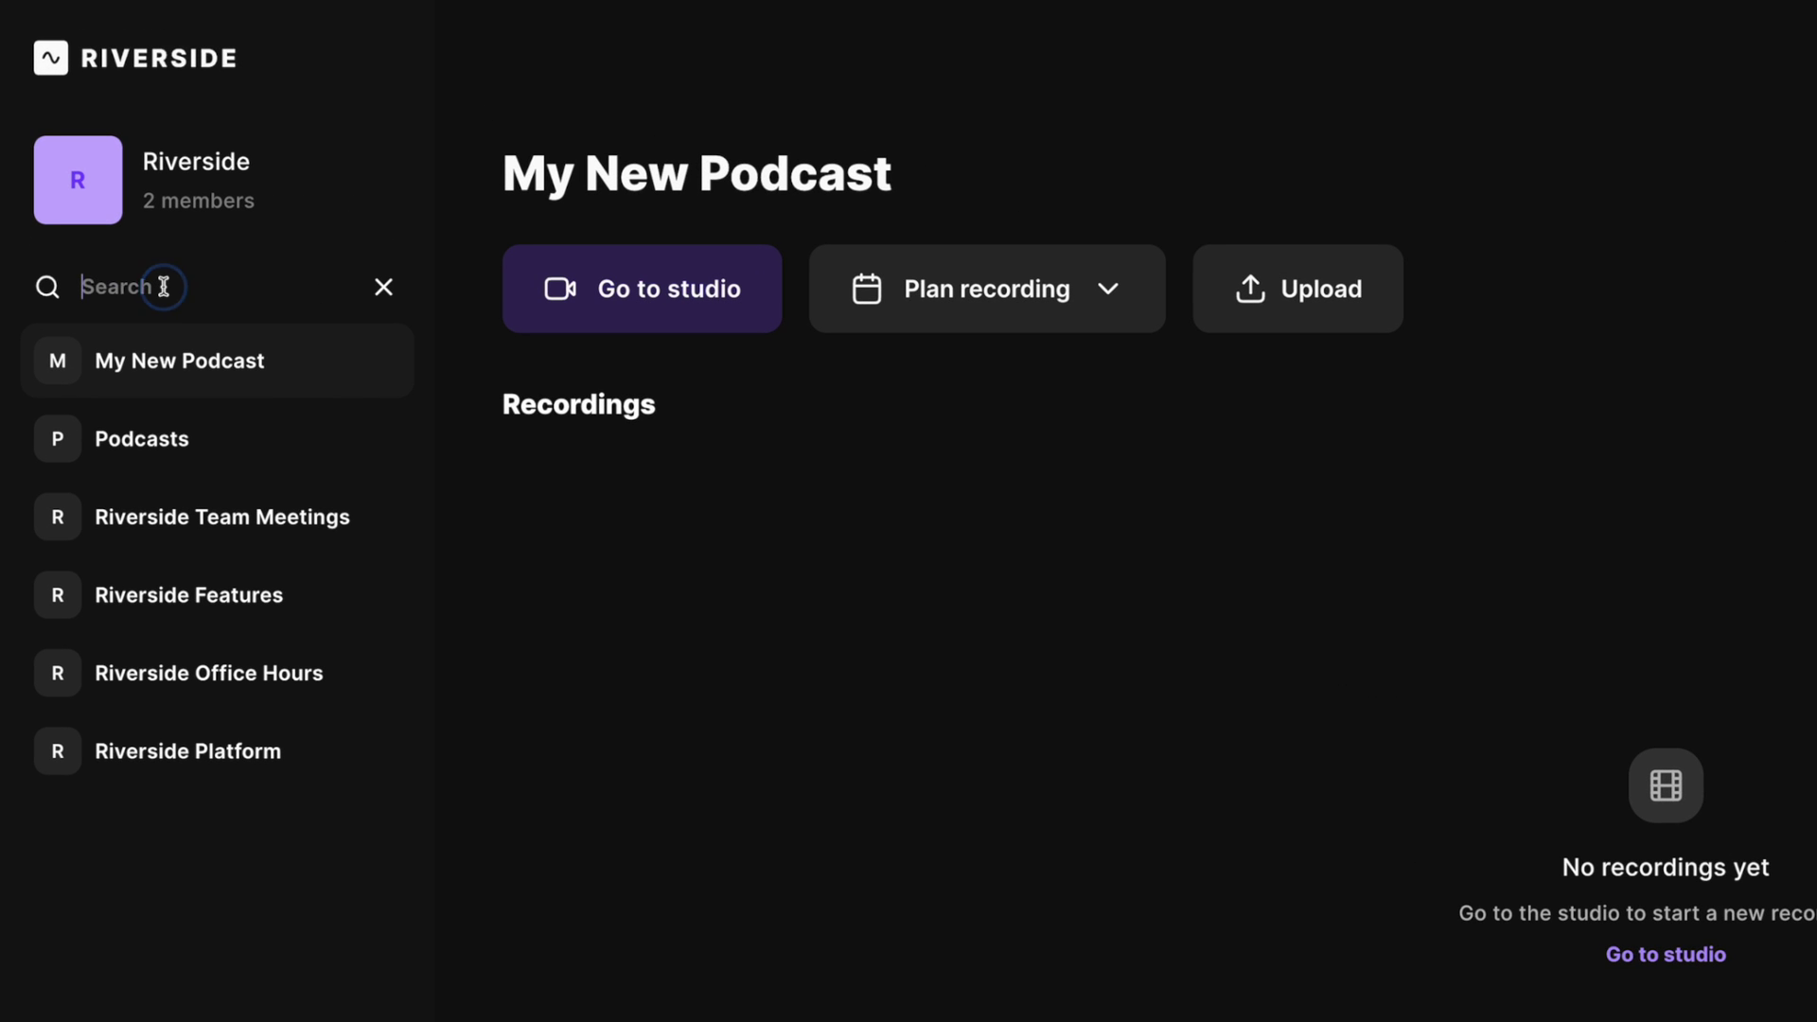
Step: Search studios for 'office', clear the search, sort newest first, and enter My New Podcast
{"action": "type", "text": "office"}
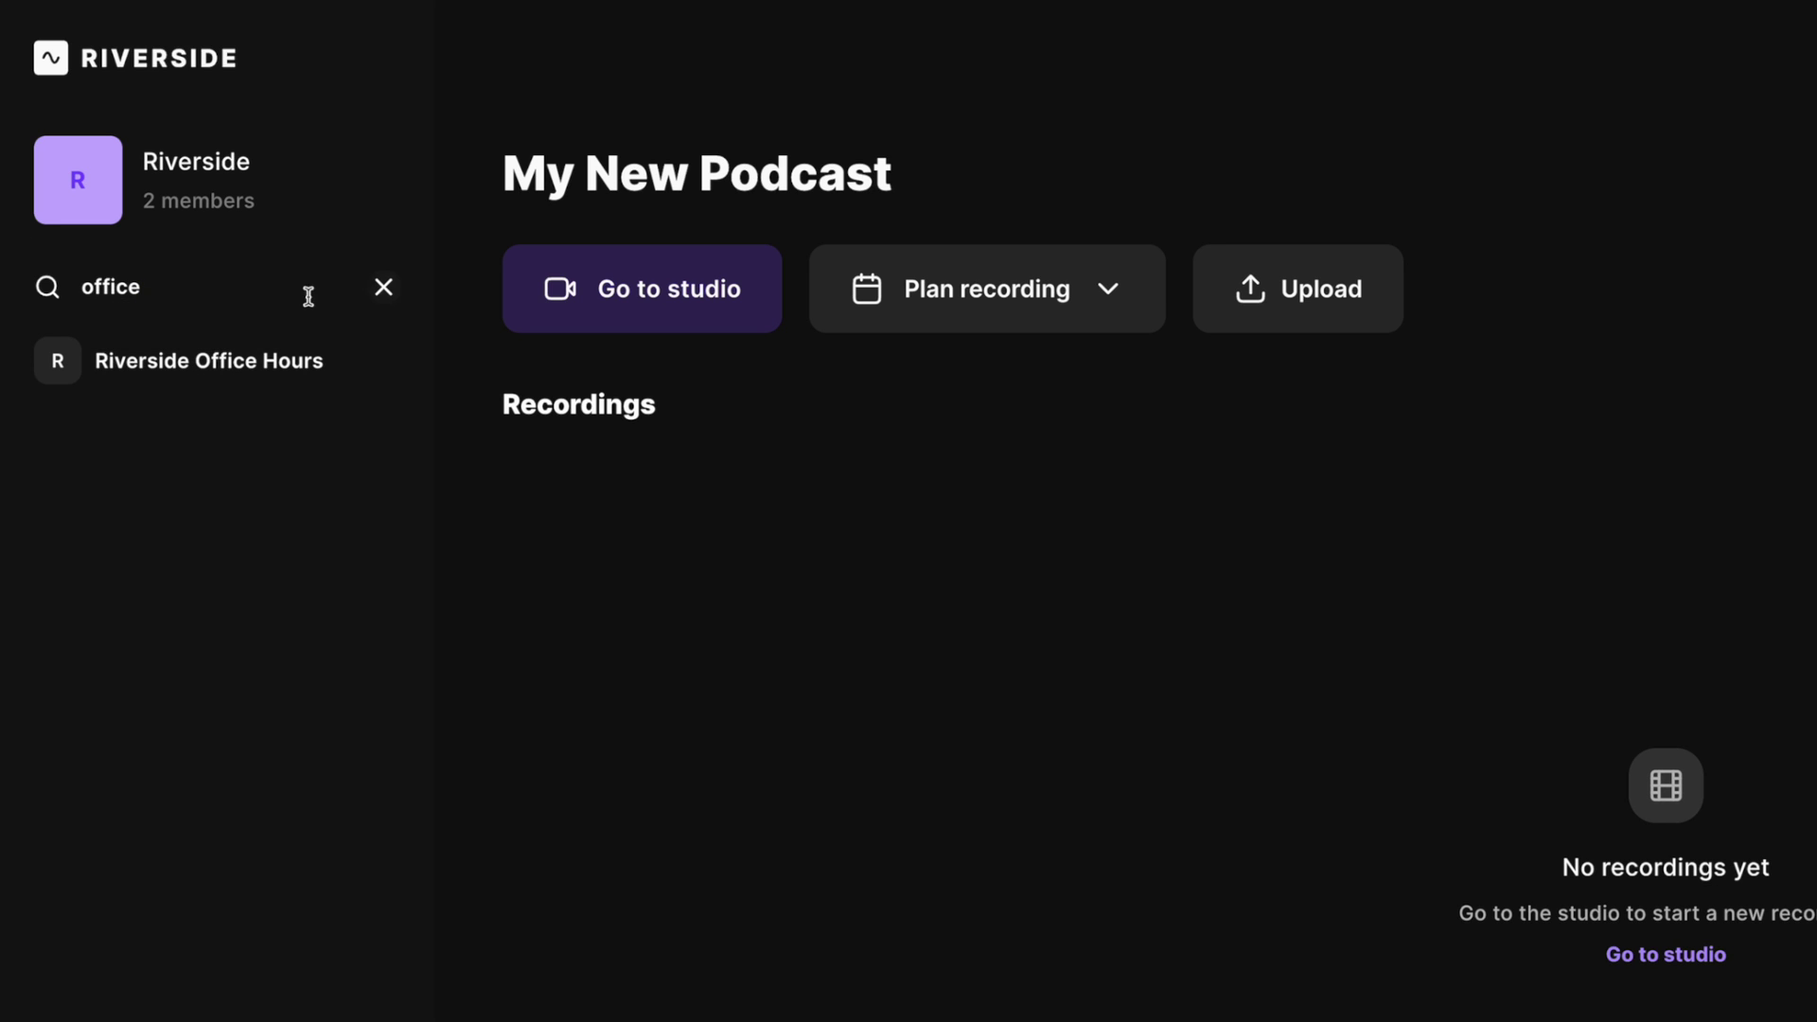
{"action": "left_click", "coordinate": [381, 292]}
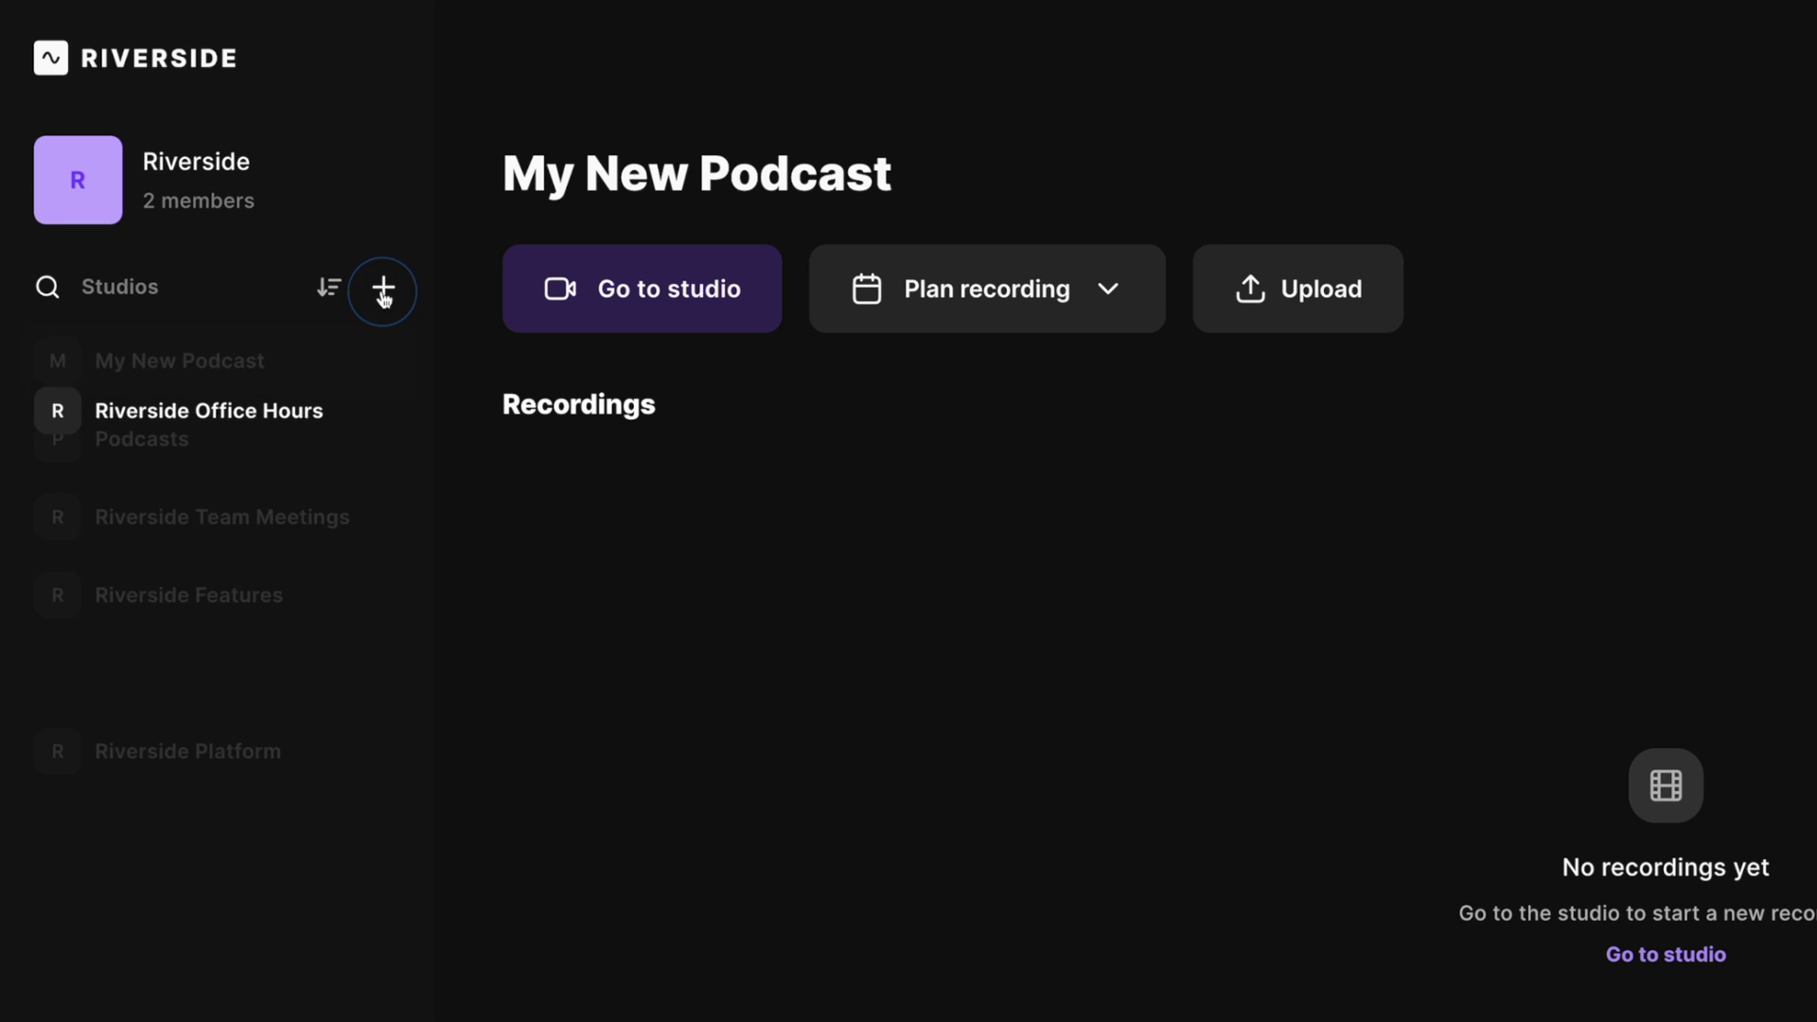
{"action": "left_click", "coordinate": [328, 293]}
{"action": "left_click", "coordinate": [328, 293]}
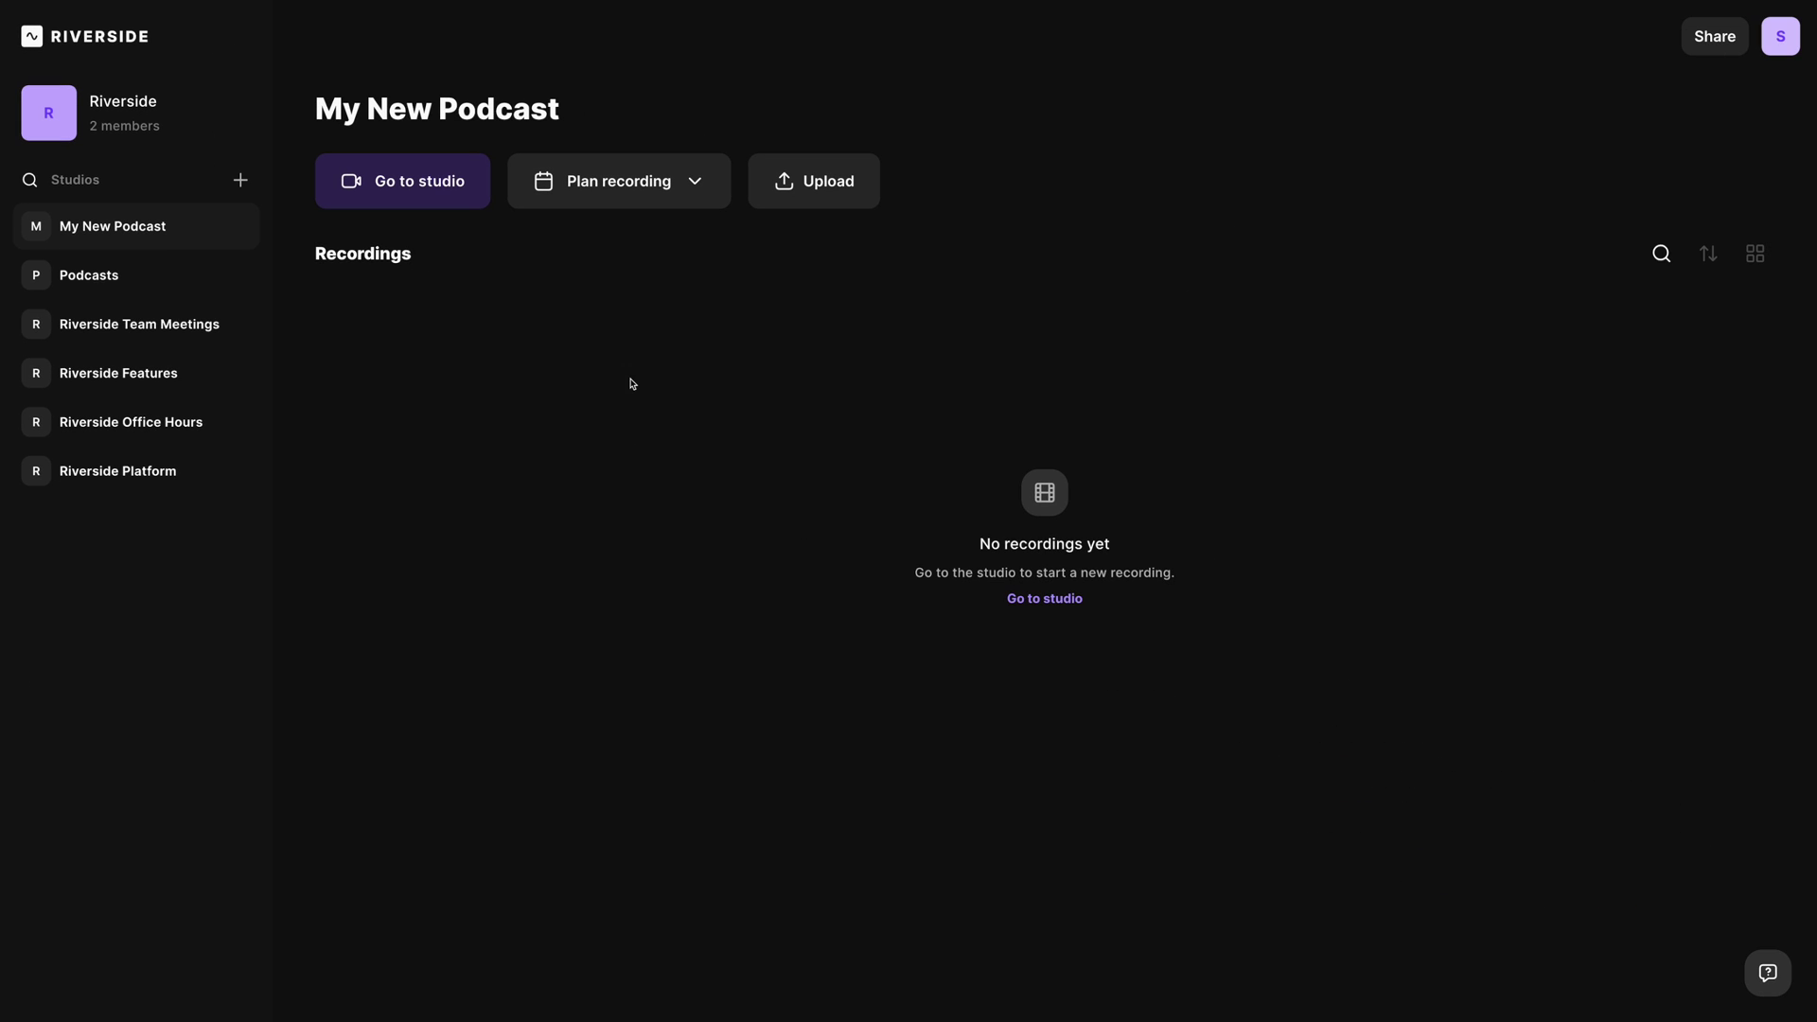
{"action": "left_click", "coordinate": [432, 182]}
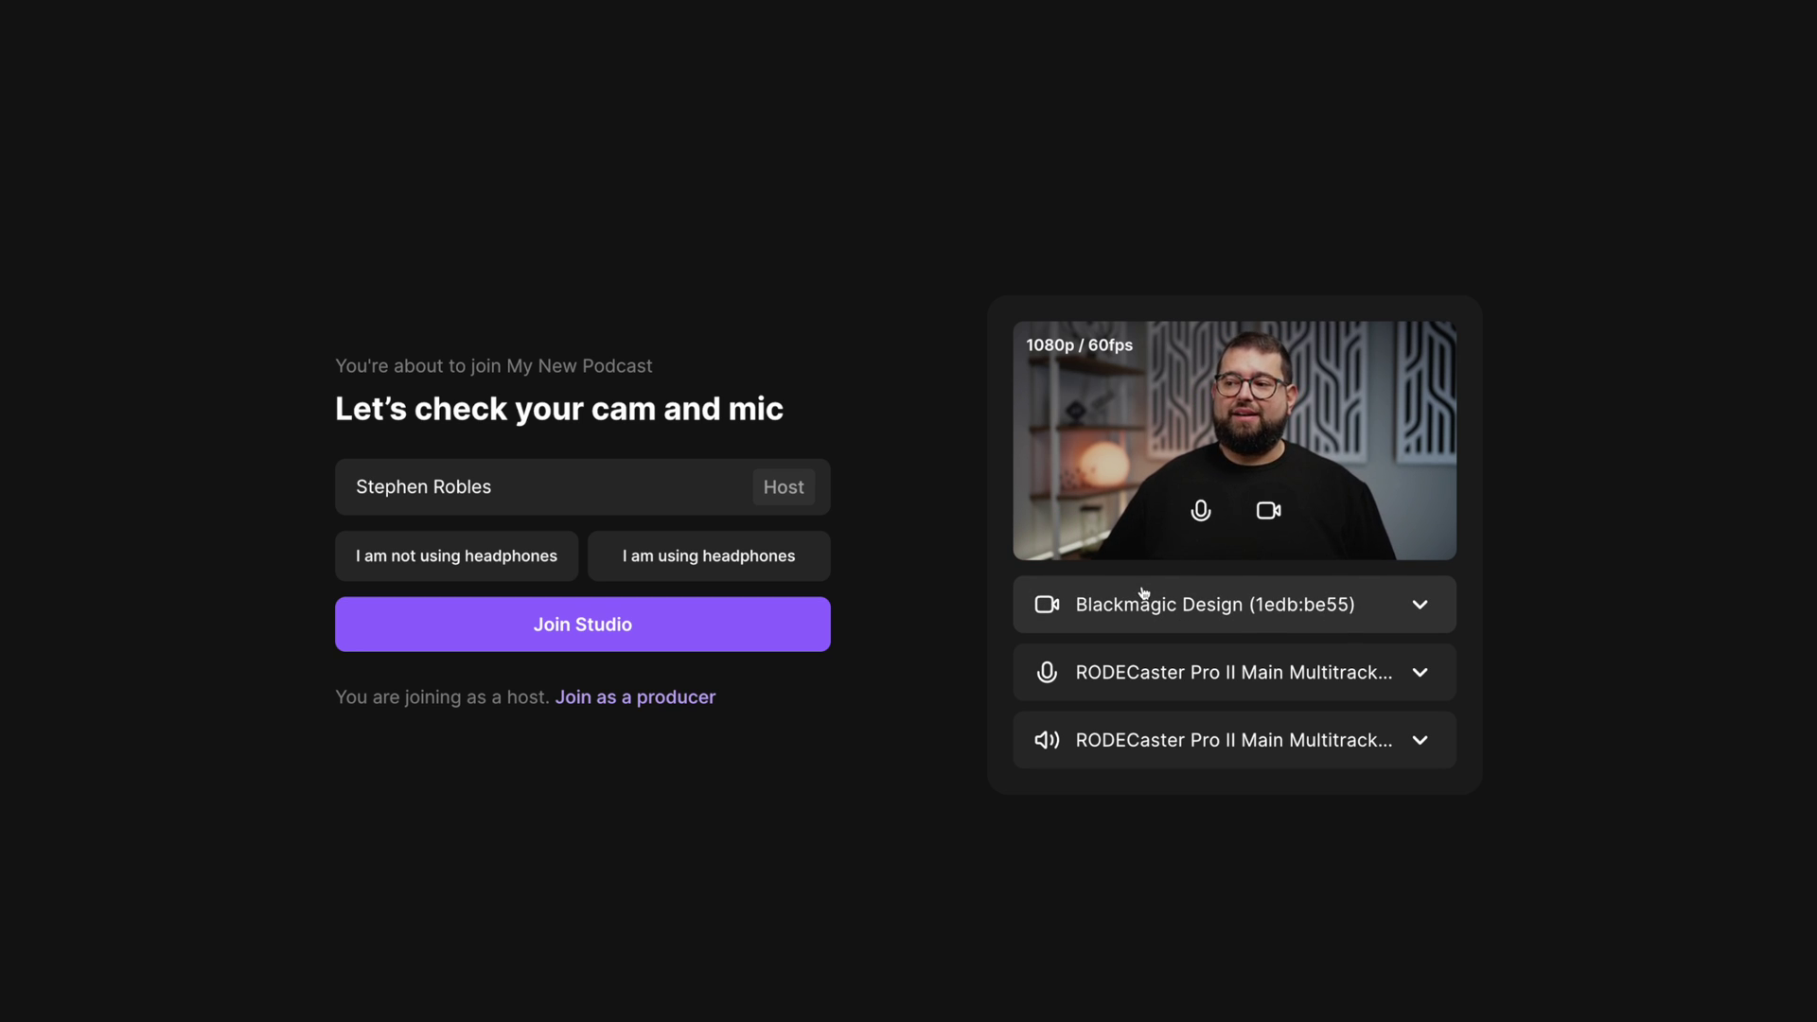
Step: Keep the Blackmagic Design camera and RODECaster mic, choose headphones, and join as host
{"action": "left_click", "coordinate": [1279, 606]}
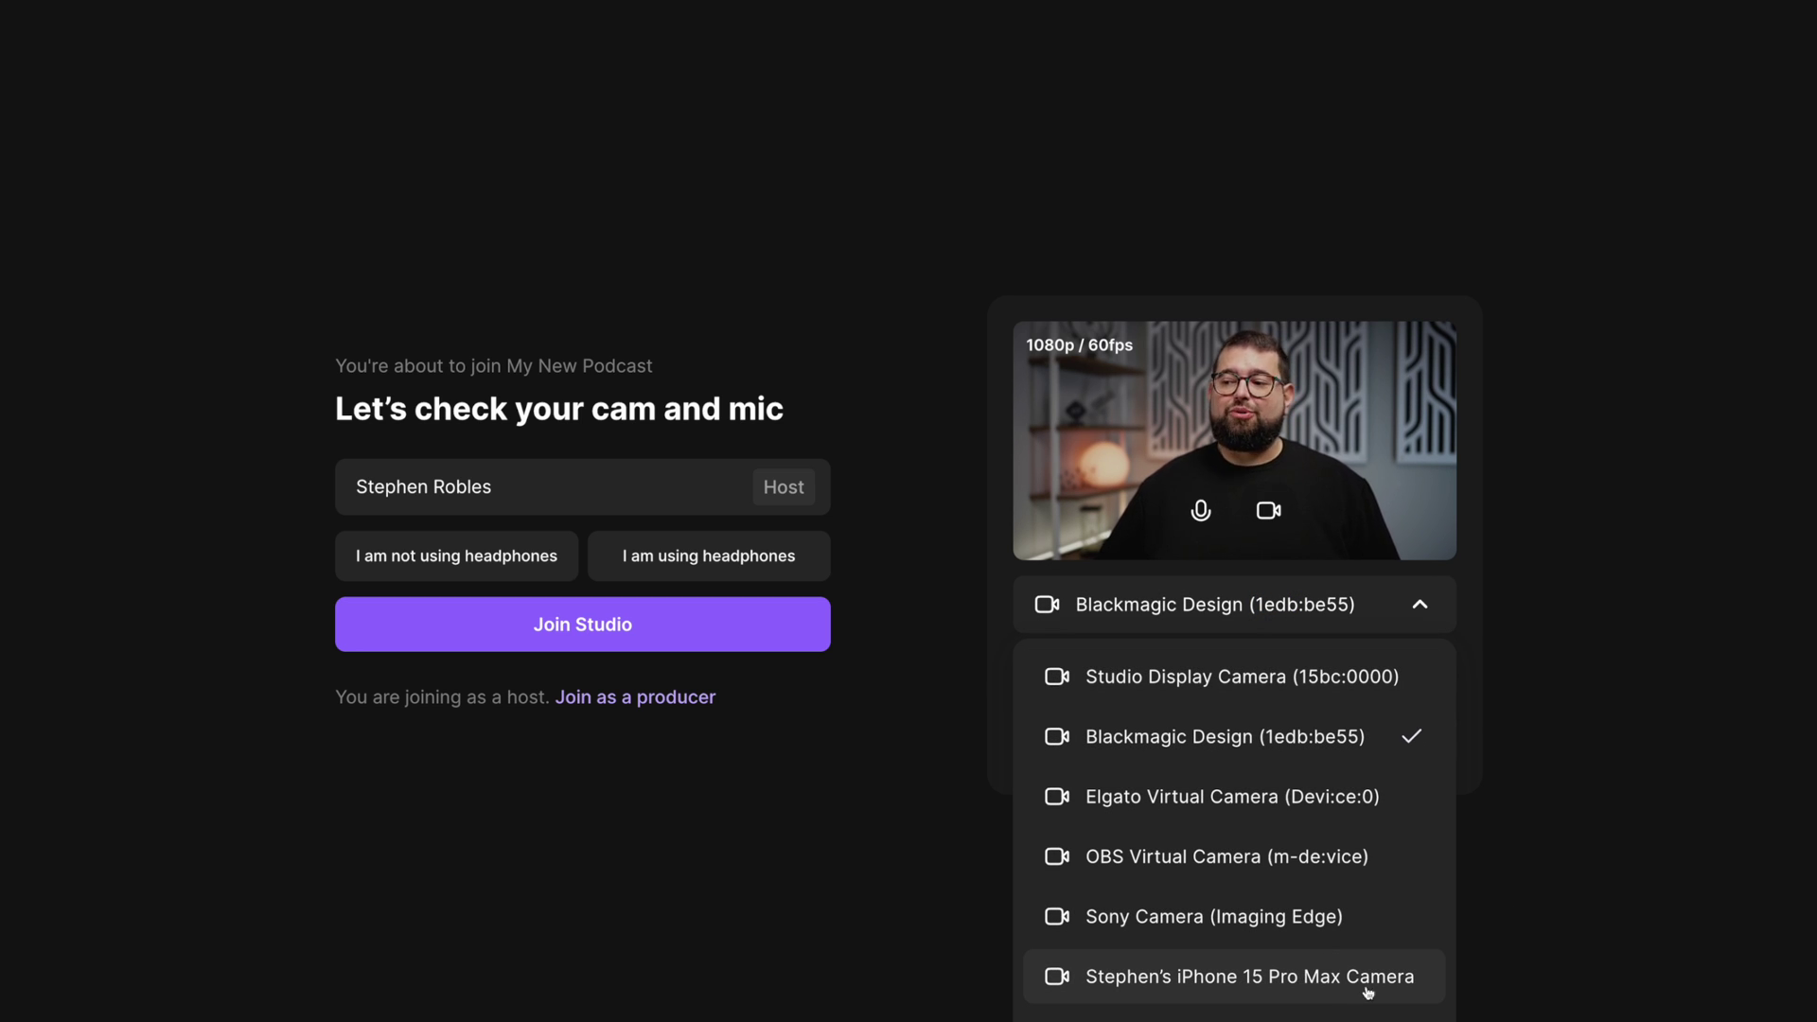
{"action": "left_click", "coordinate": [1567, 776]}
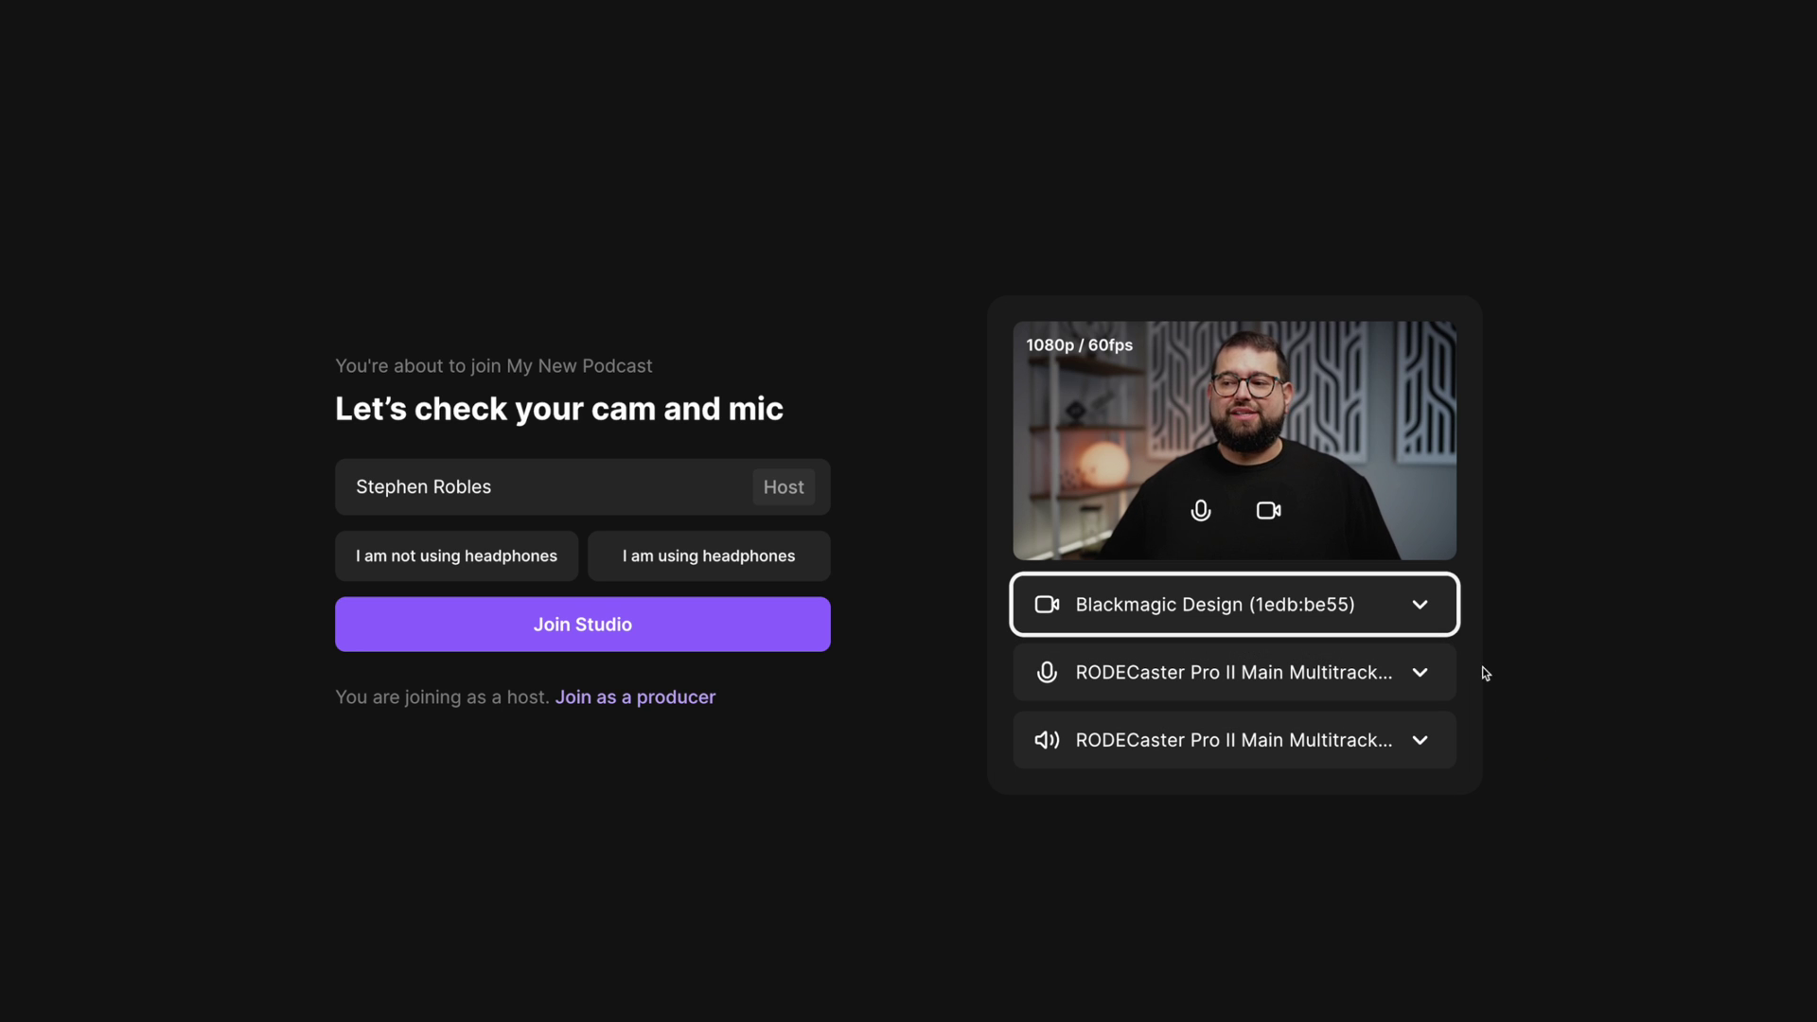
{"action": "left_click", "coordinate": [1279, 676]}
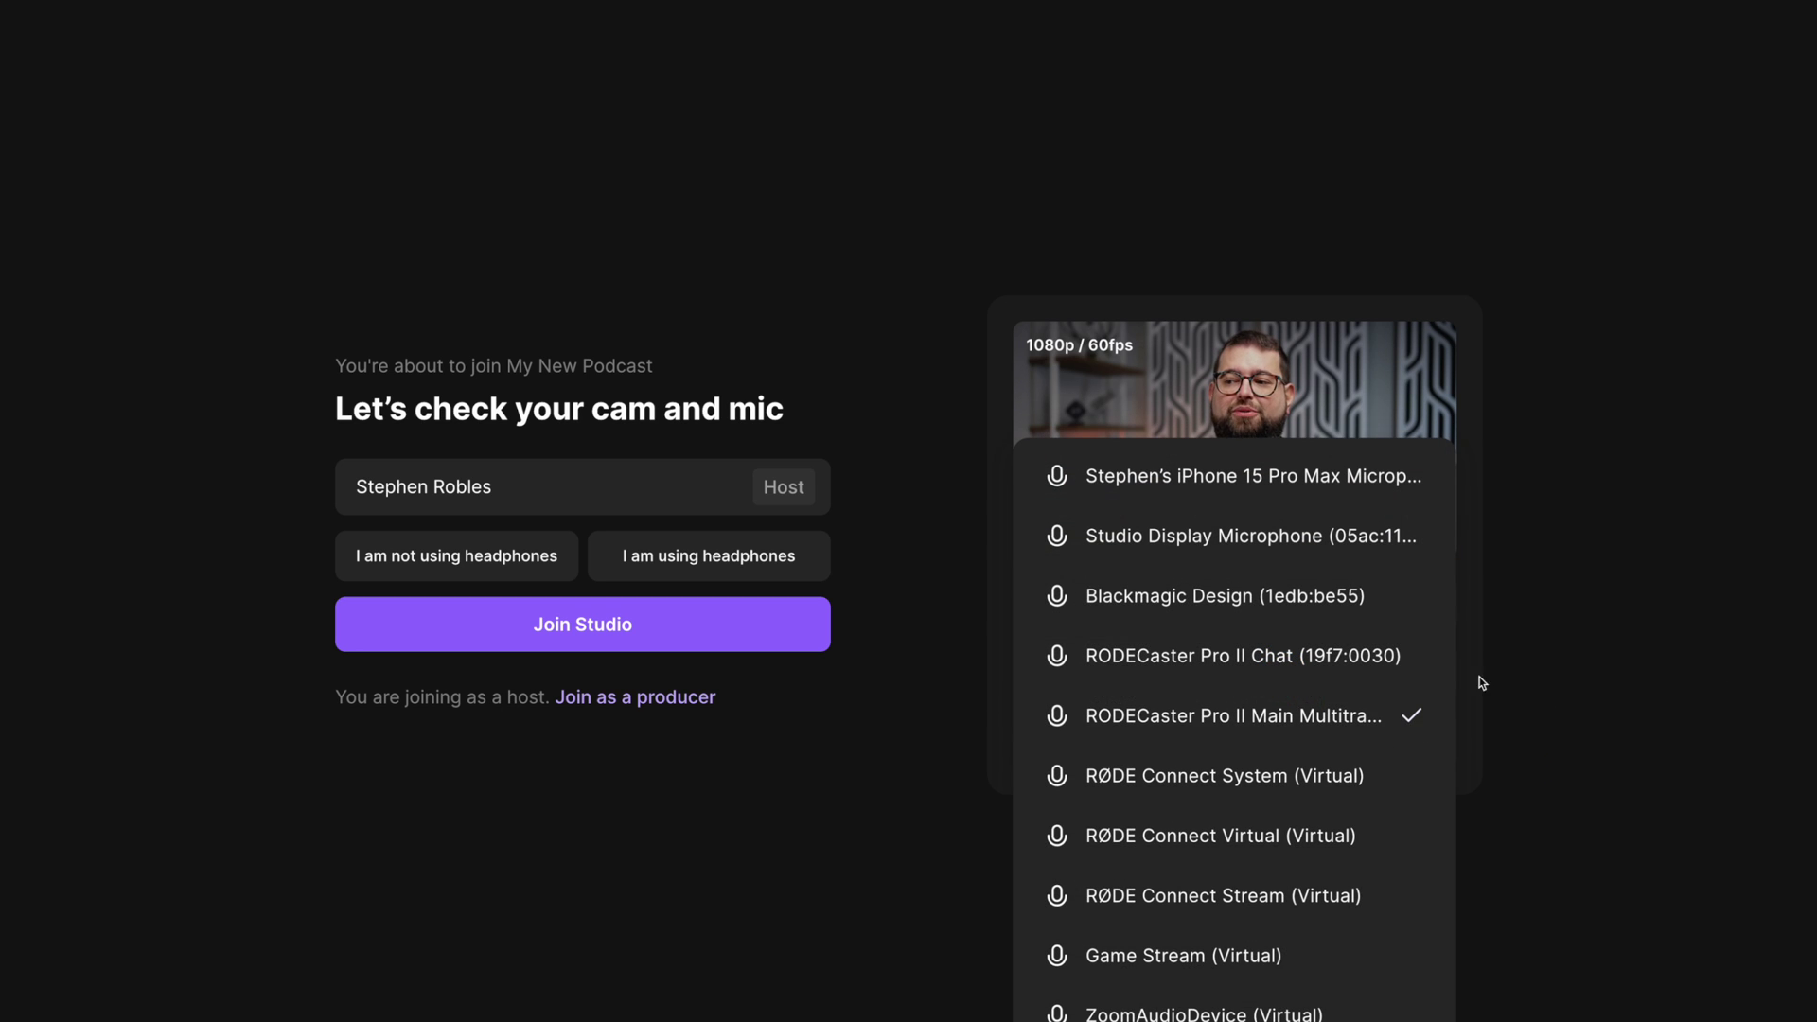
{"action": "left_click", "coordinate": [1519, 693]}
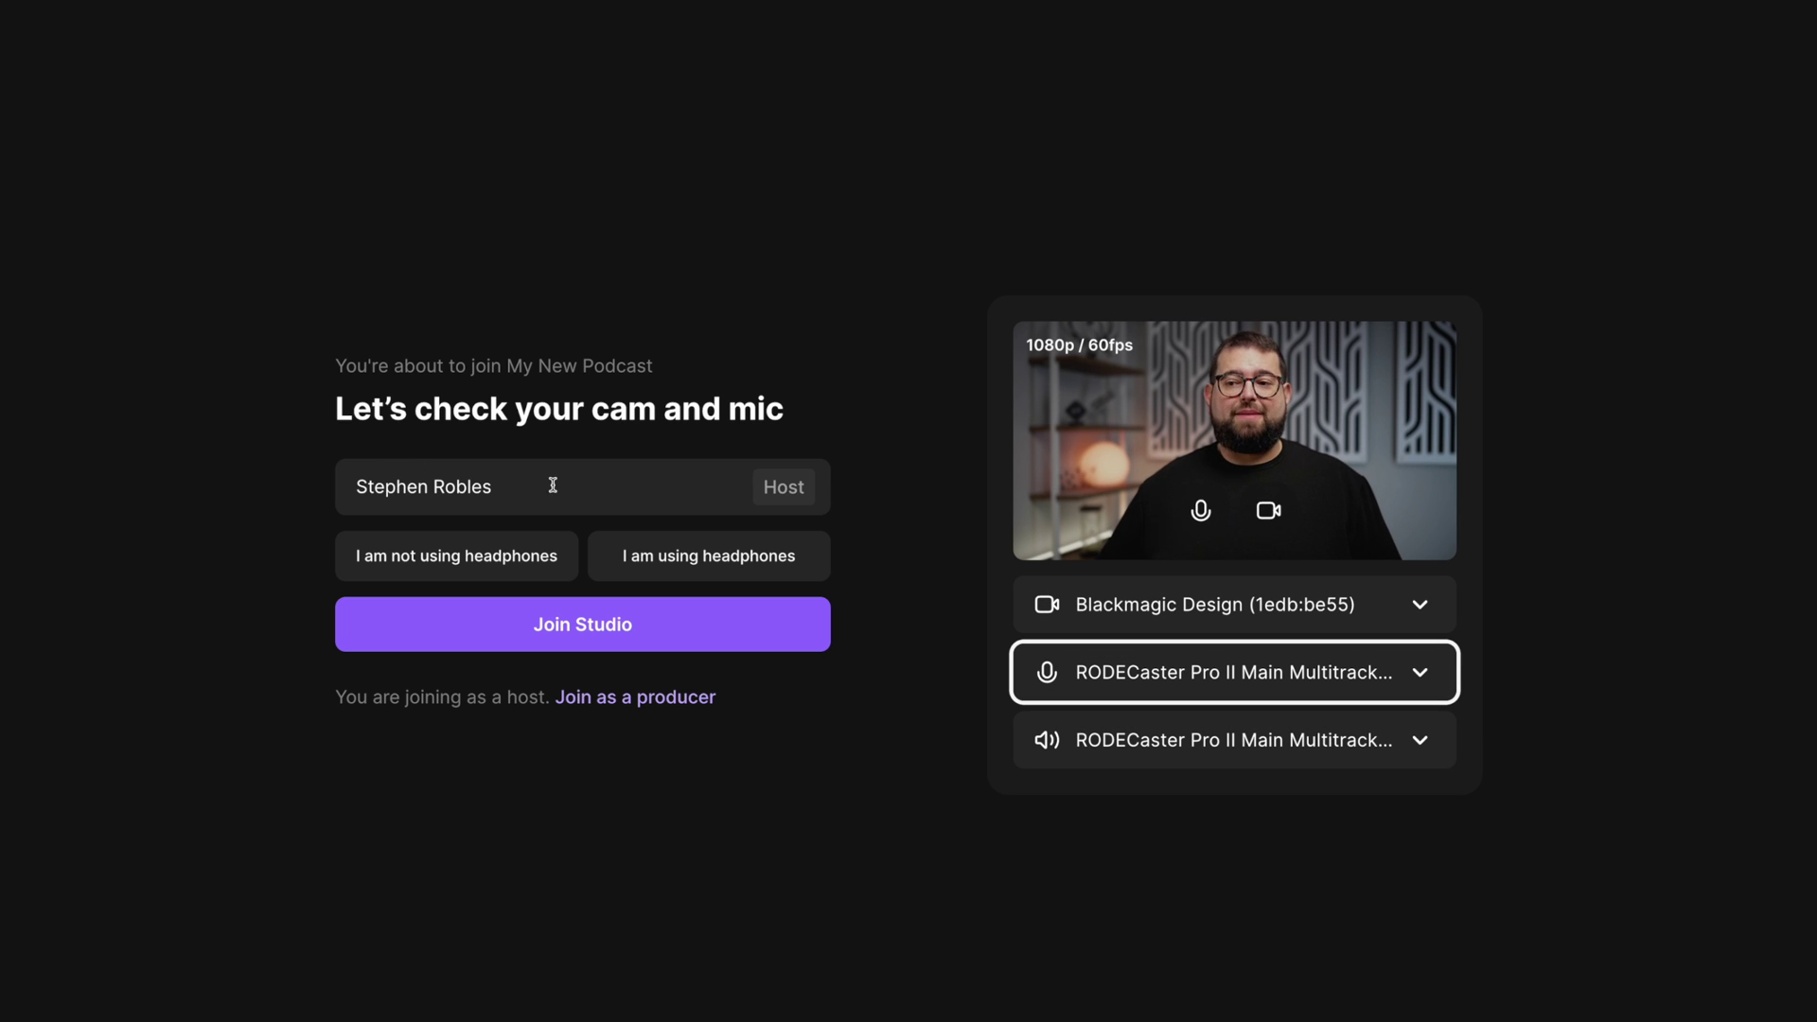
{"action": "left_click", "coordinate": [786, 571]}
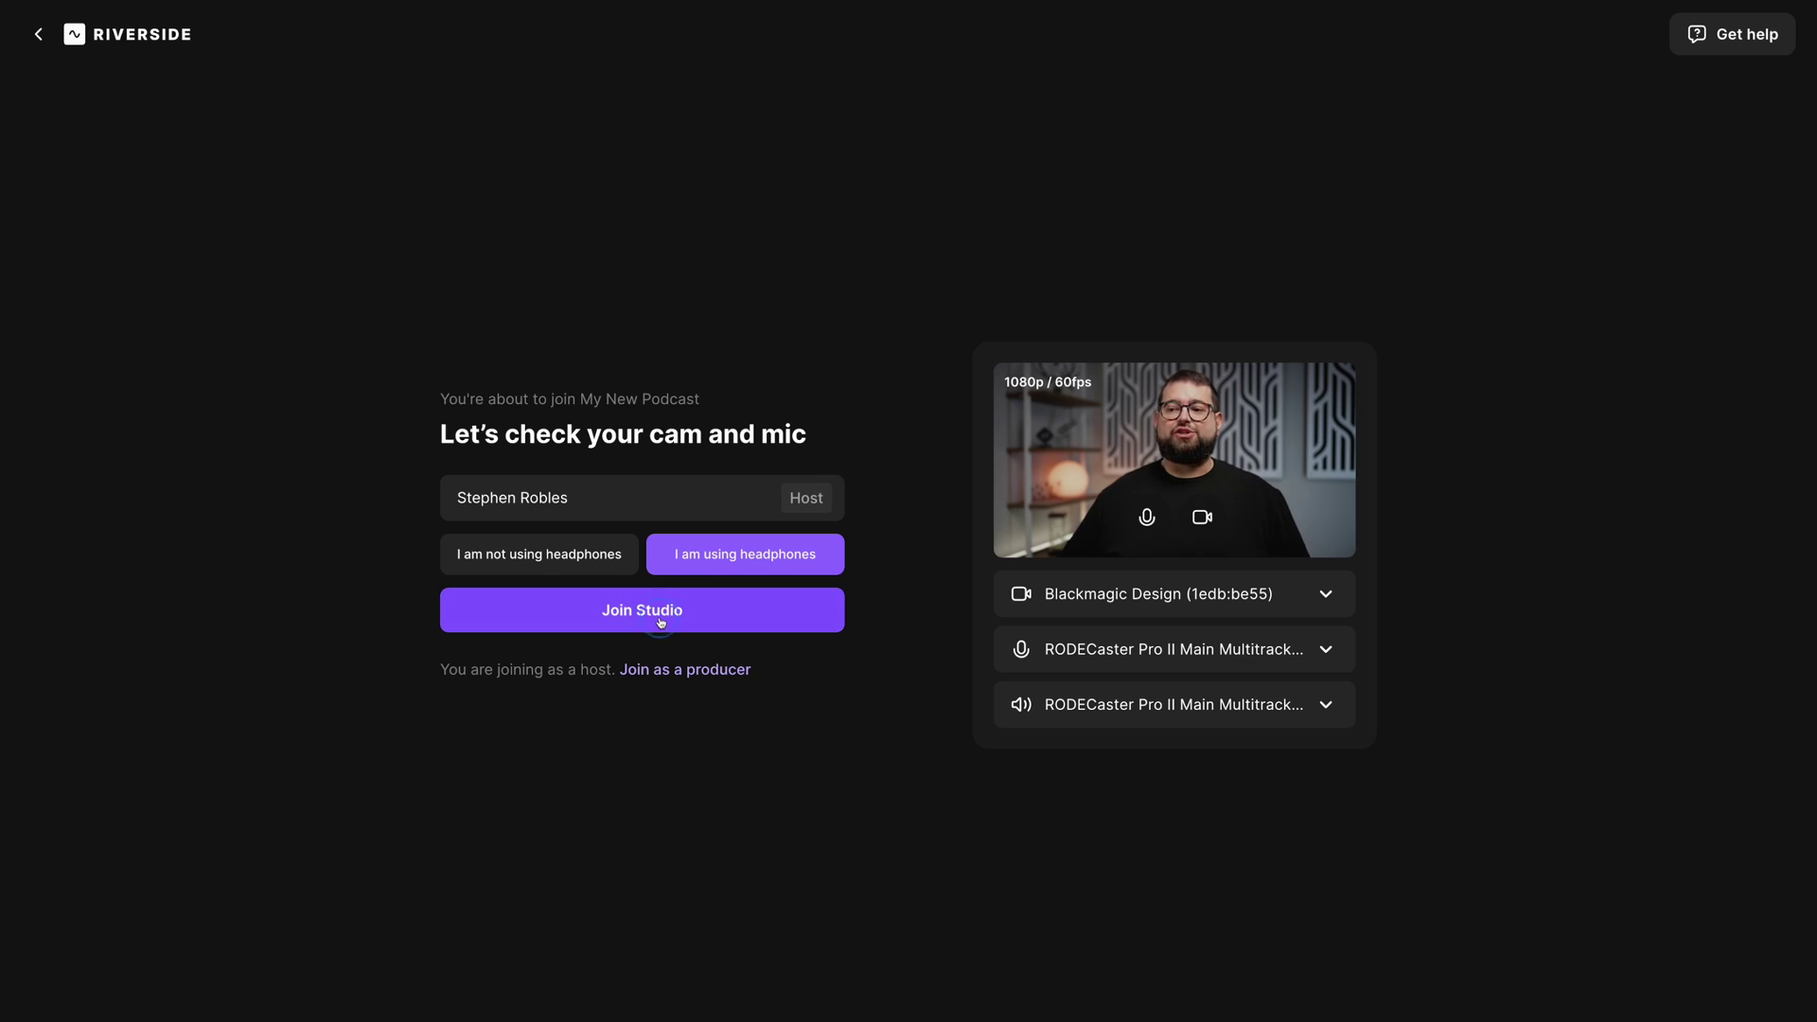
{"action": "left_click", "coordinate": [660, 621]}
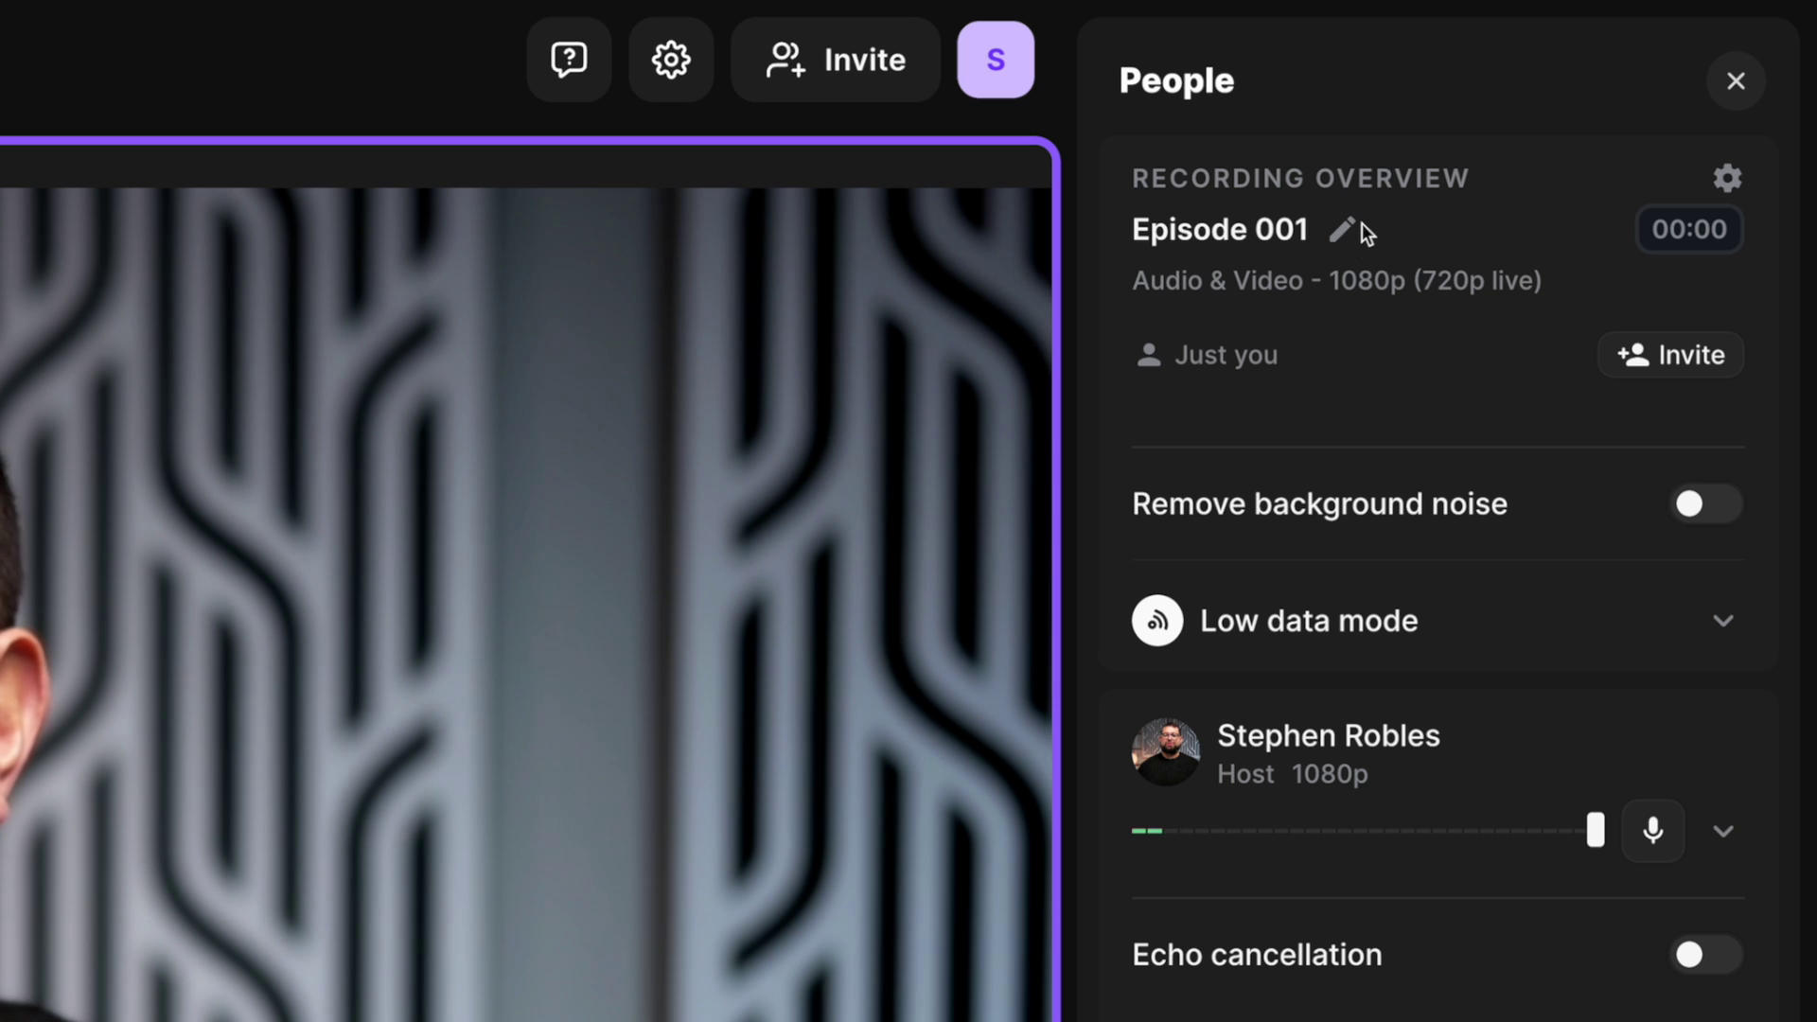
Step: Bring up the Invite People dialog from the studio's top bar
{"action": "left_click", "coordinate": [1655, 371]}
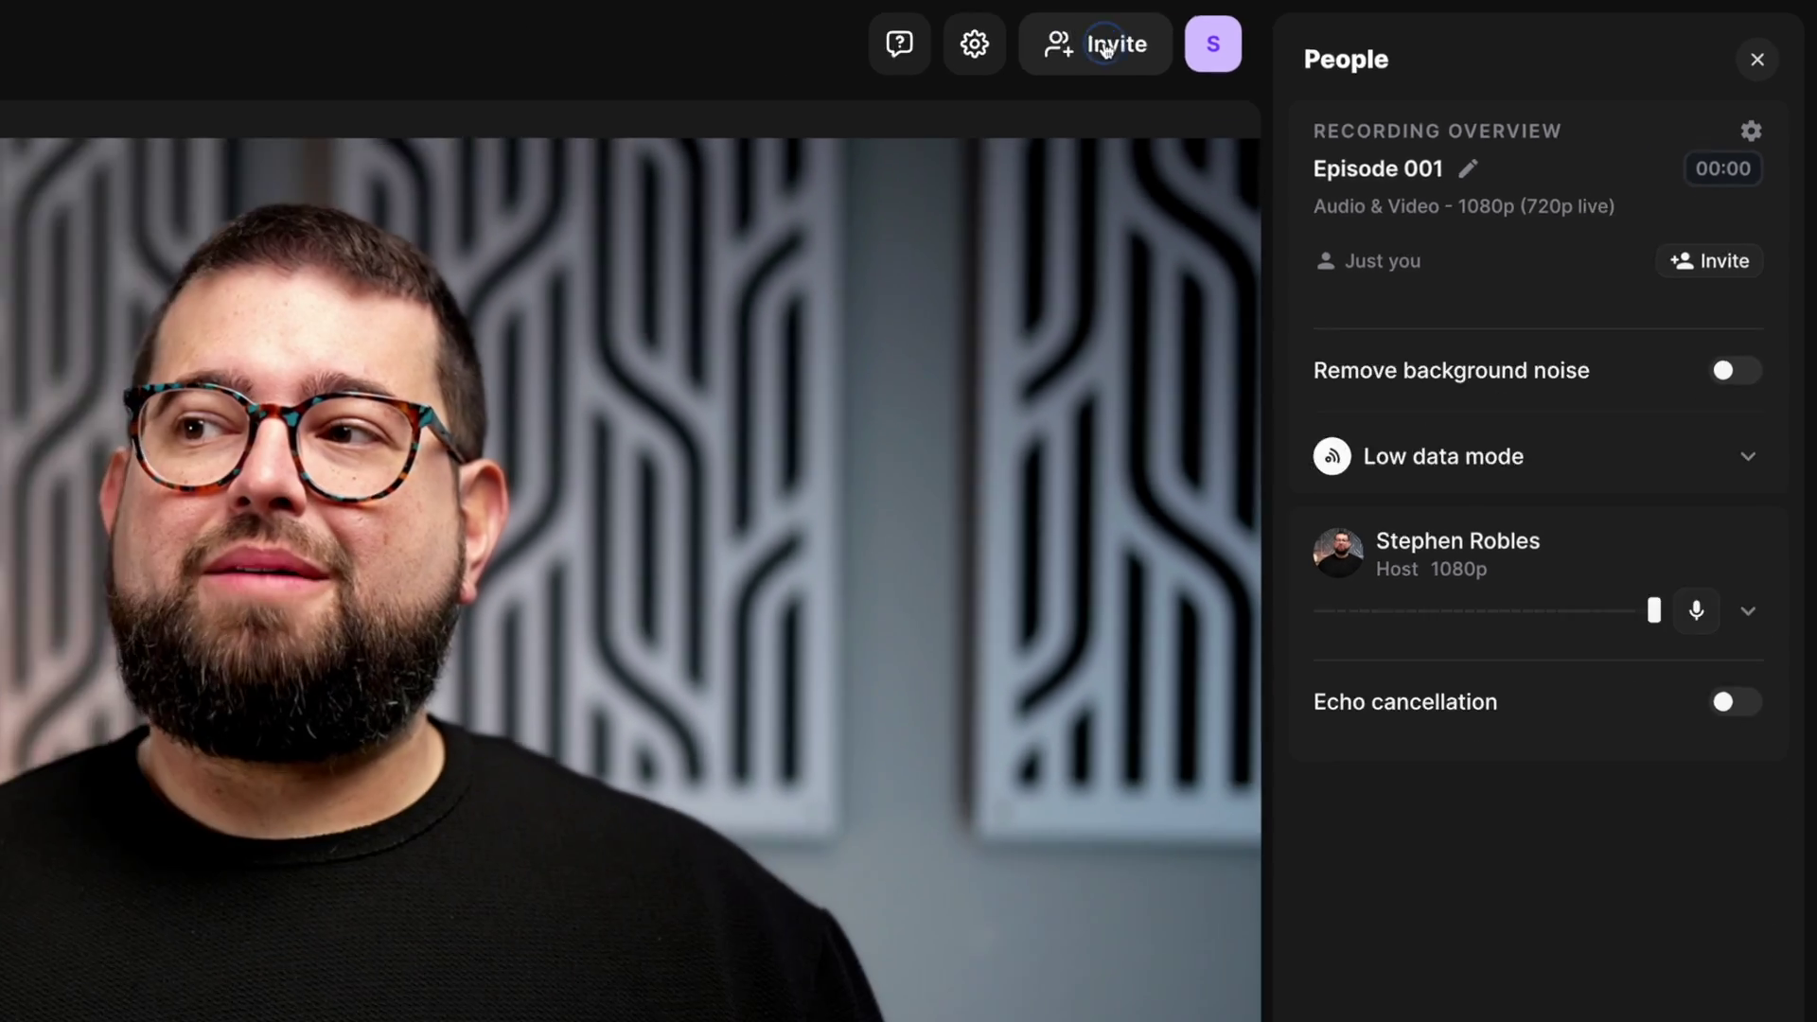
{"action": "left_click", "coordinate": [851, 68]}
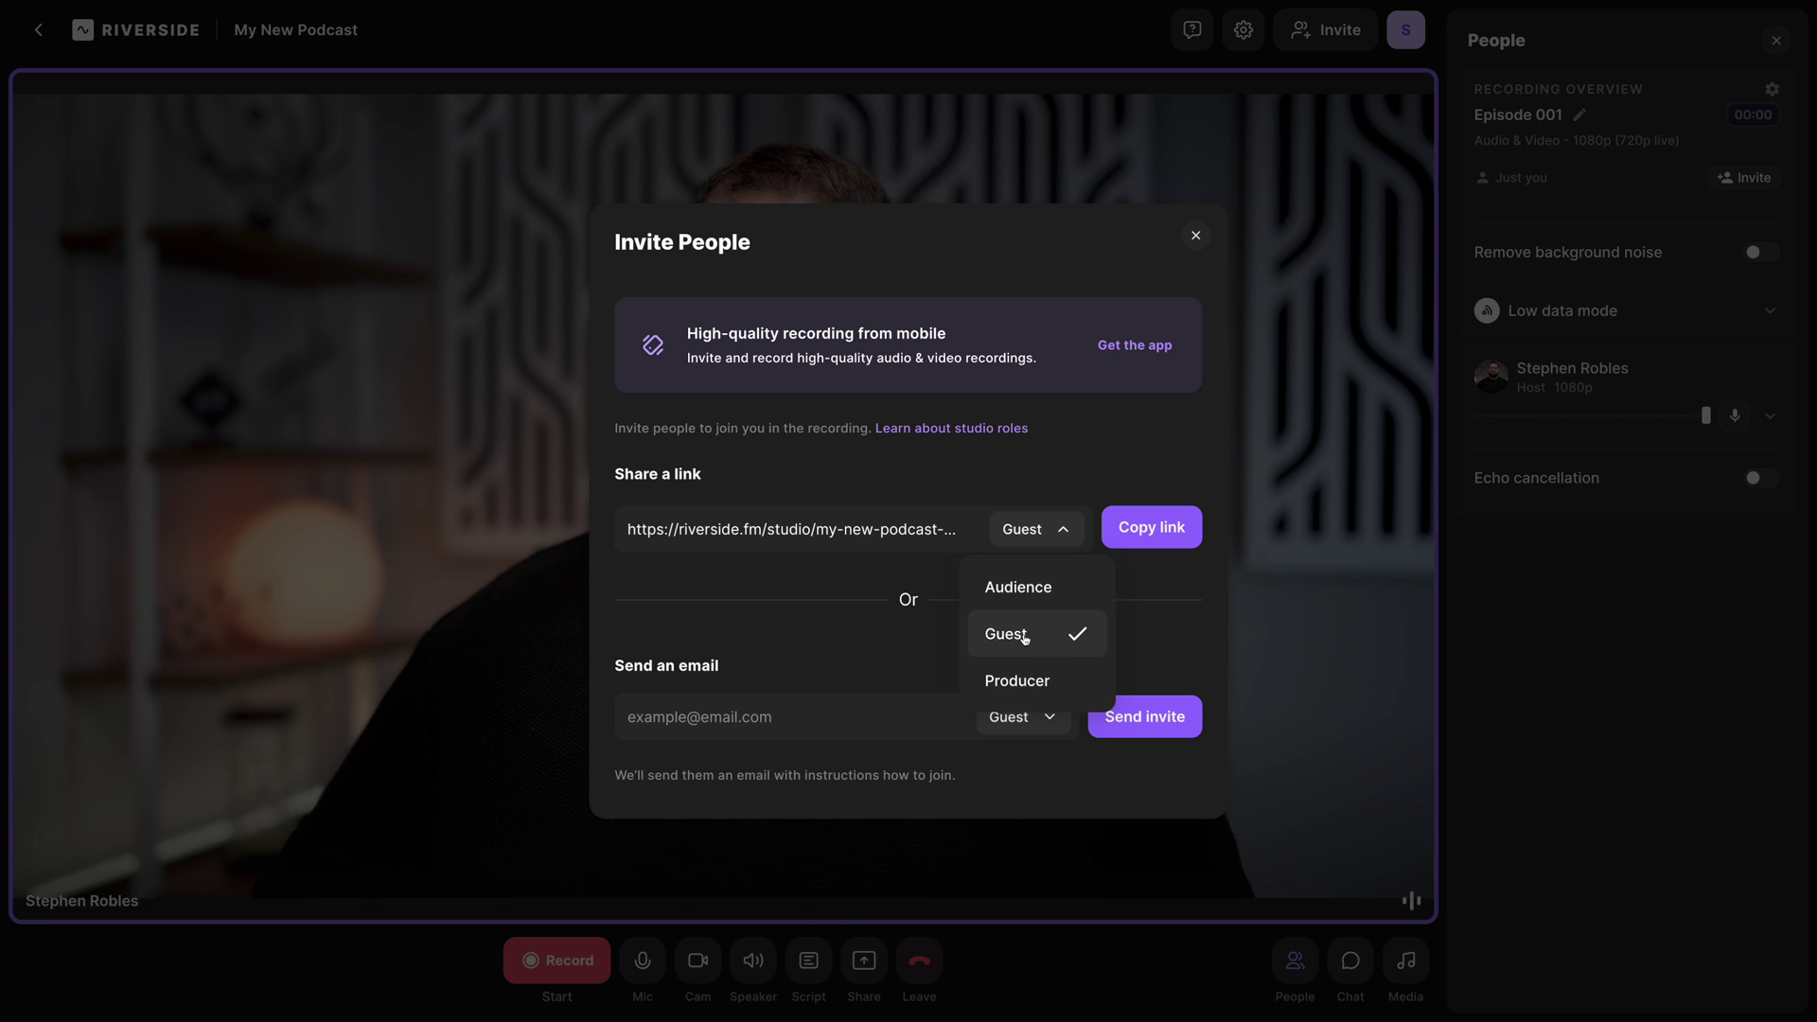
Step: Copy the studio invite link for the Guest, Audience and Producer roles
{"action": "left_click", "coordinate": [1154, 535]}
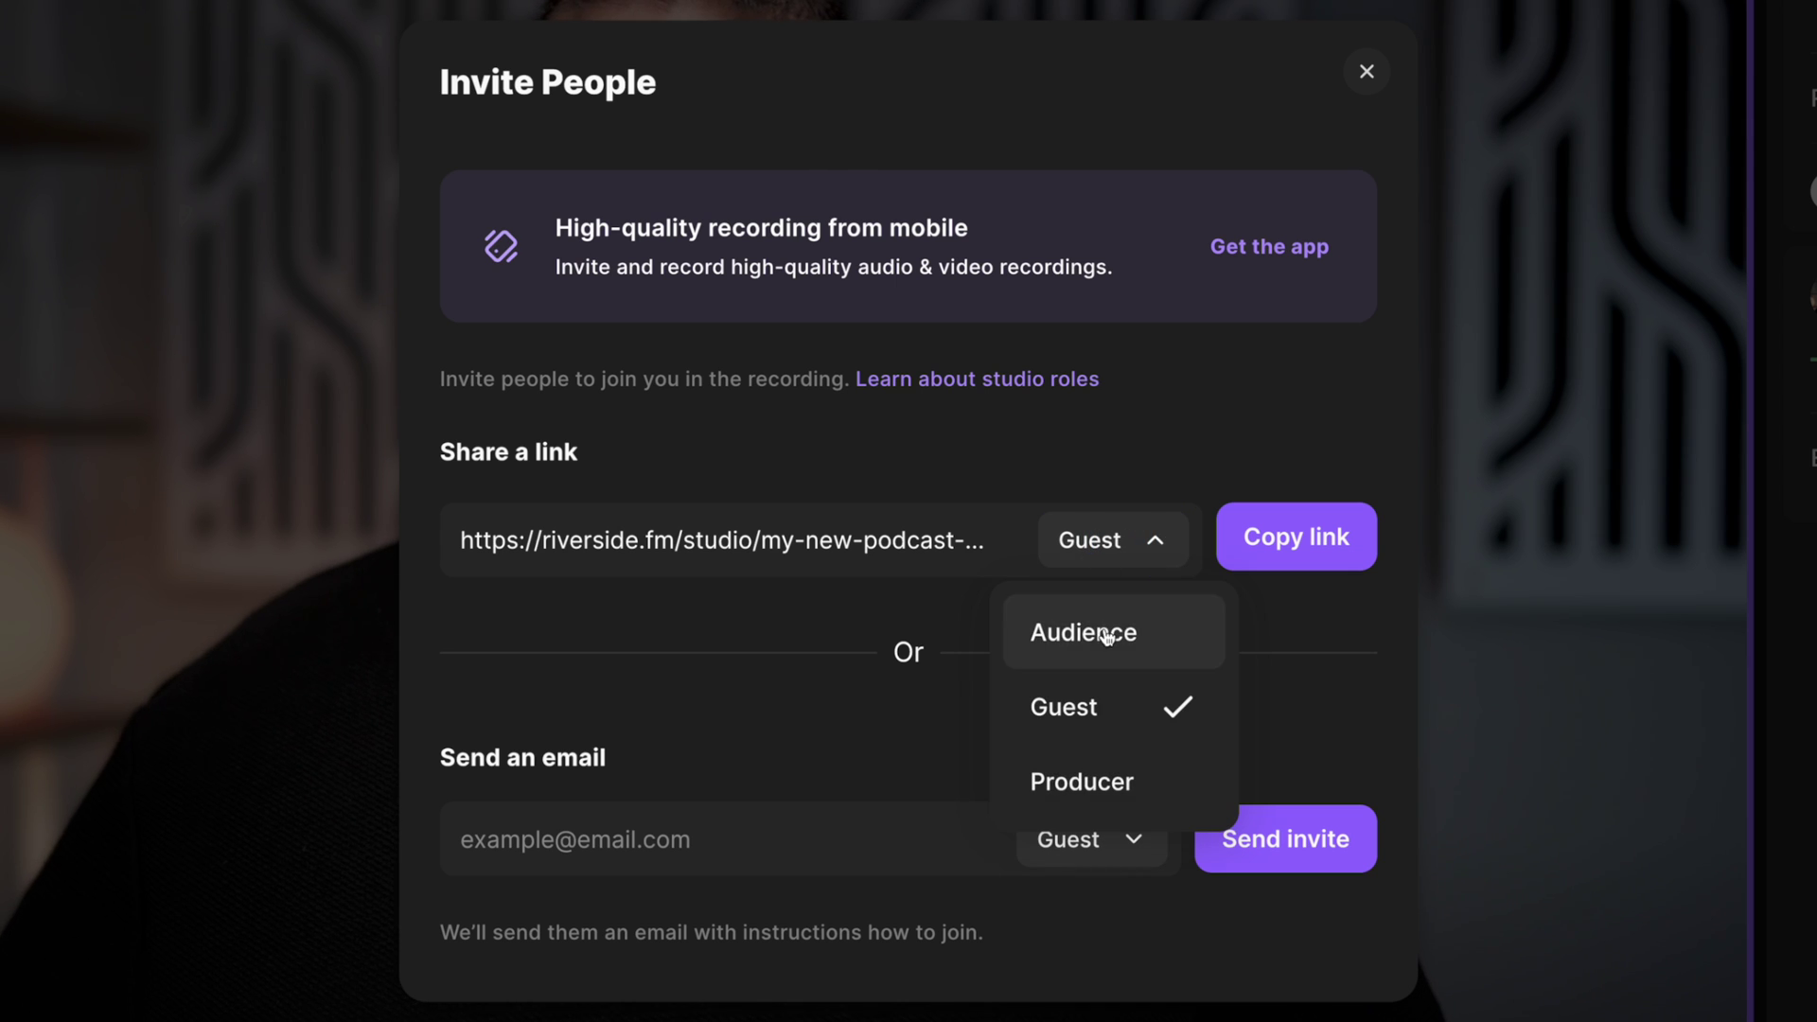
{"action": "left_click", "coordinate": [1107, 634]}
{"action": "left_click", "coordinate": [1289, 538]}
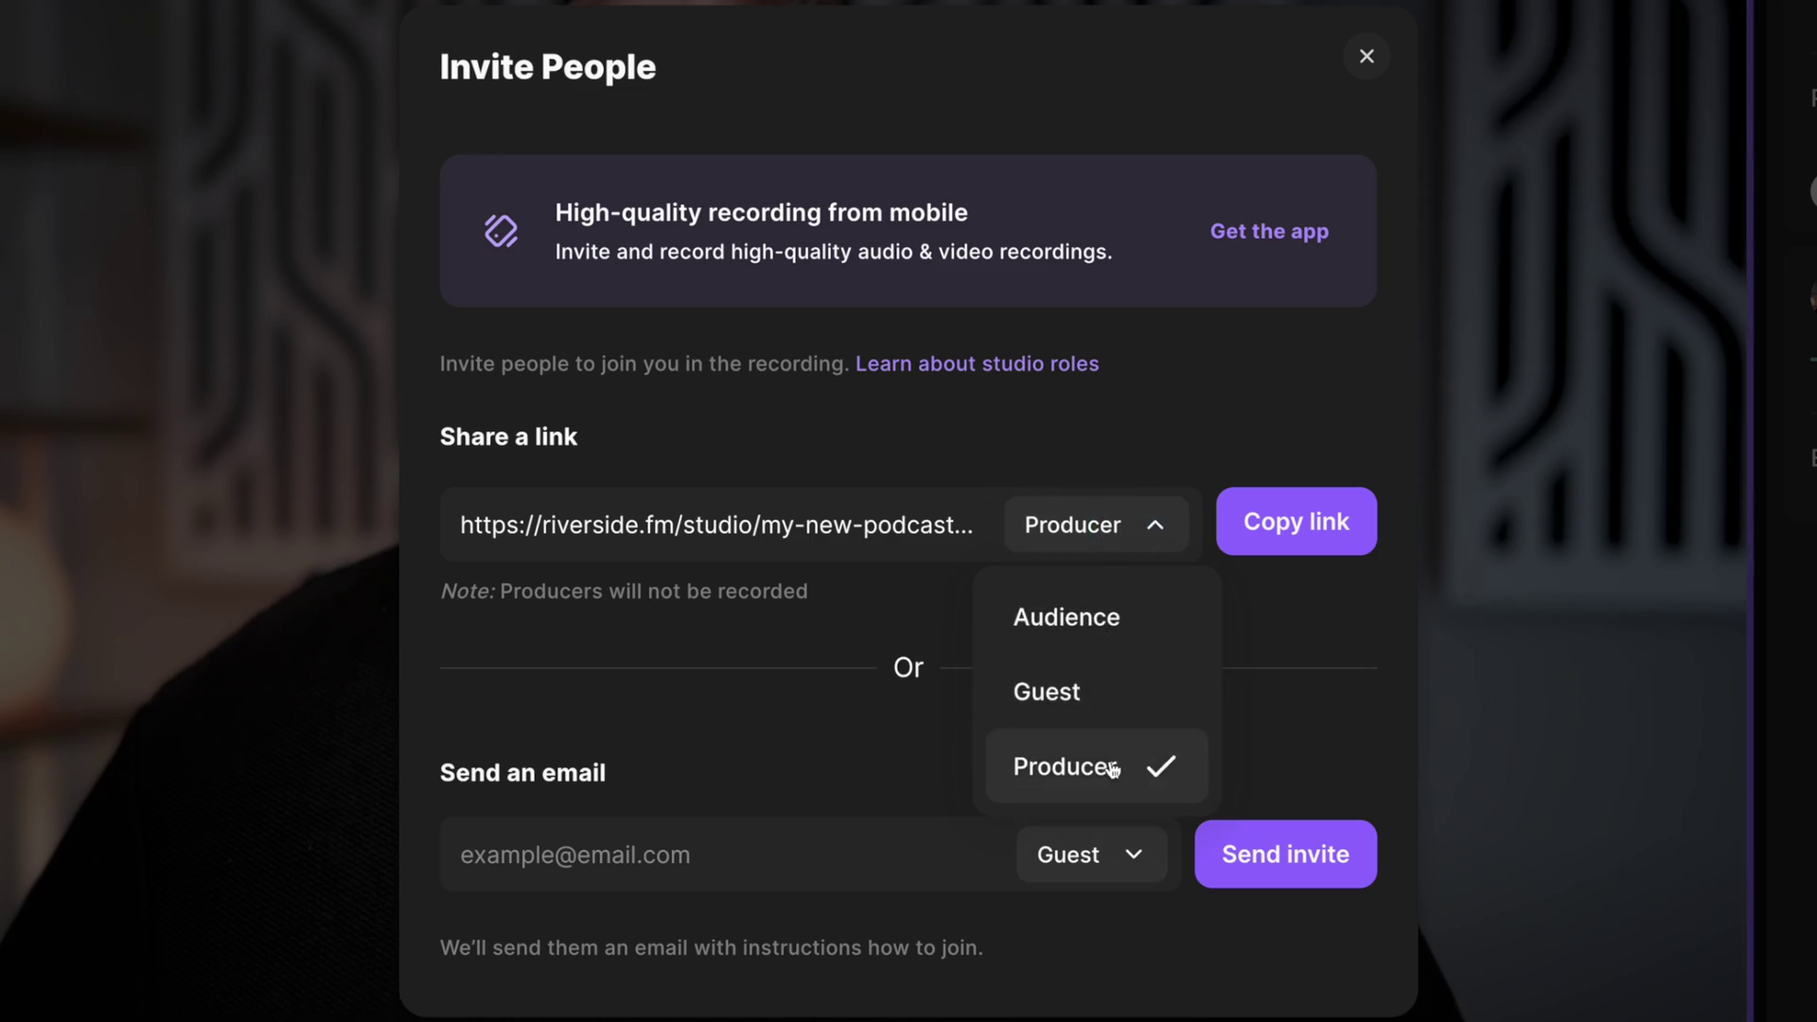
{"action": "left_click", "coordinate": [1047, 766]}
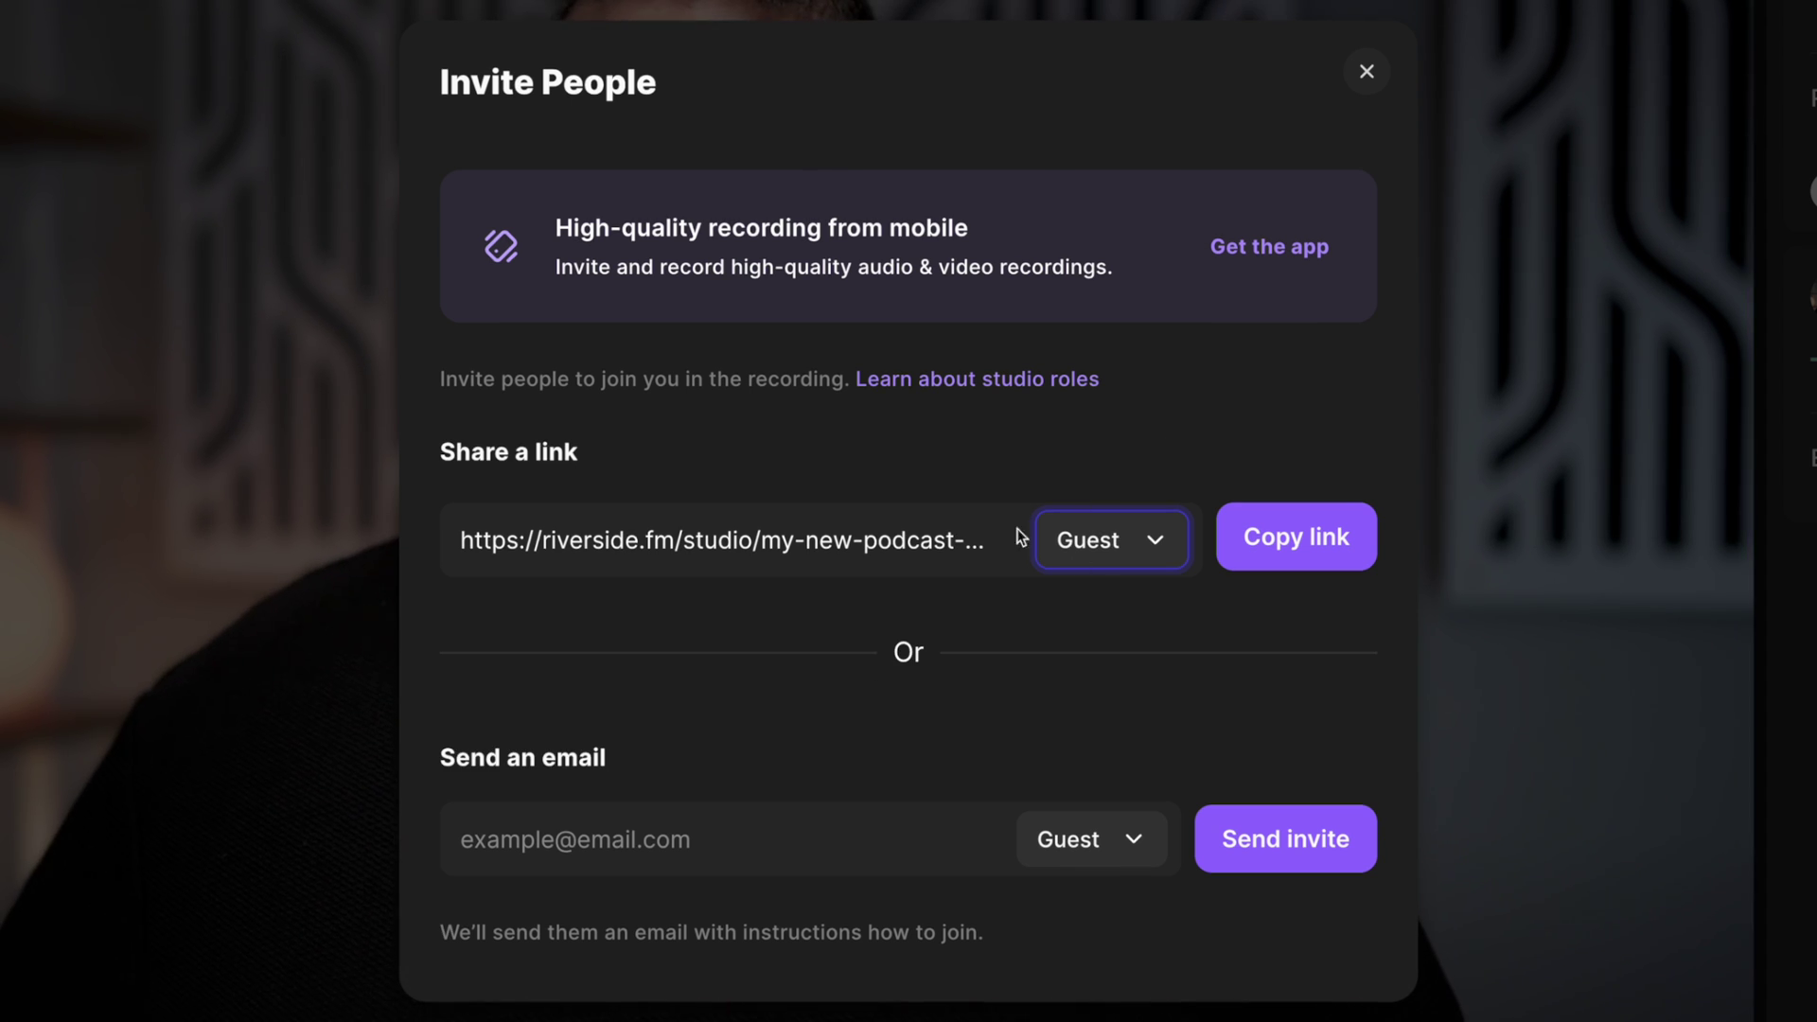
{"action": "left_click", "coordinate": [1264, 551]}
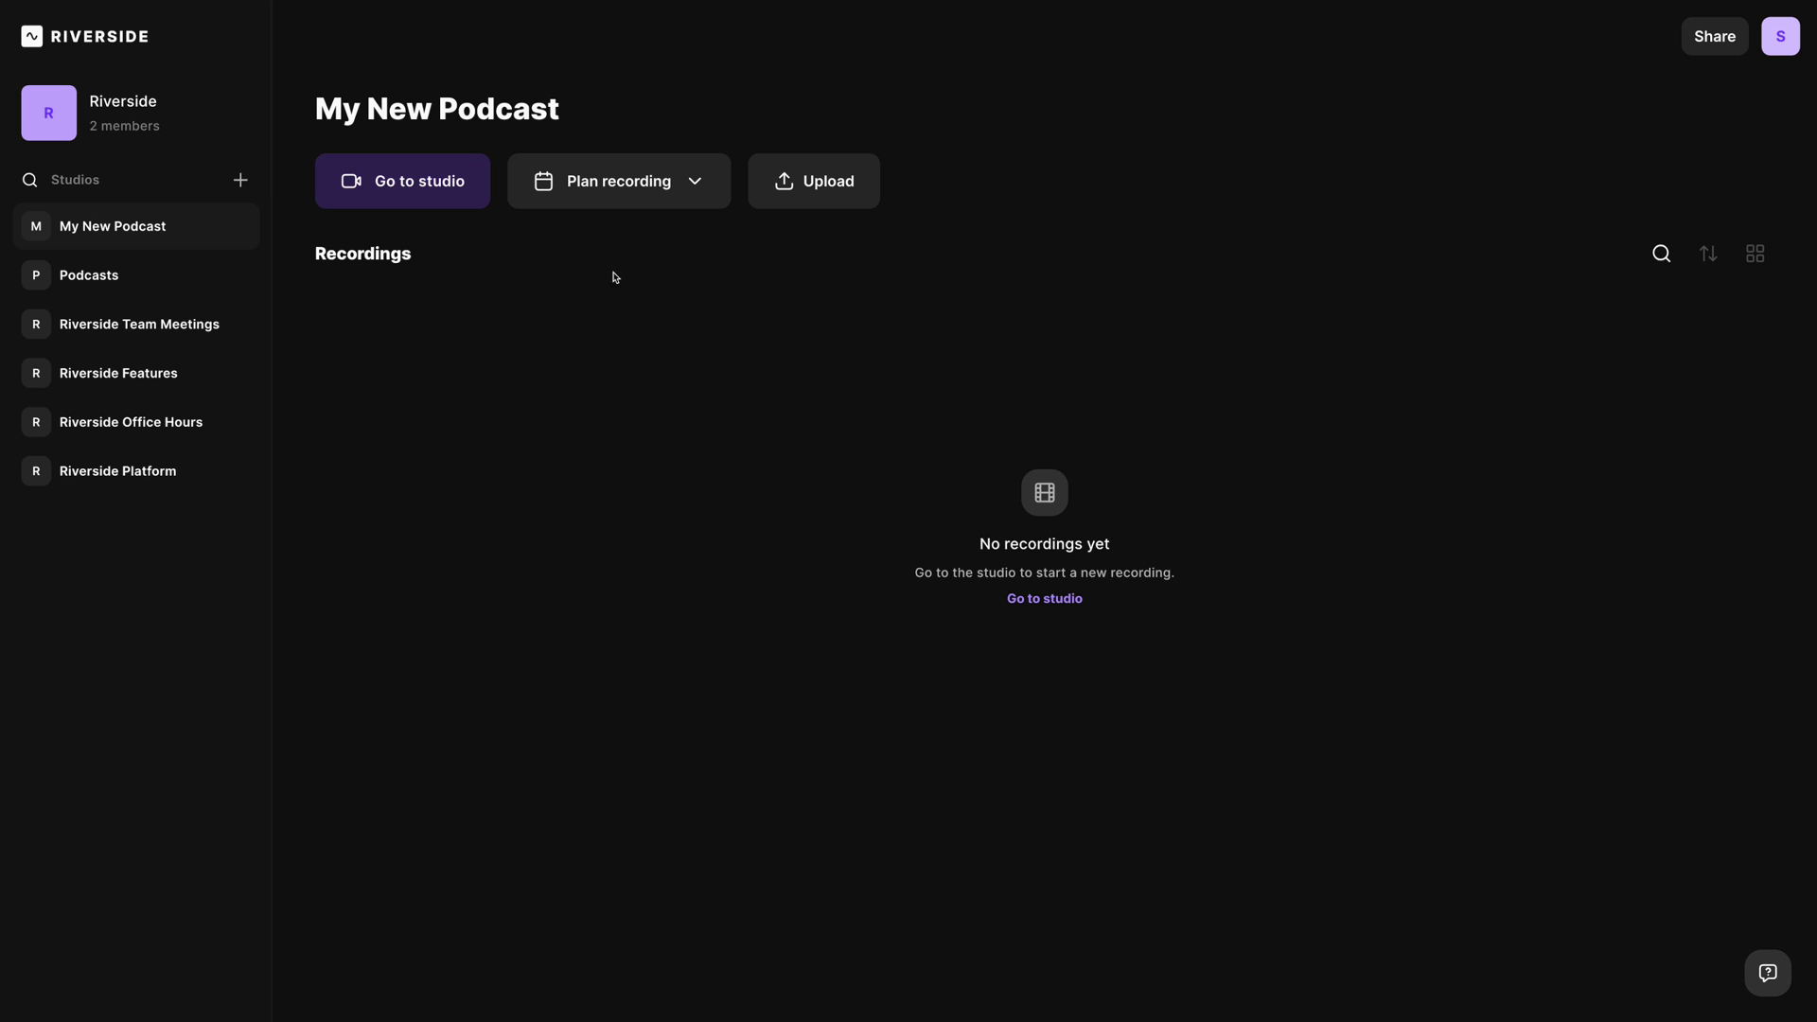
Step: Choose Invite to record from the Plan recording menu
{"action": "left_click", "coordinate": [655, 202]}
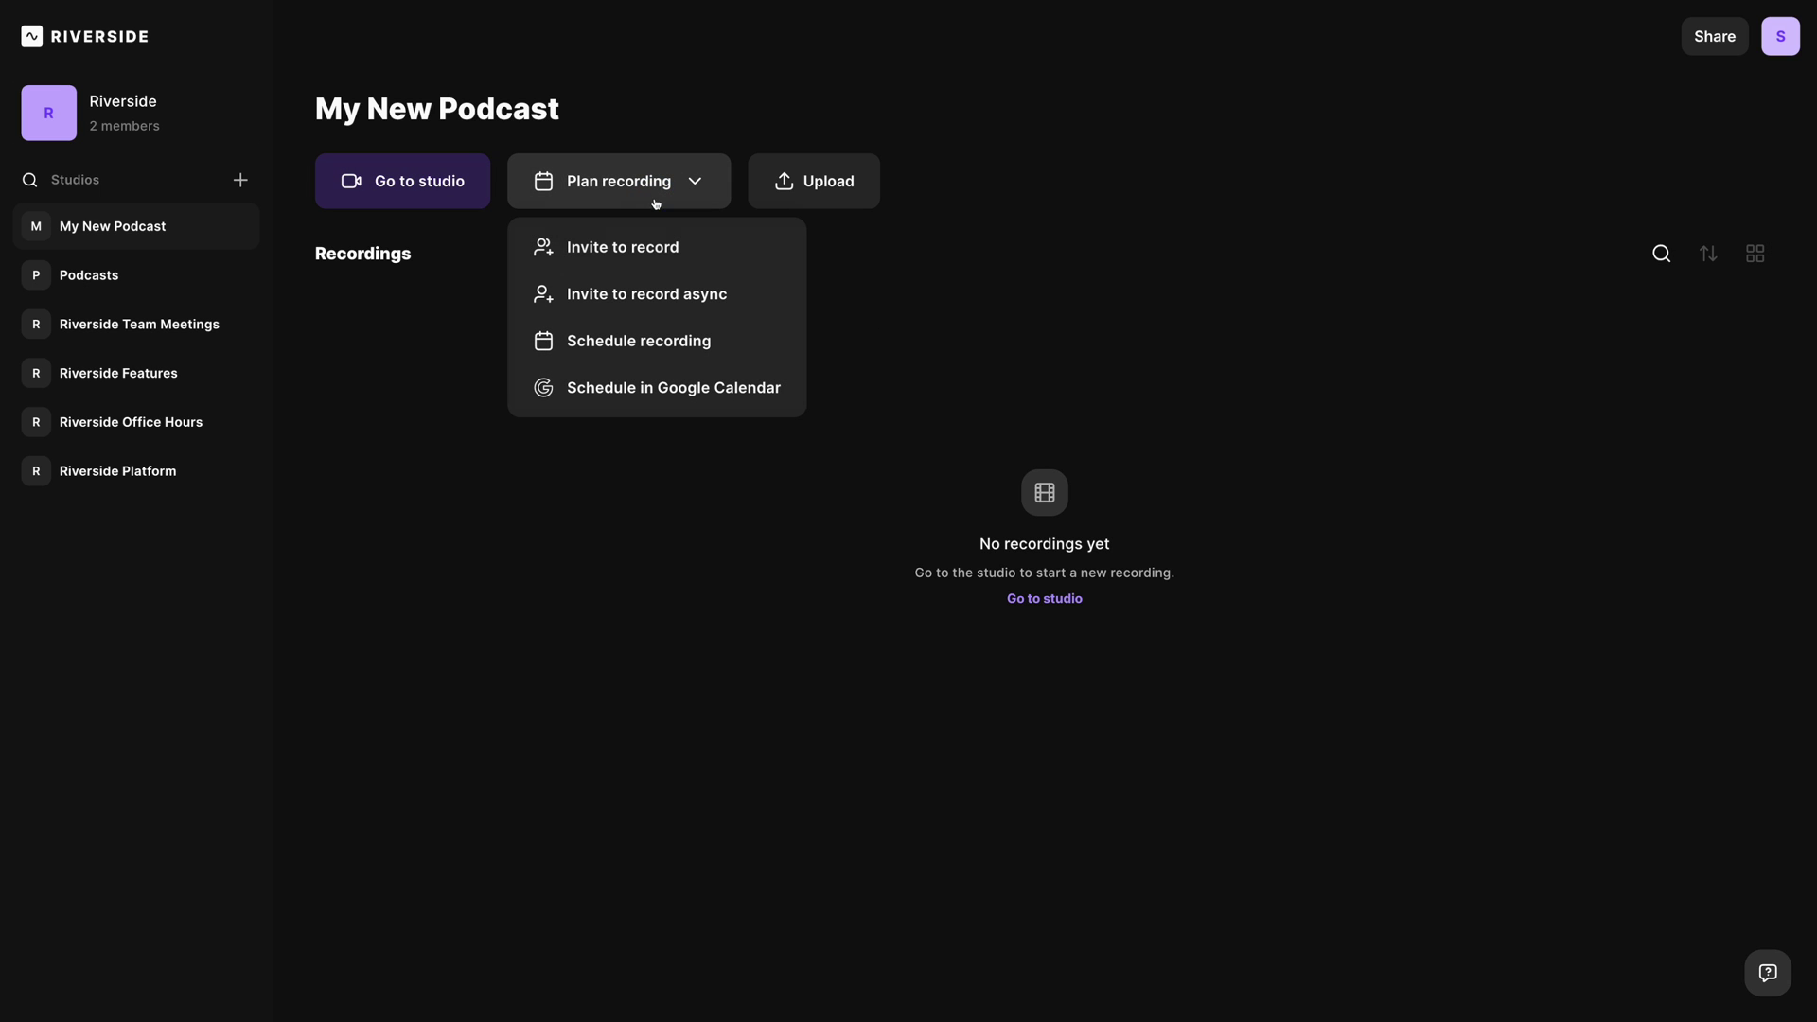
{"action": "left_click", "coordinate": [620, 262]}
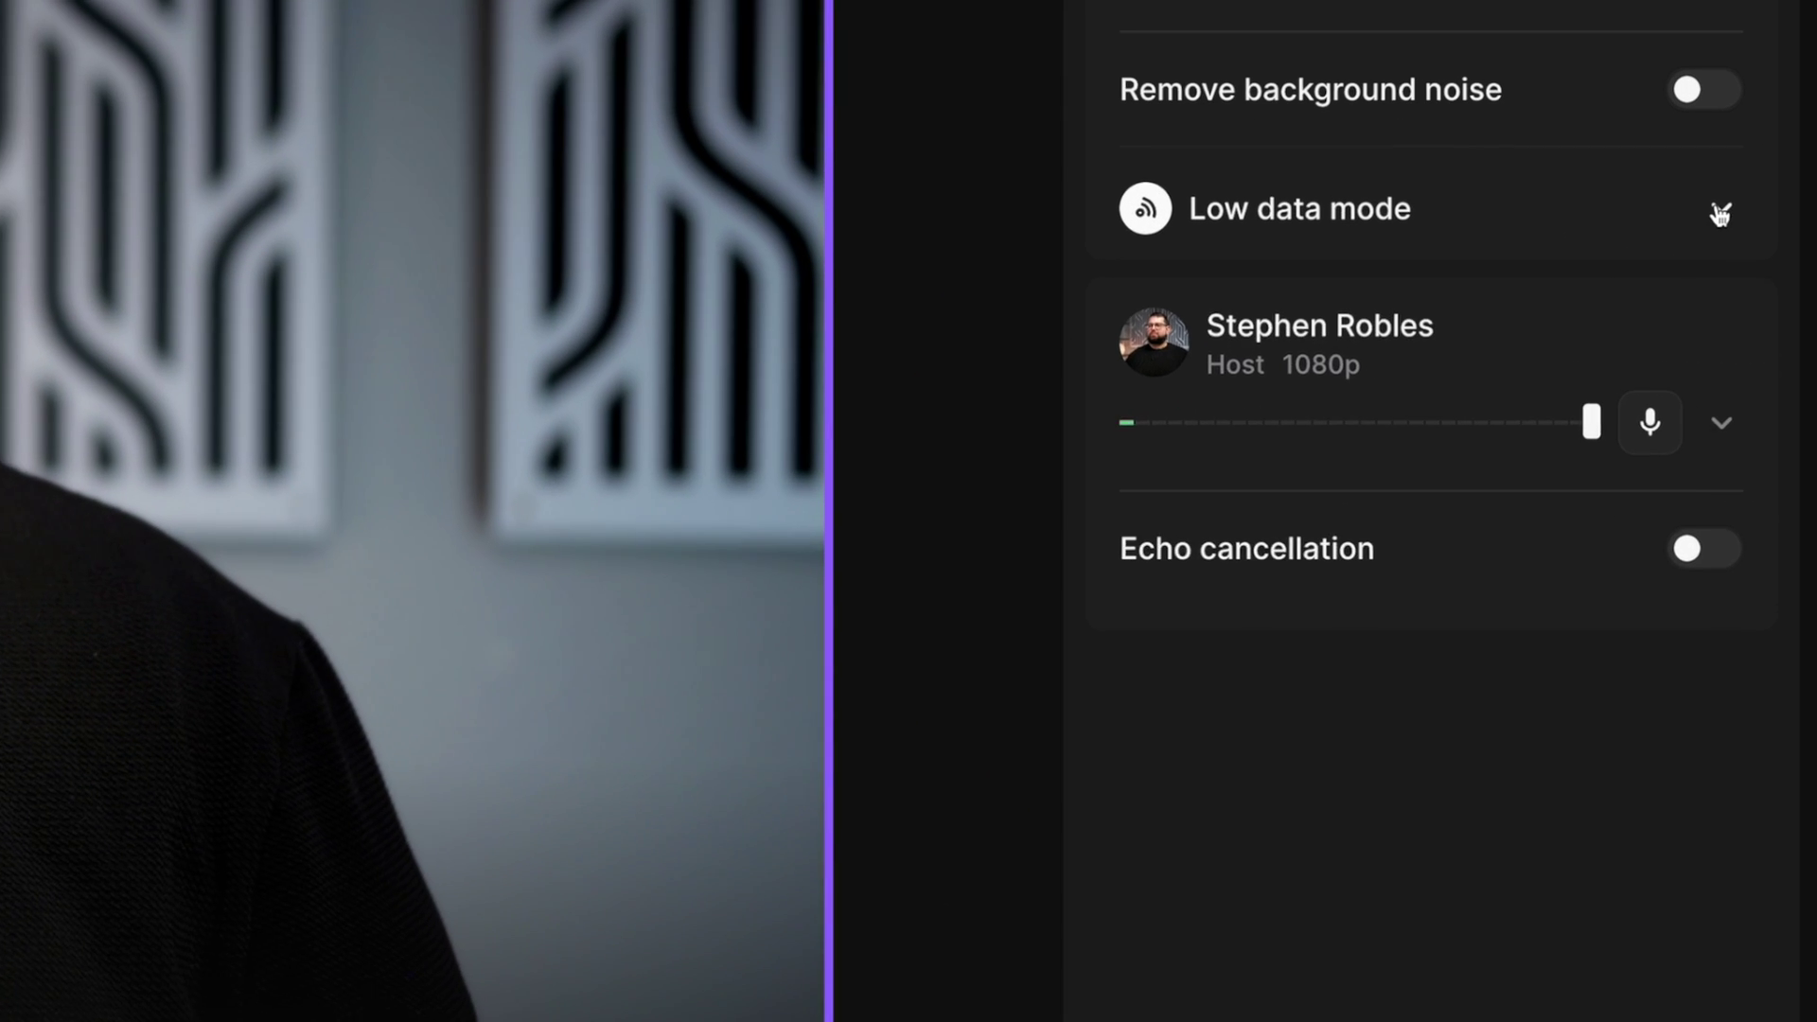
Step: Review Low data mode and the host's device details, then start recording Episode 001
{"action": "left_click", "coordinate": [1768, 311]}
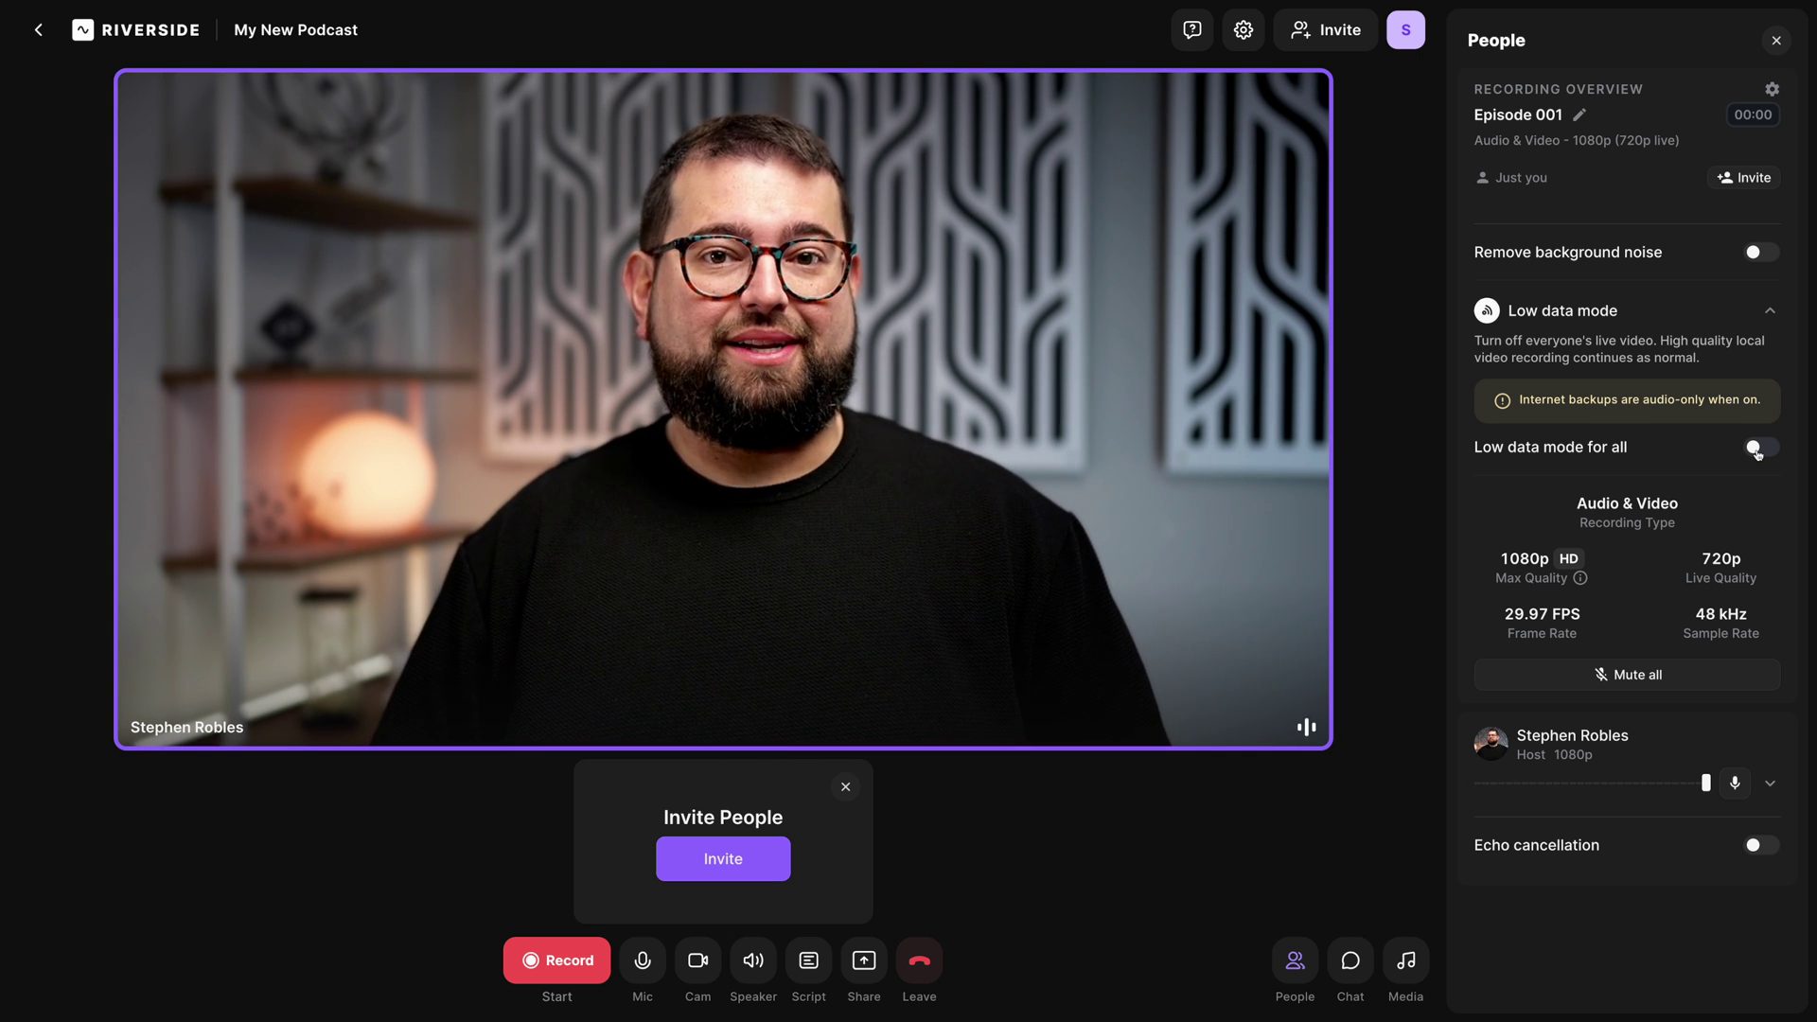
{"action": "left_click", "coordinate": [1562, 310]}
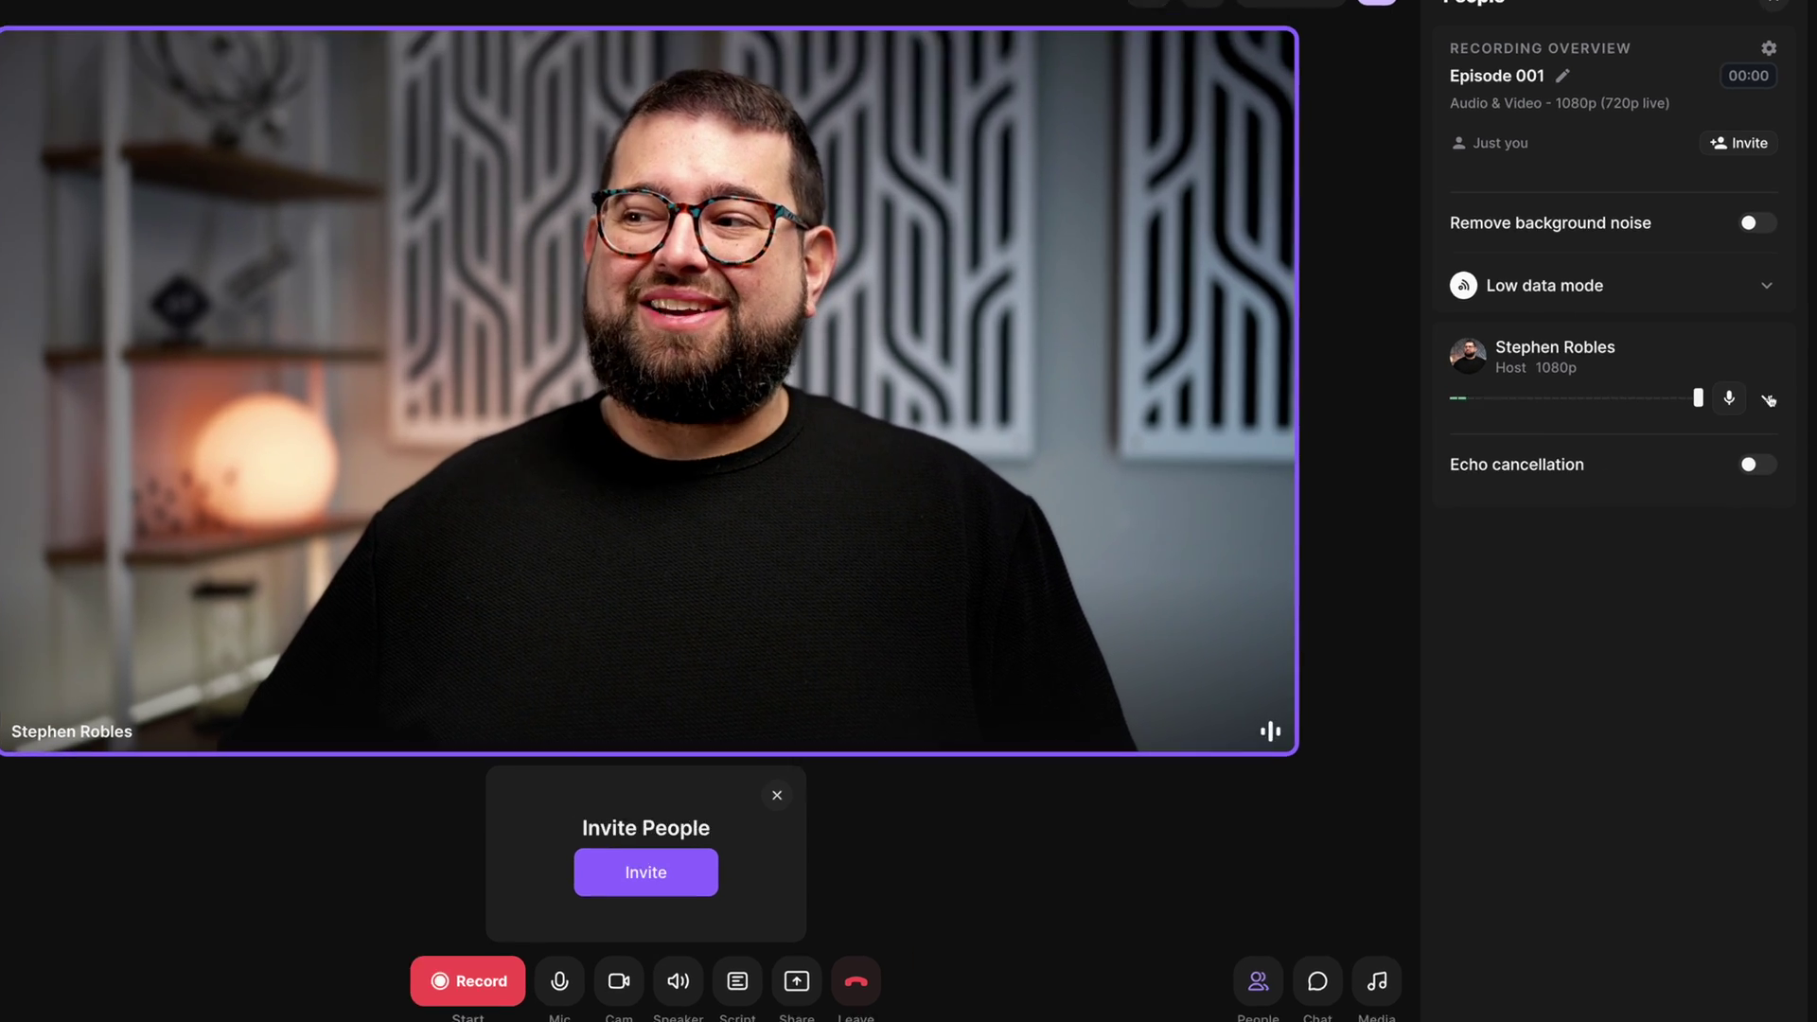
{"action": "left_click", "coordinate": [1769, 416]}
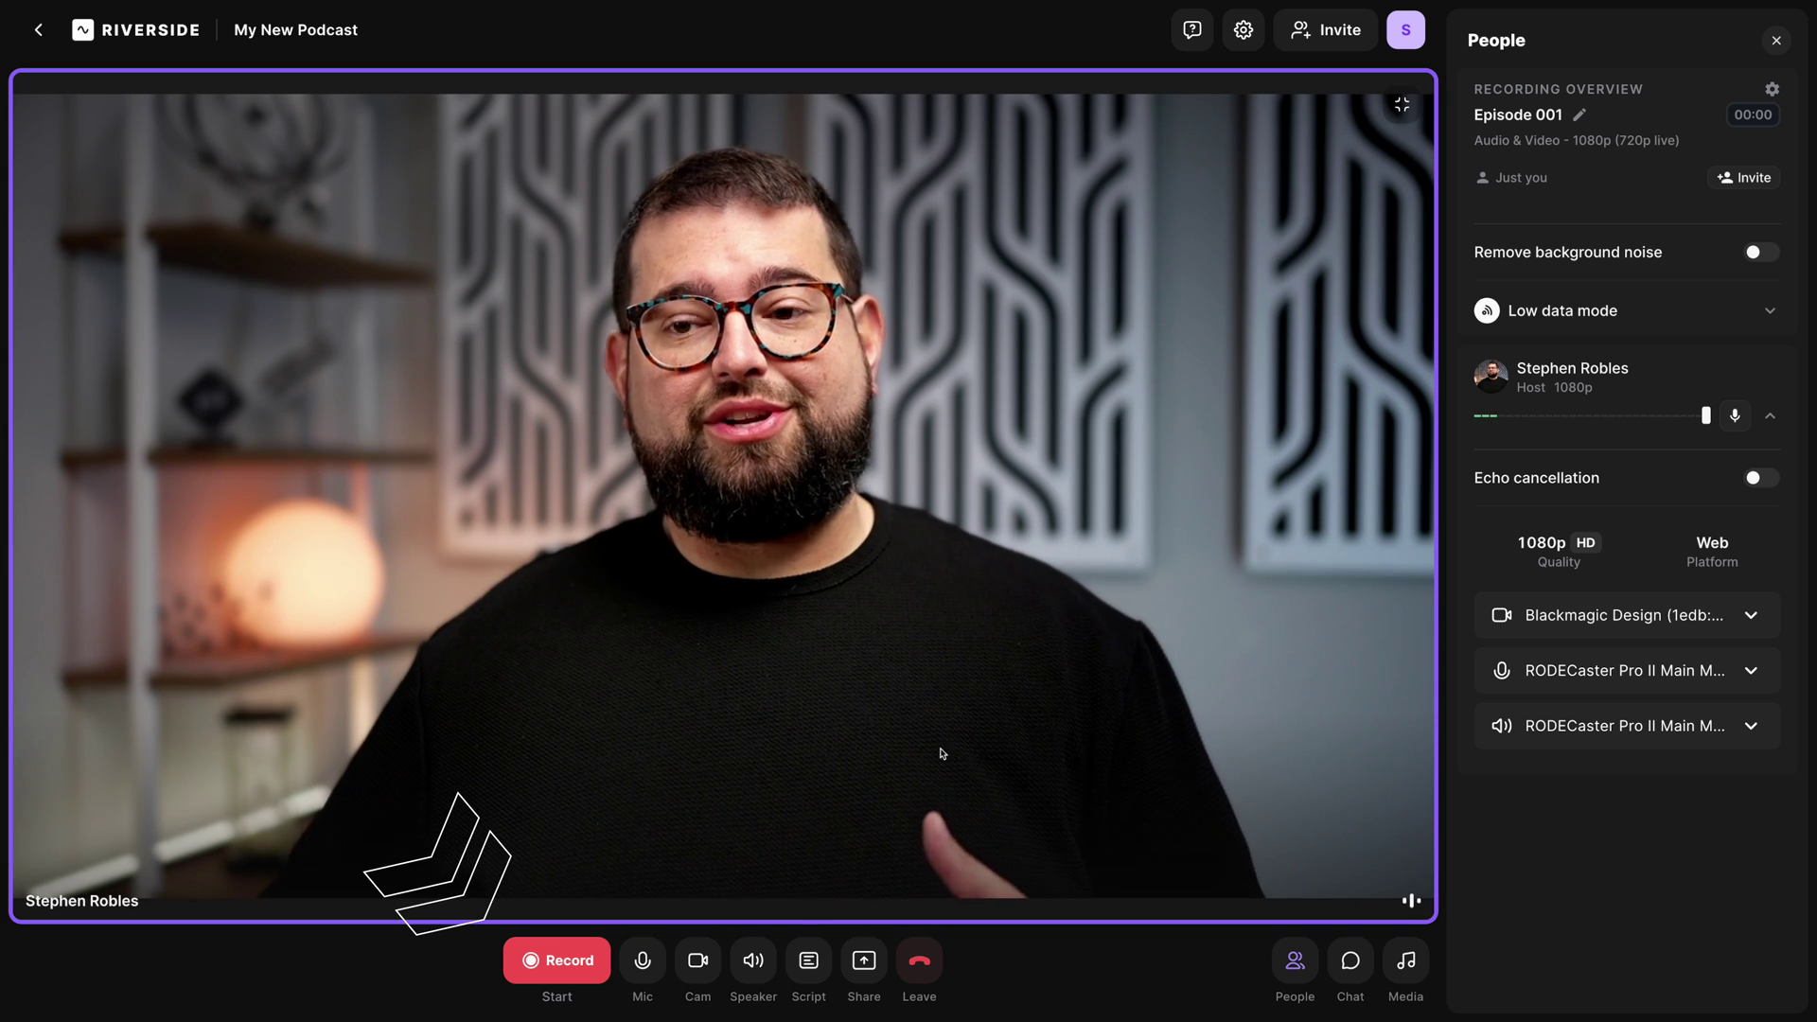
{"action": "left_click", "coordinate": [558, 962]}
{"action": "left_click", "coordinate": [511, 845]}
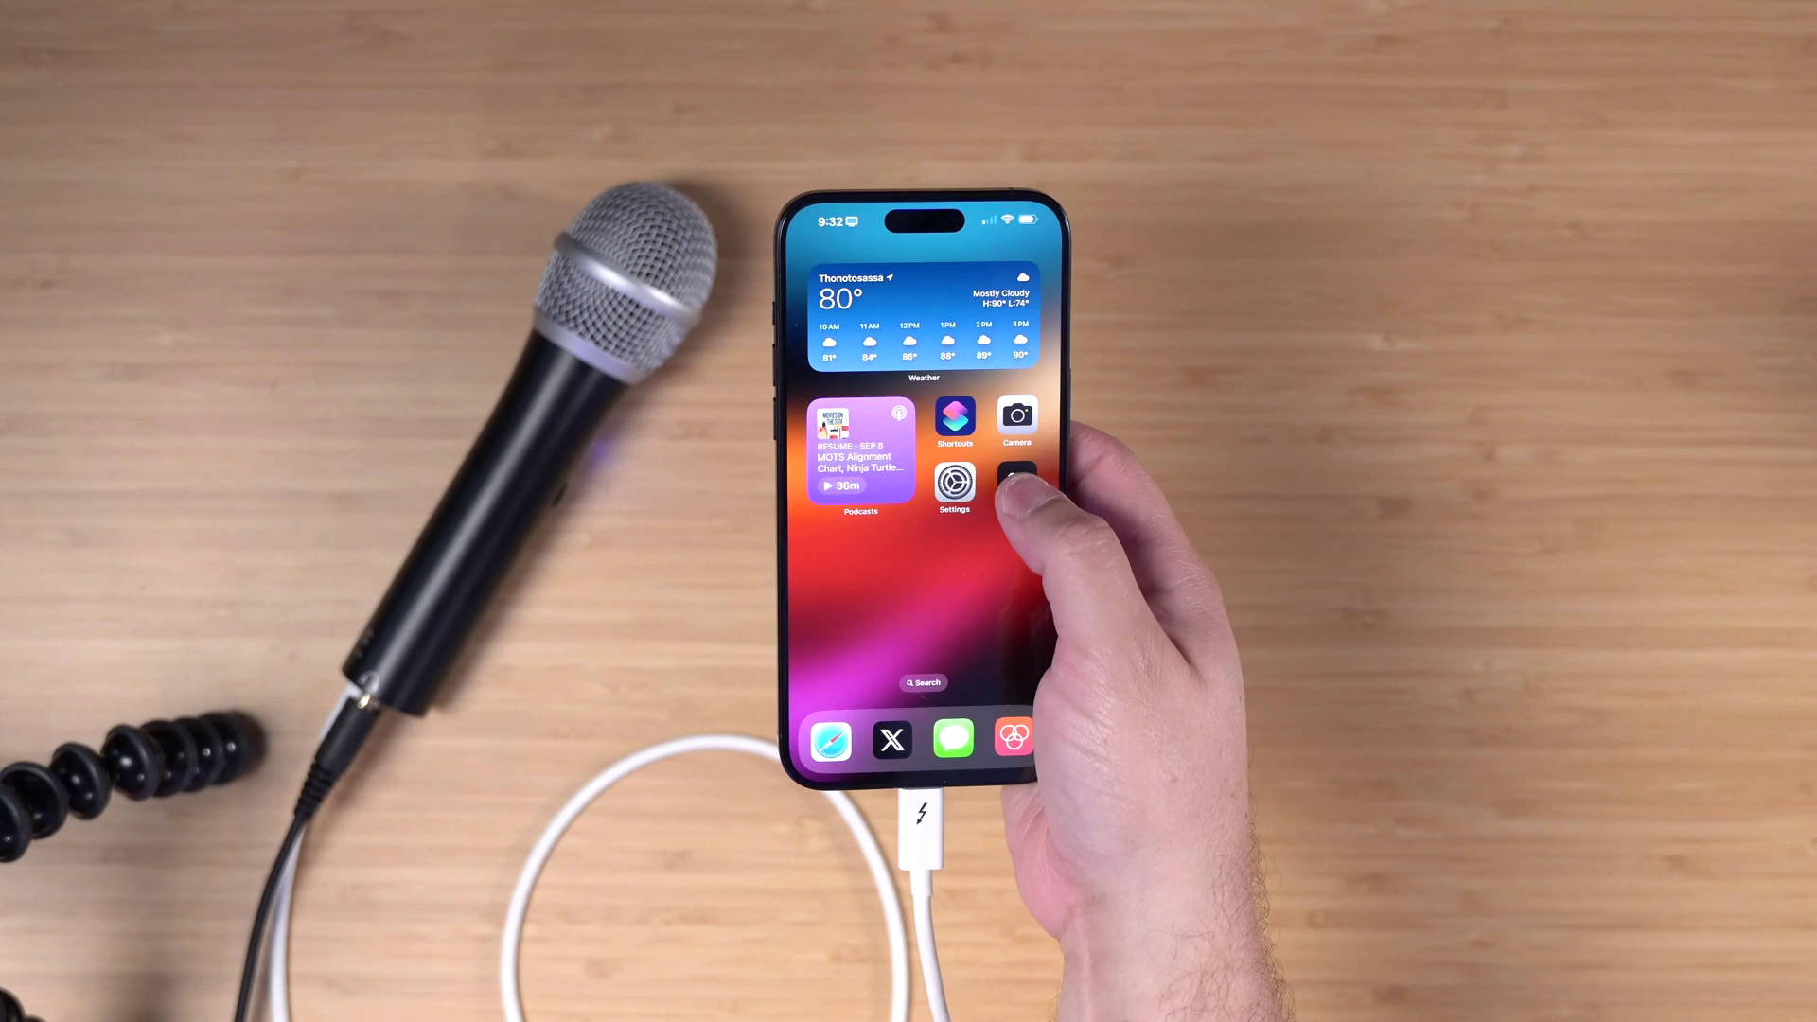
Step: Join the MOTS production's studio from the mobile app and show the media clip library
{"action": "left_click", "coordinate": [1017, 482]}
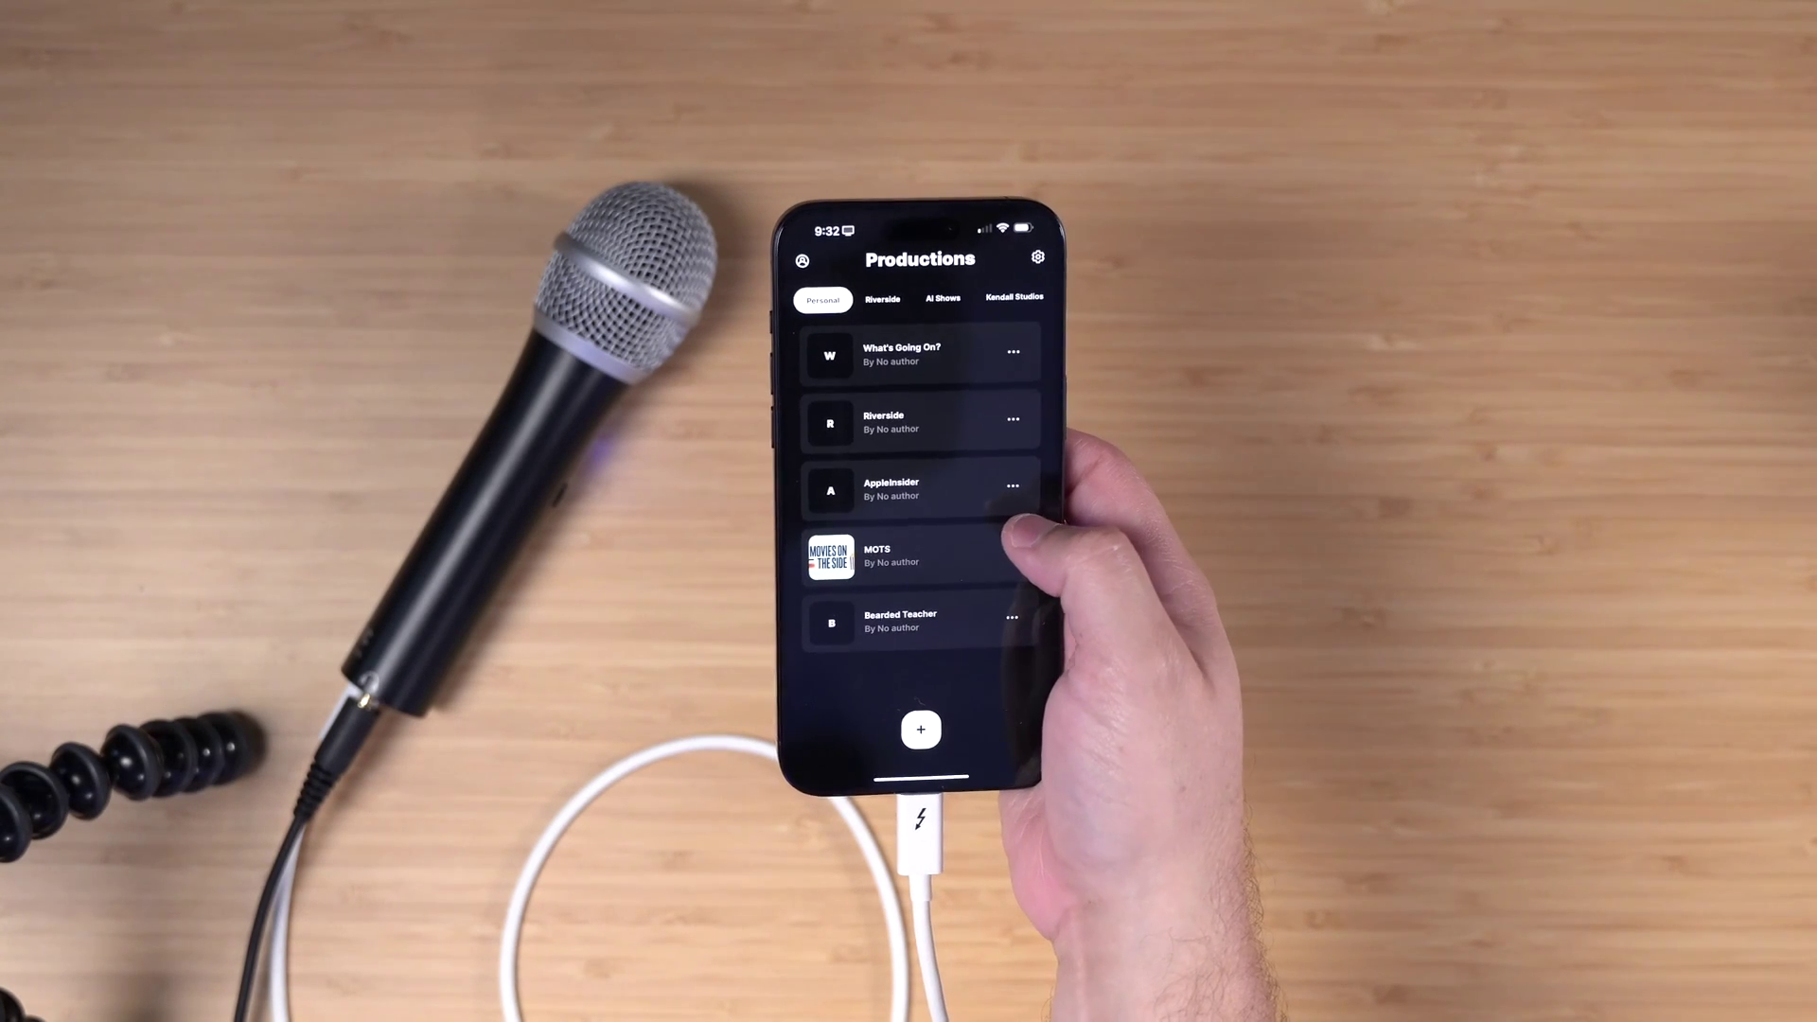
{"action": "left_click", "coordinate": [941, 551]}
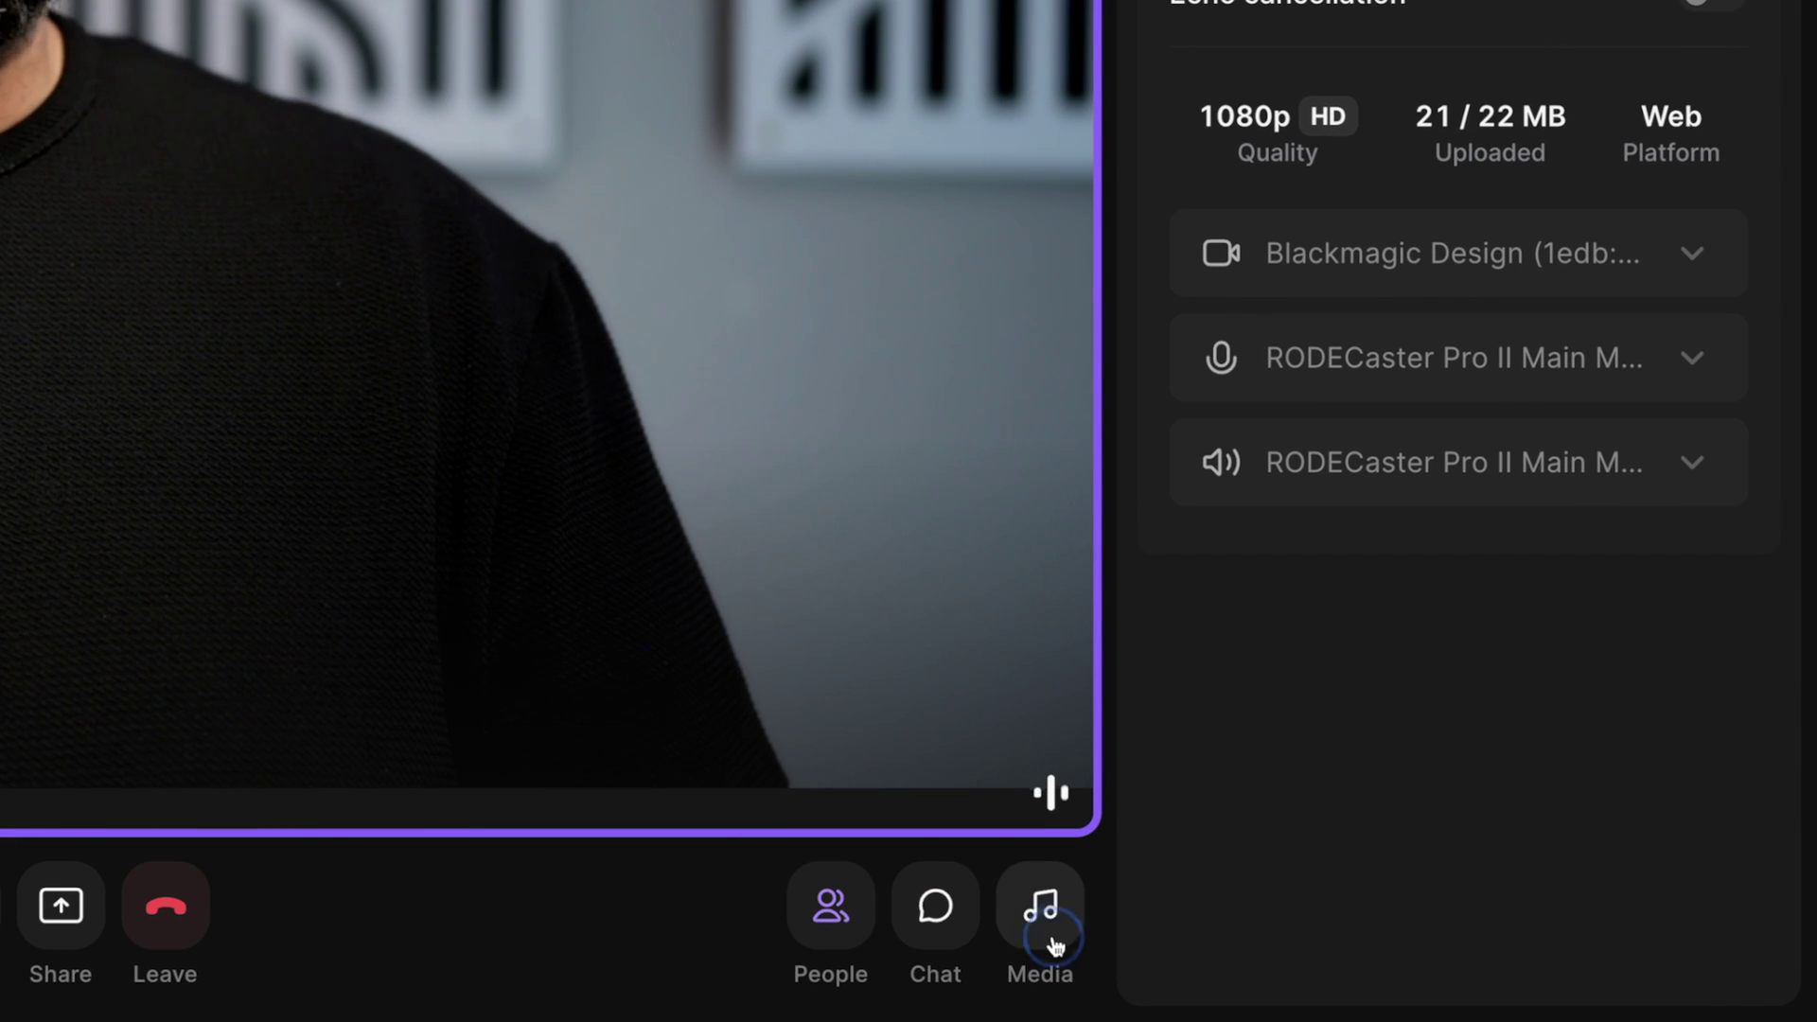
{"action": "left_click", "coordinate": [1053, 941]}
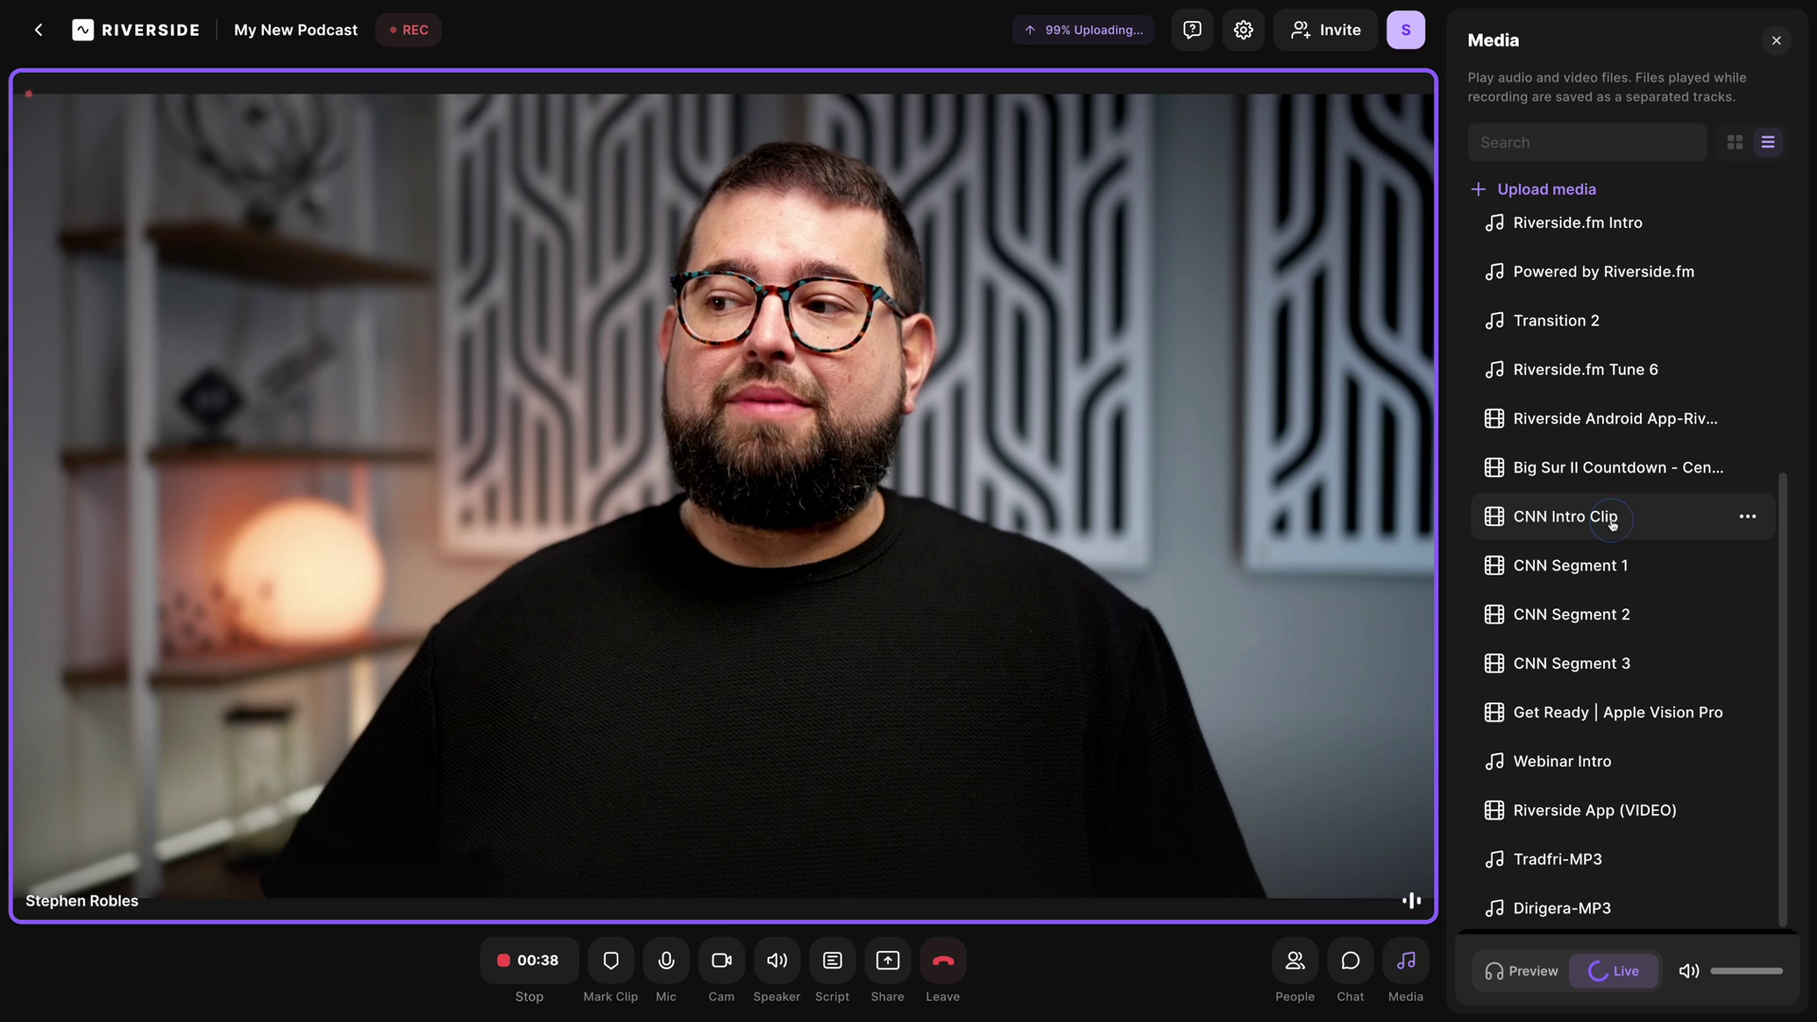
Step: Play the CNN Intro Clip live, open the Everyone chat, then view screen-sharing options
{"action": "left_click", "coordinate": [1610, 521]}
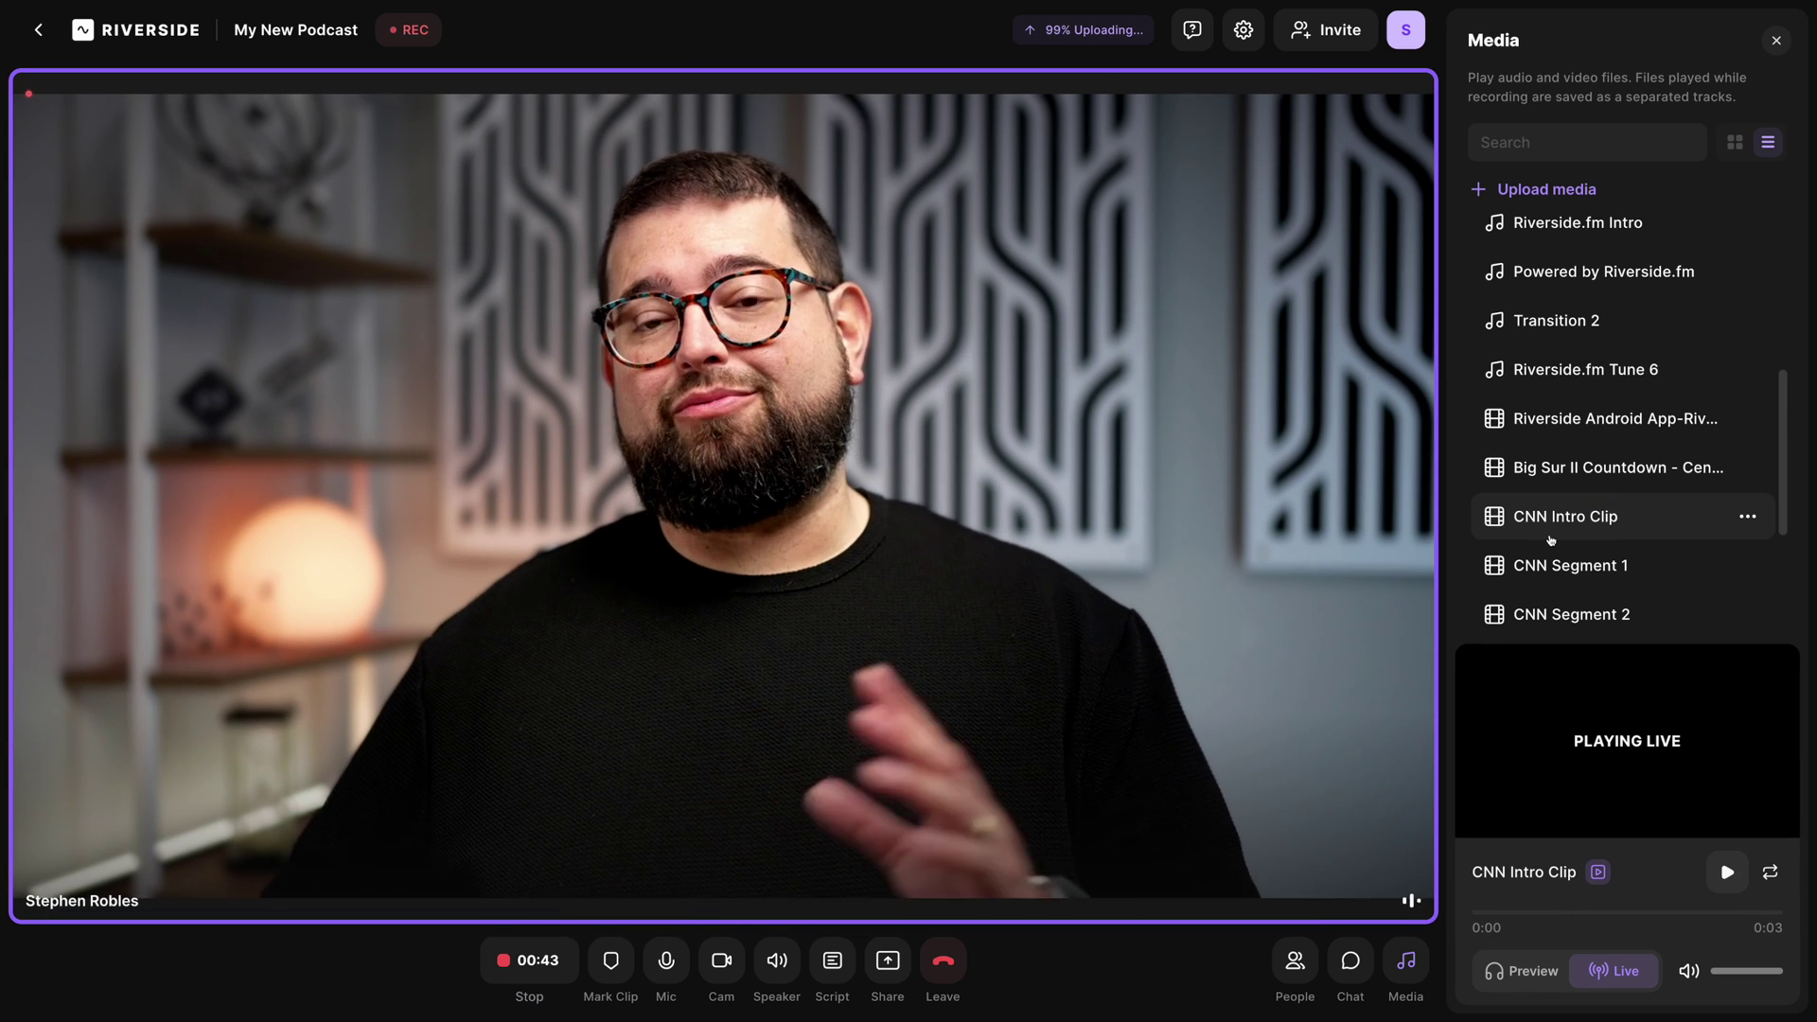
{"action": "scroll", "coordinate": [1618, 338], "scroll_direction": "up", "scroll_amount": 3}
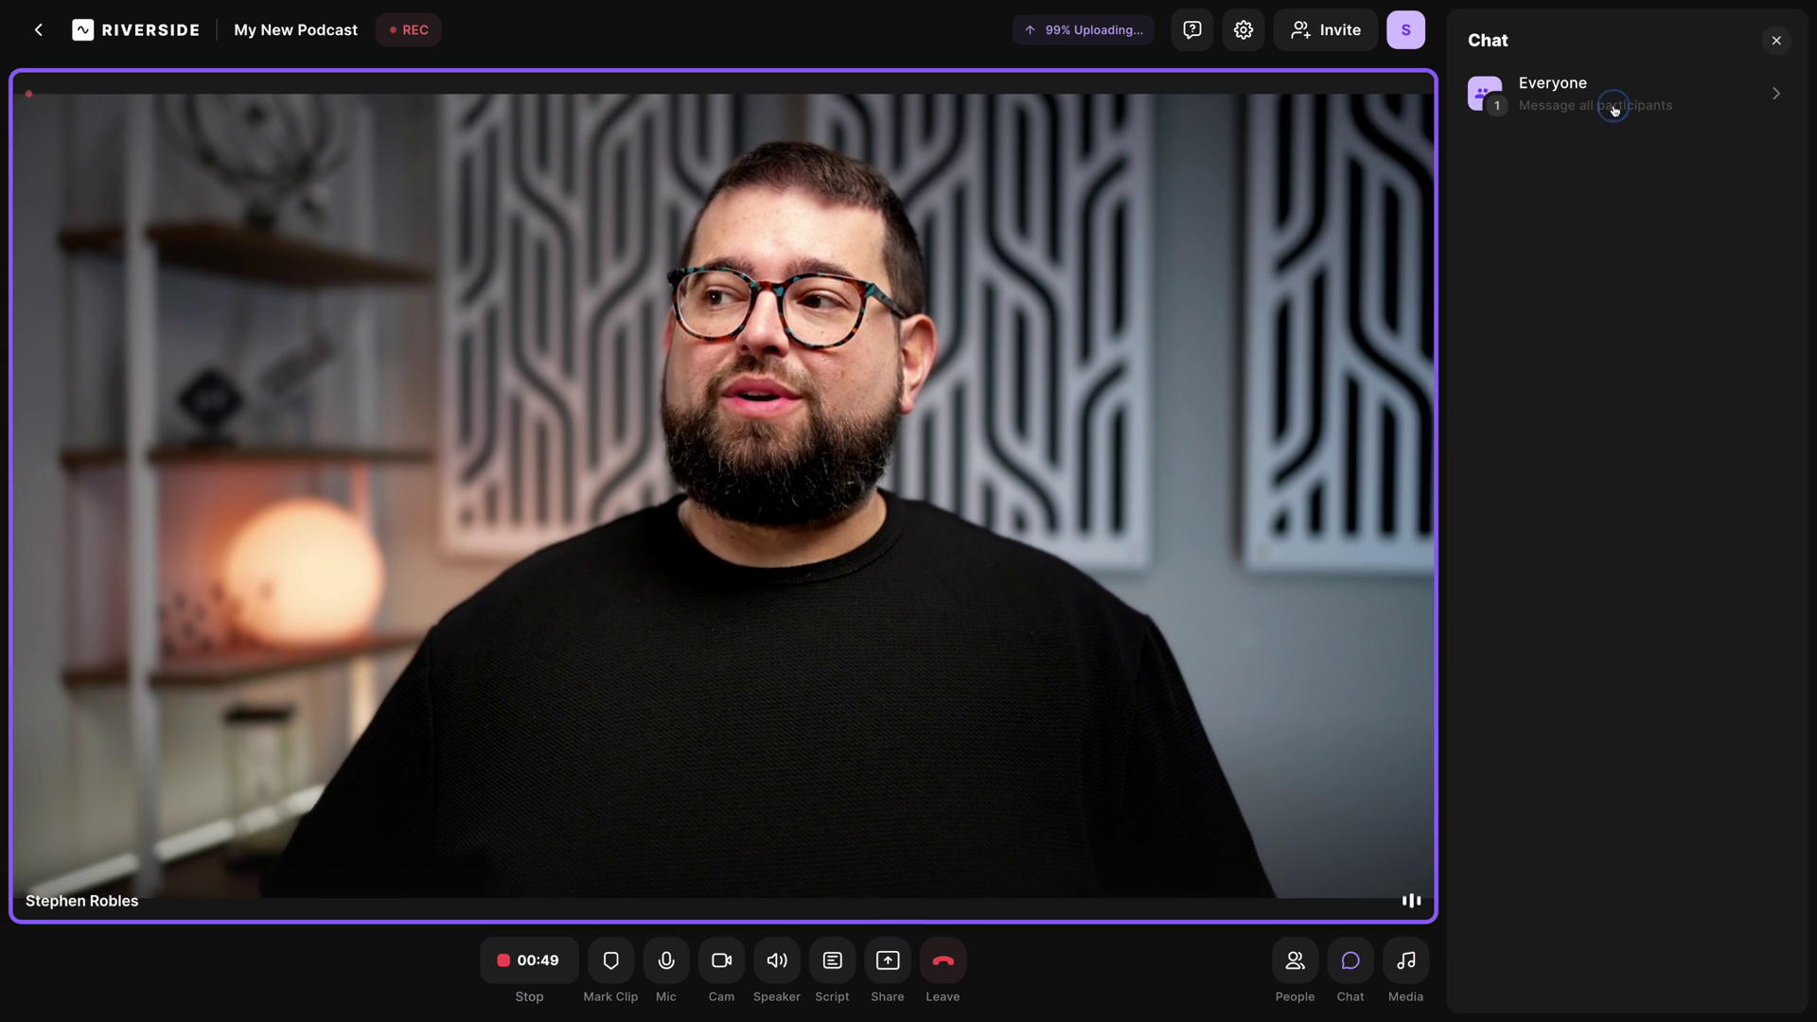
{"action": "left_click", "coordinate": [1556, 109]}
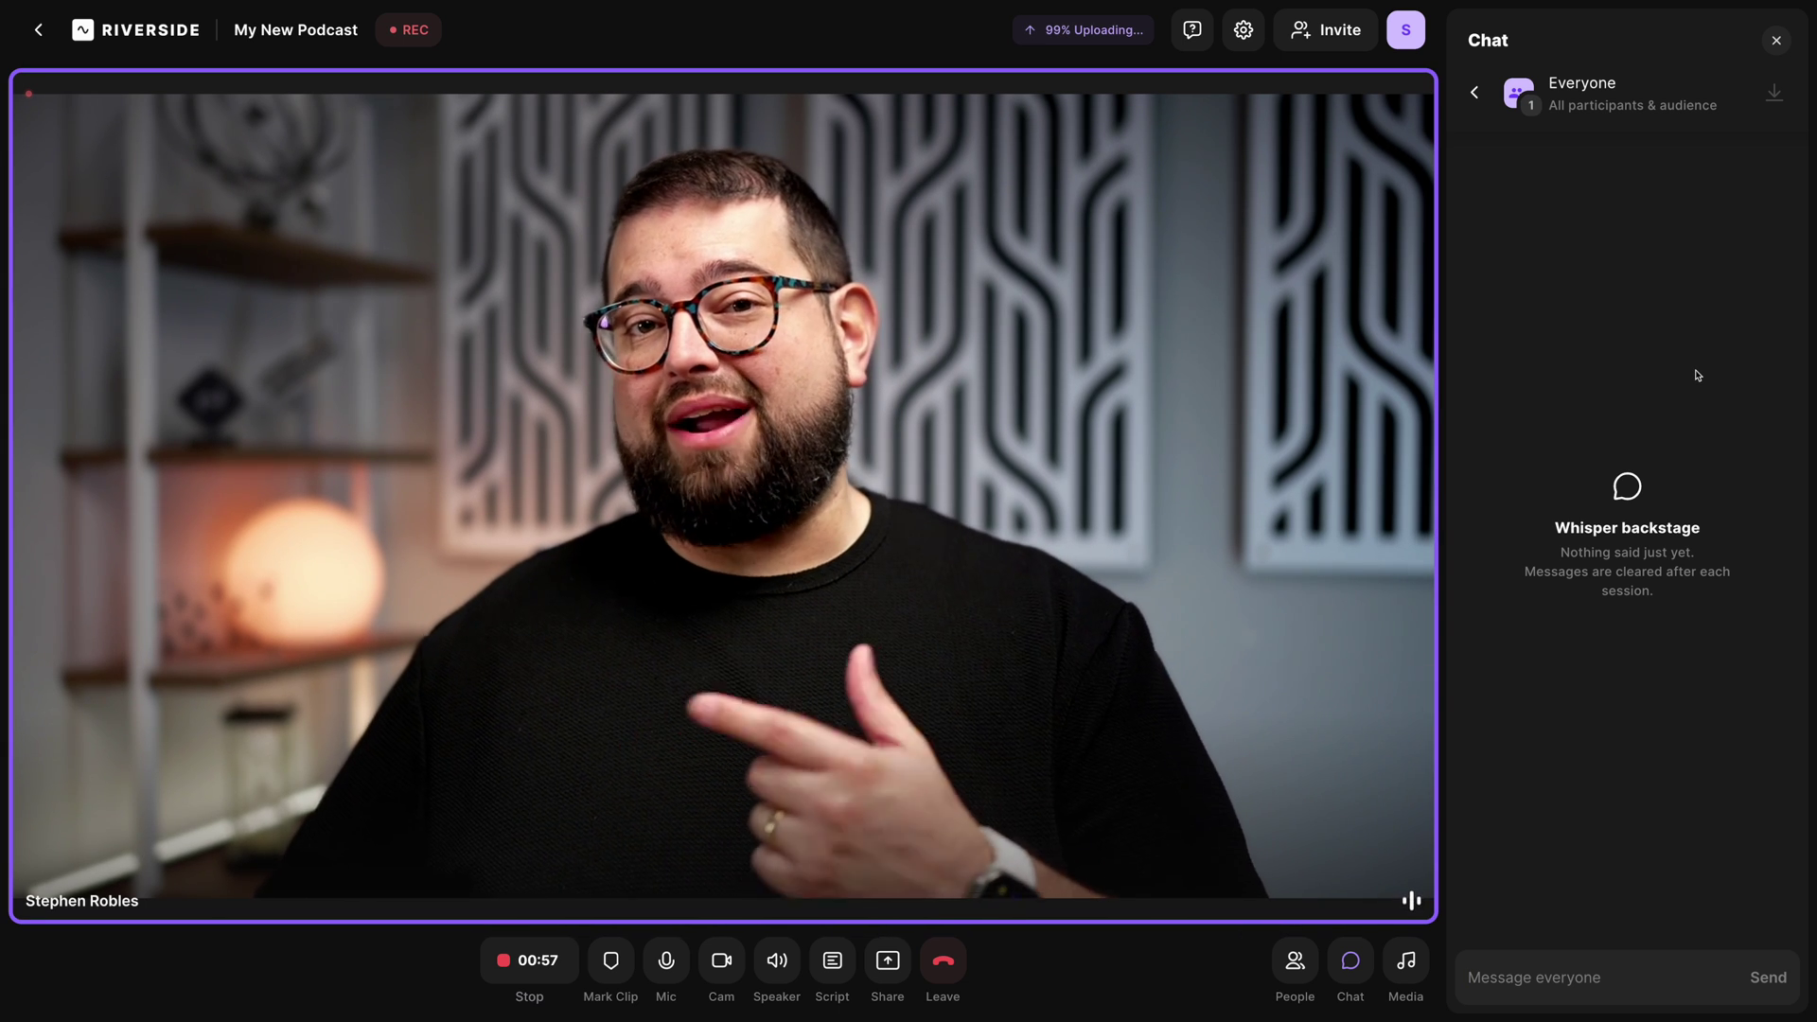
{"action": "left_click", "coordinate": [887, 961]}
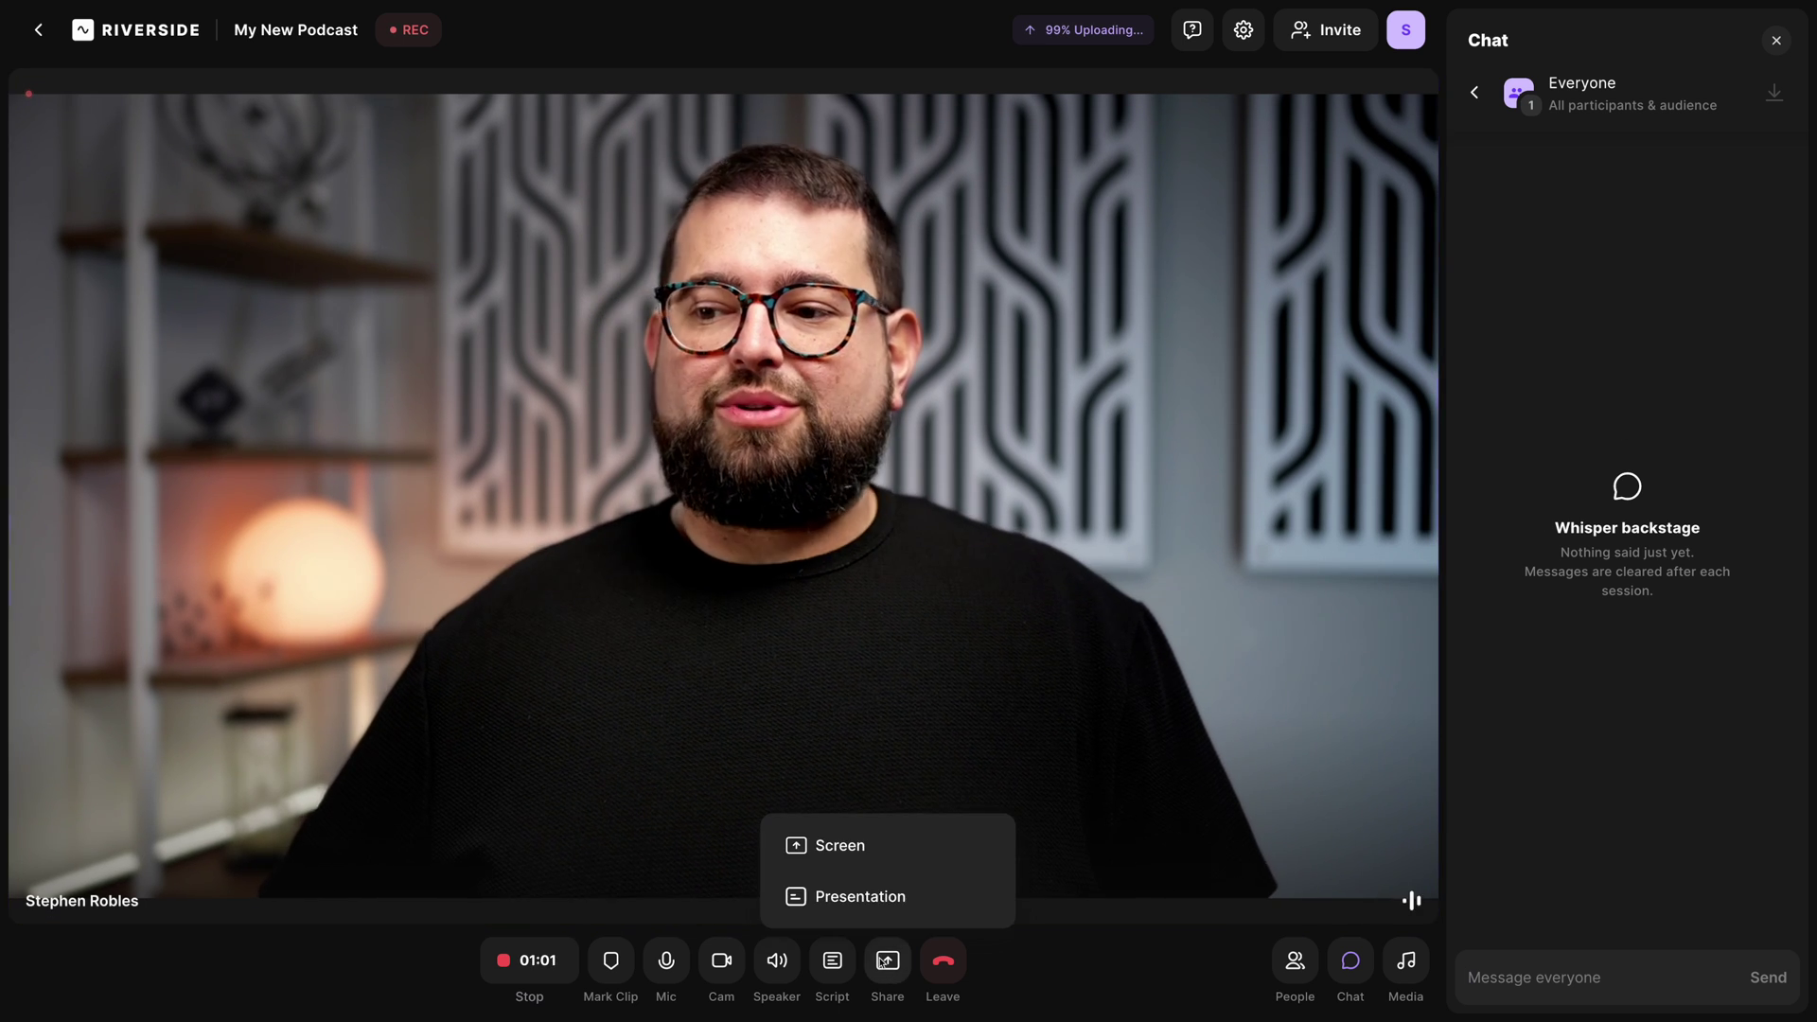
{"action": "left_click", "coordinate": [871, 860]}
{"action": "left_click", "coordinate": [882, 66]}
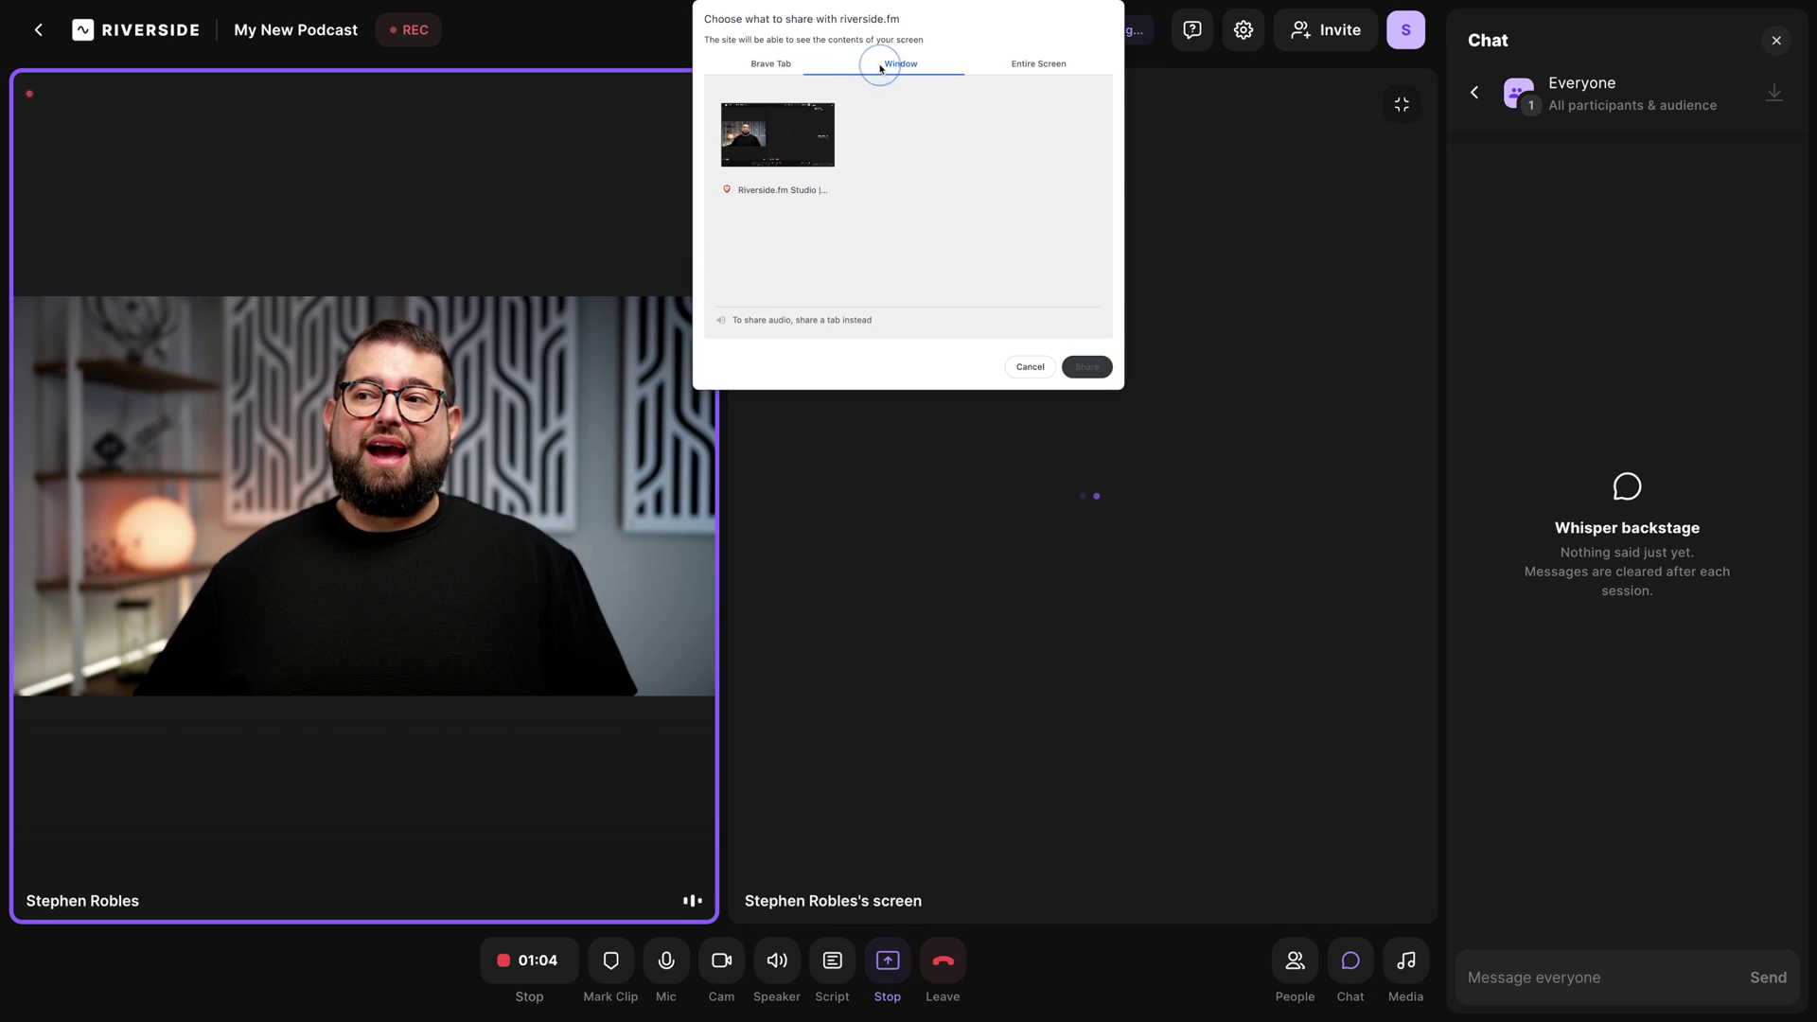
{"action": "left_click", "coordinate": [1014, 369]}
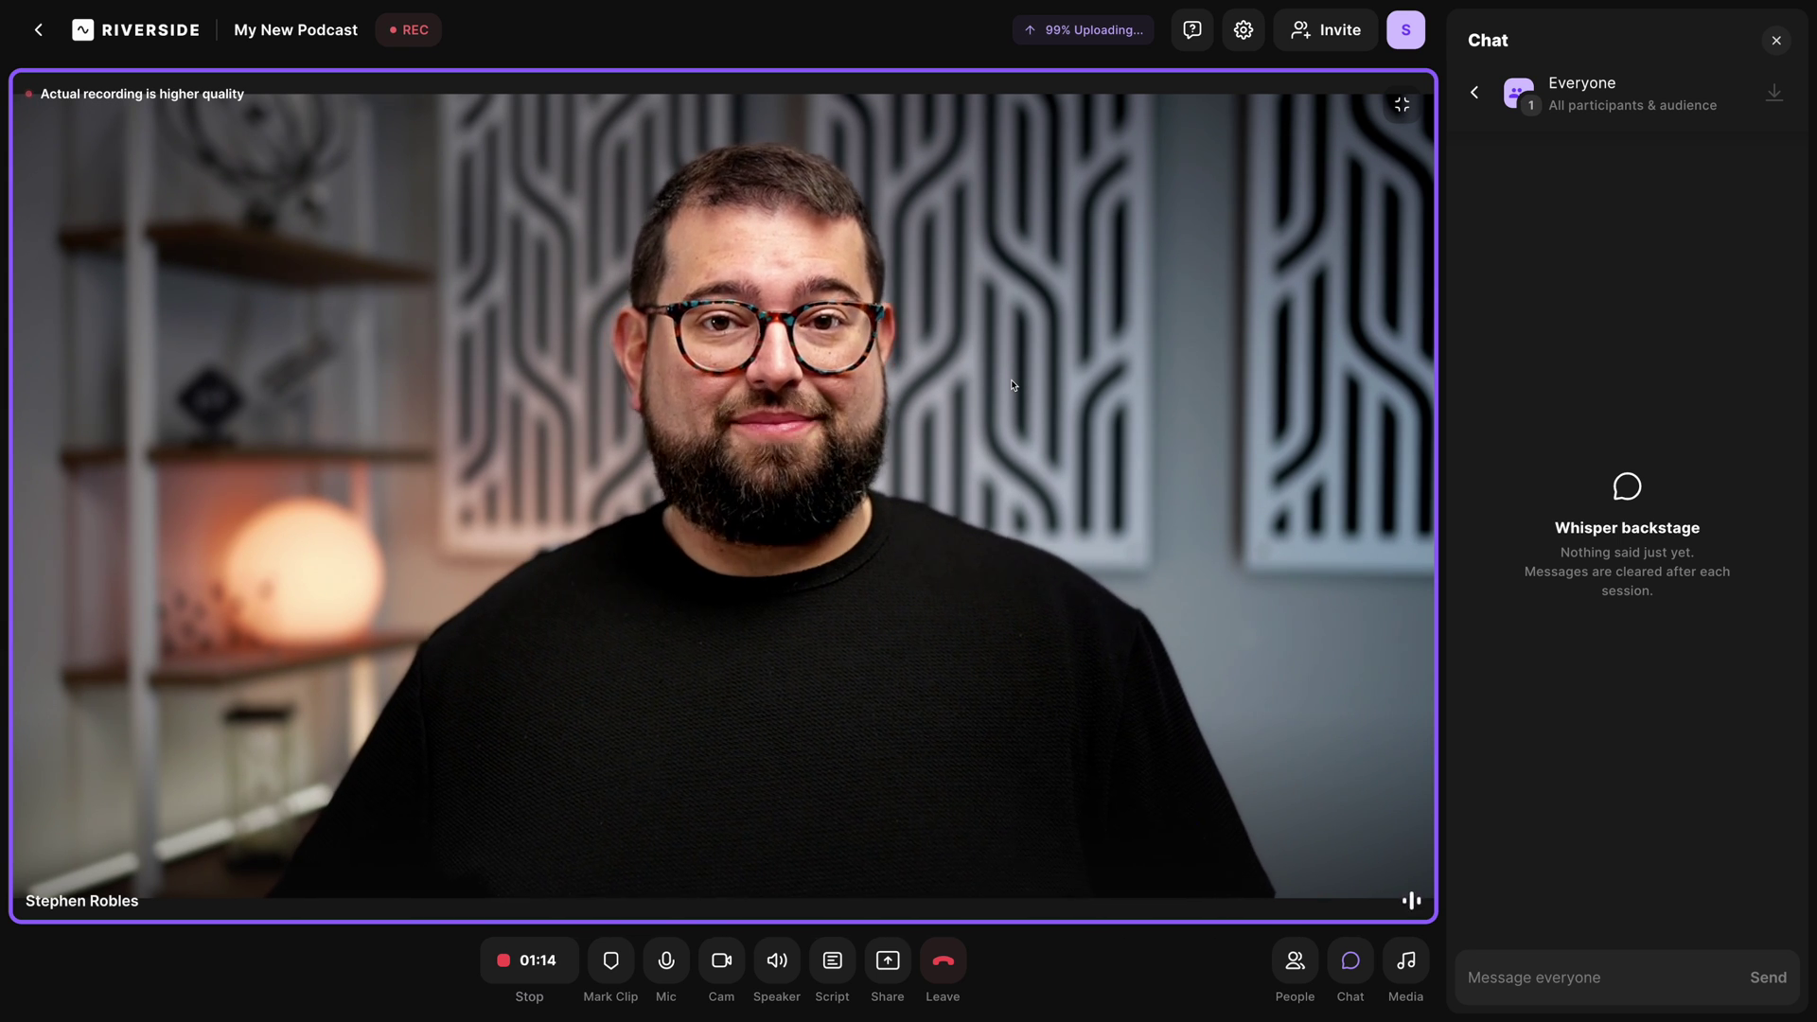
{"action": "left_click", "coordinate": [832, 960]}
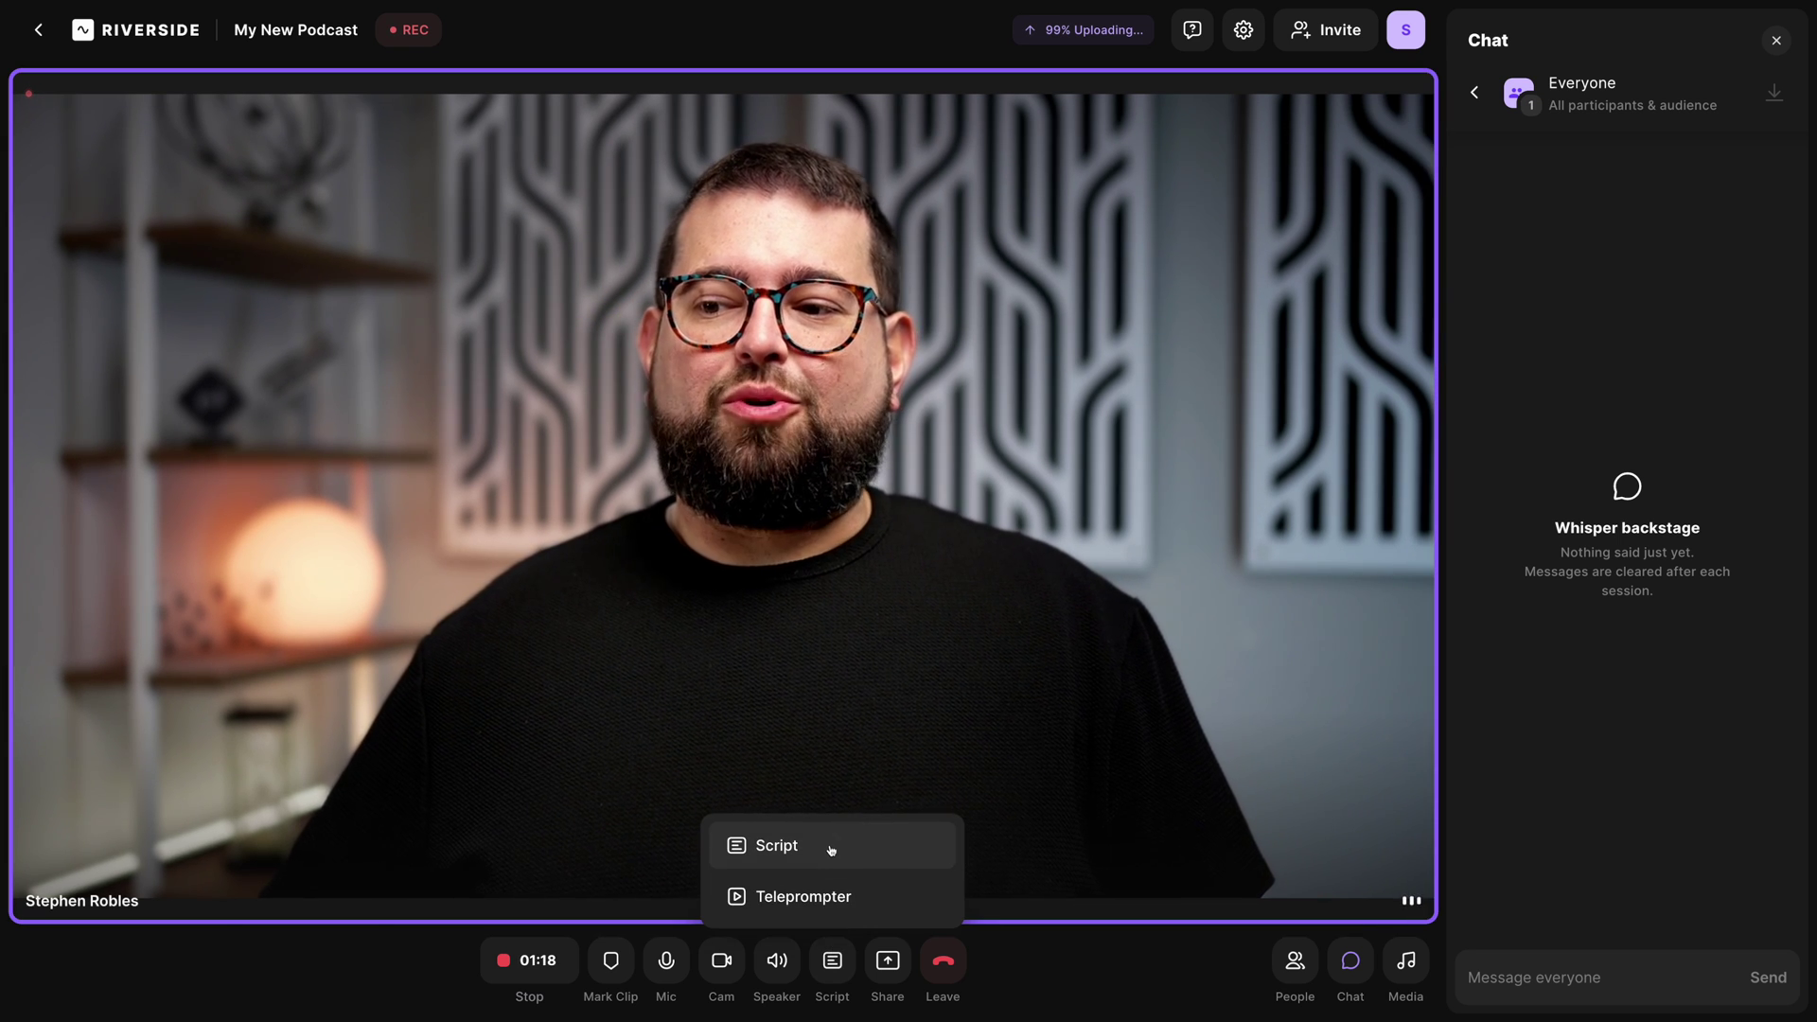
{"action": "left_click", "coordinate": [831, 847]}
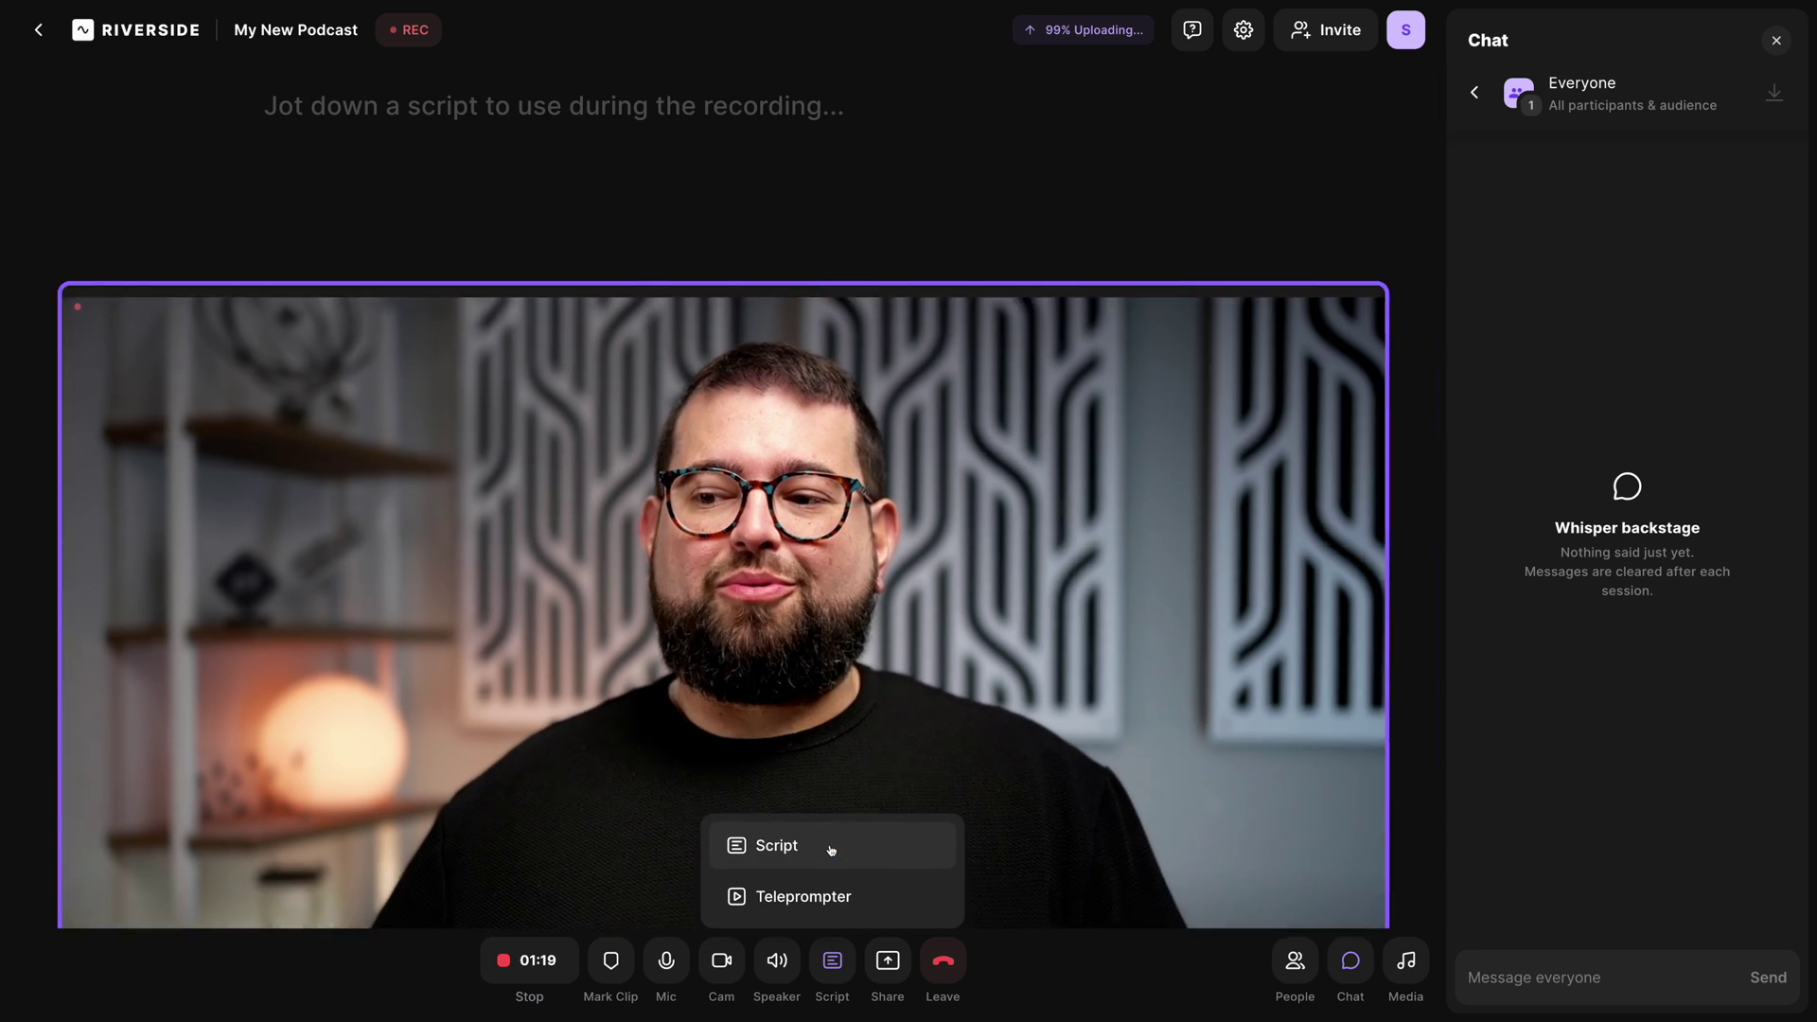
{"action": "left_click", "coordinate": [840, 990]}
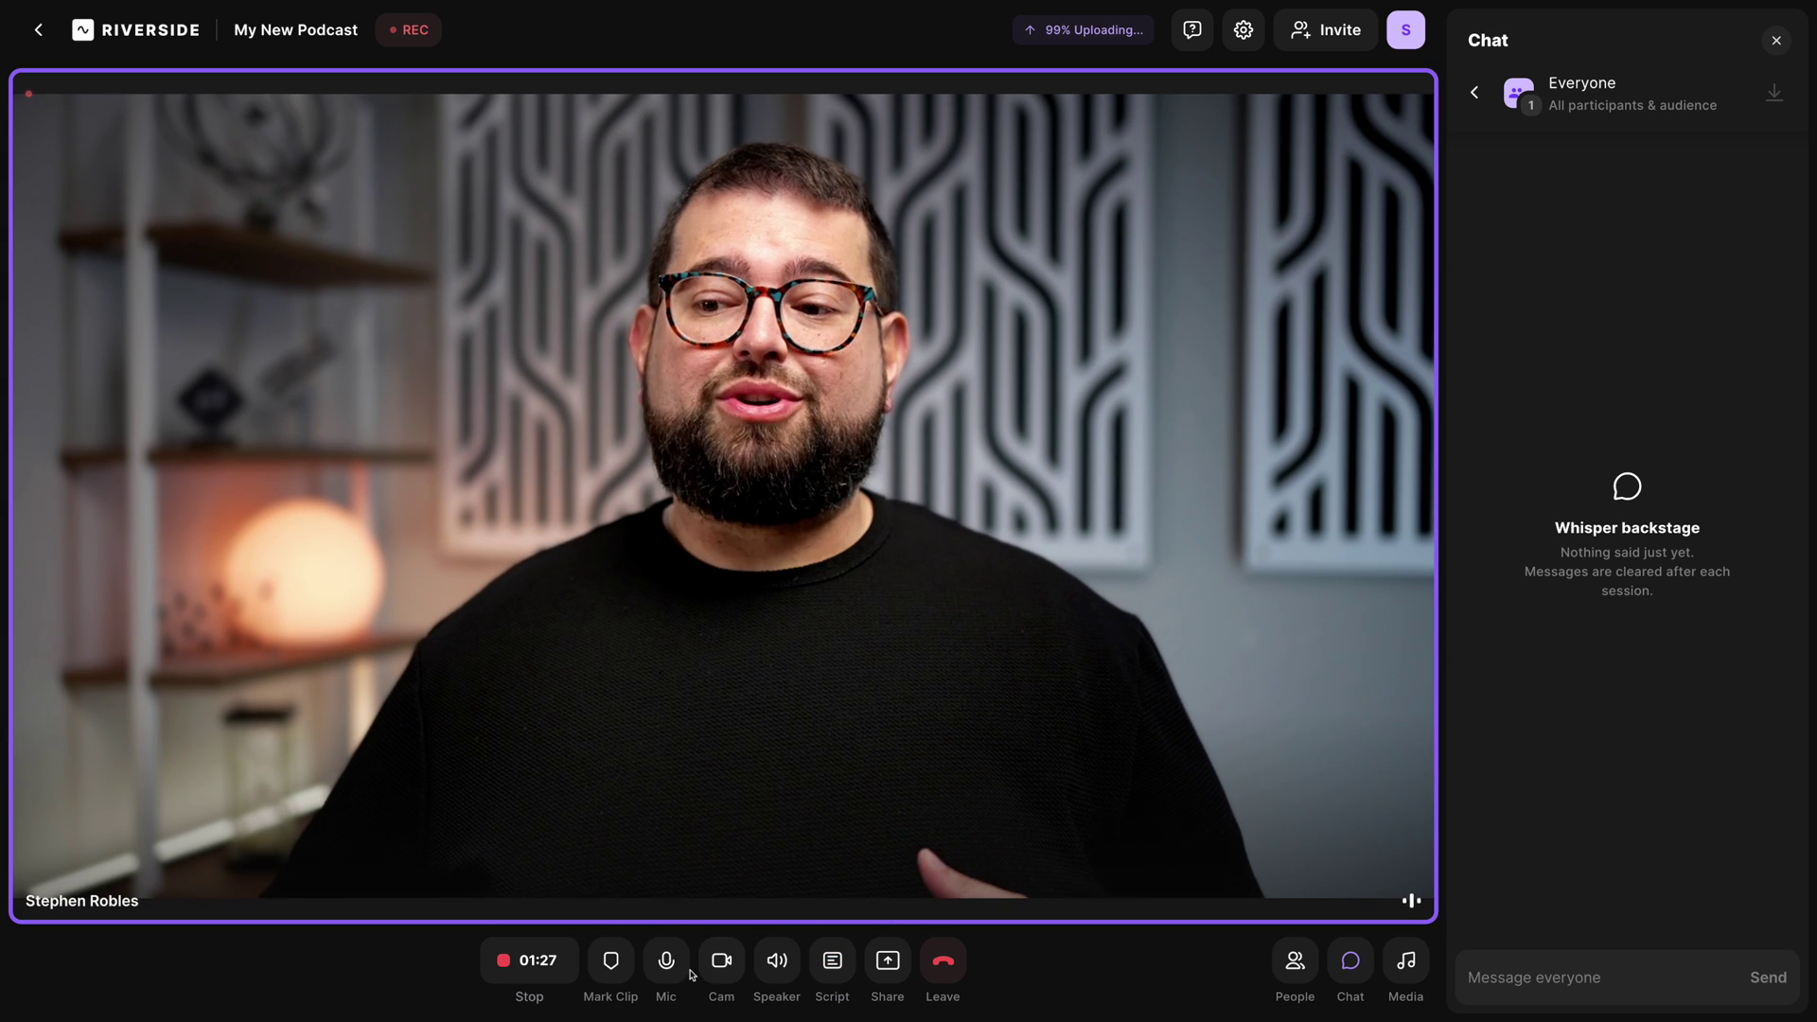
{"action": "left_click", "coordinate": [673, 970]}
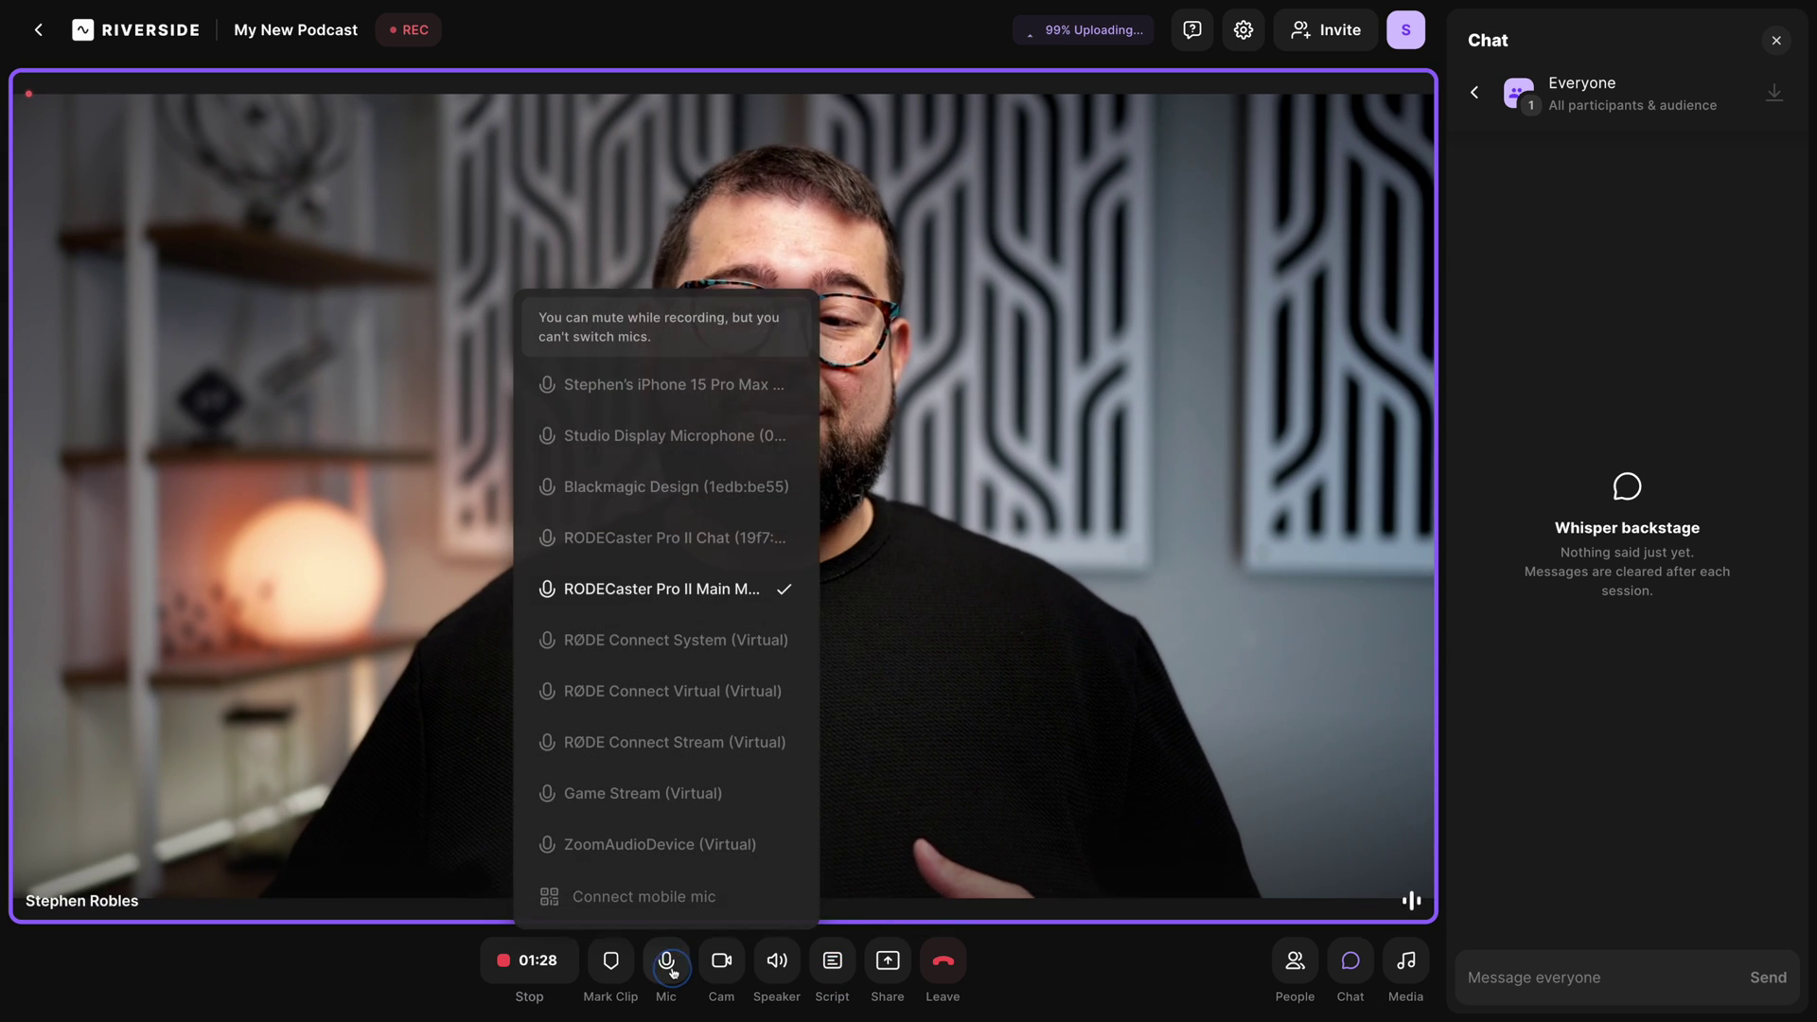
{"action": "left_click", "coordinate": [668, 963]}
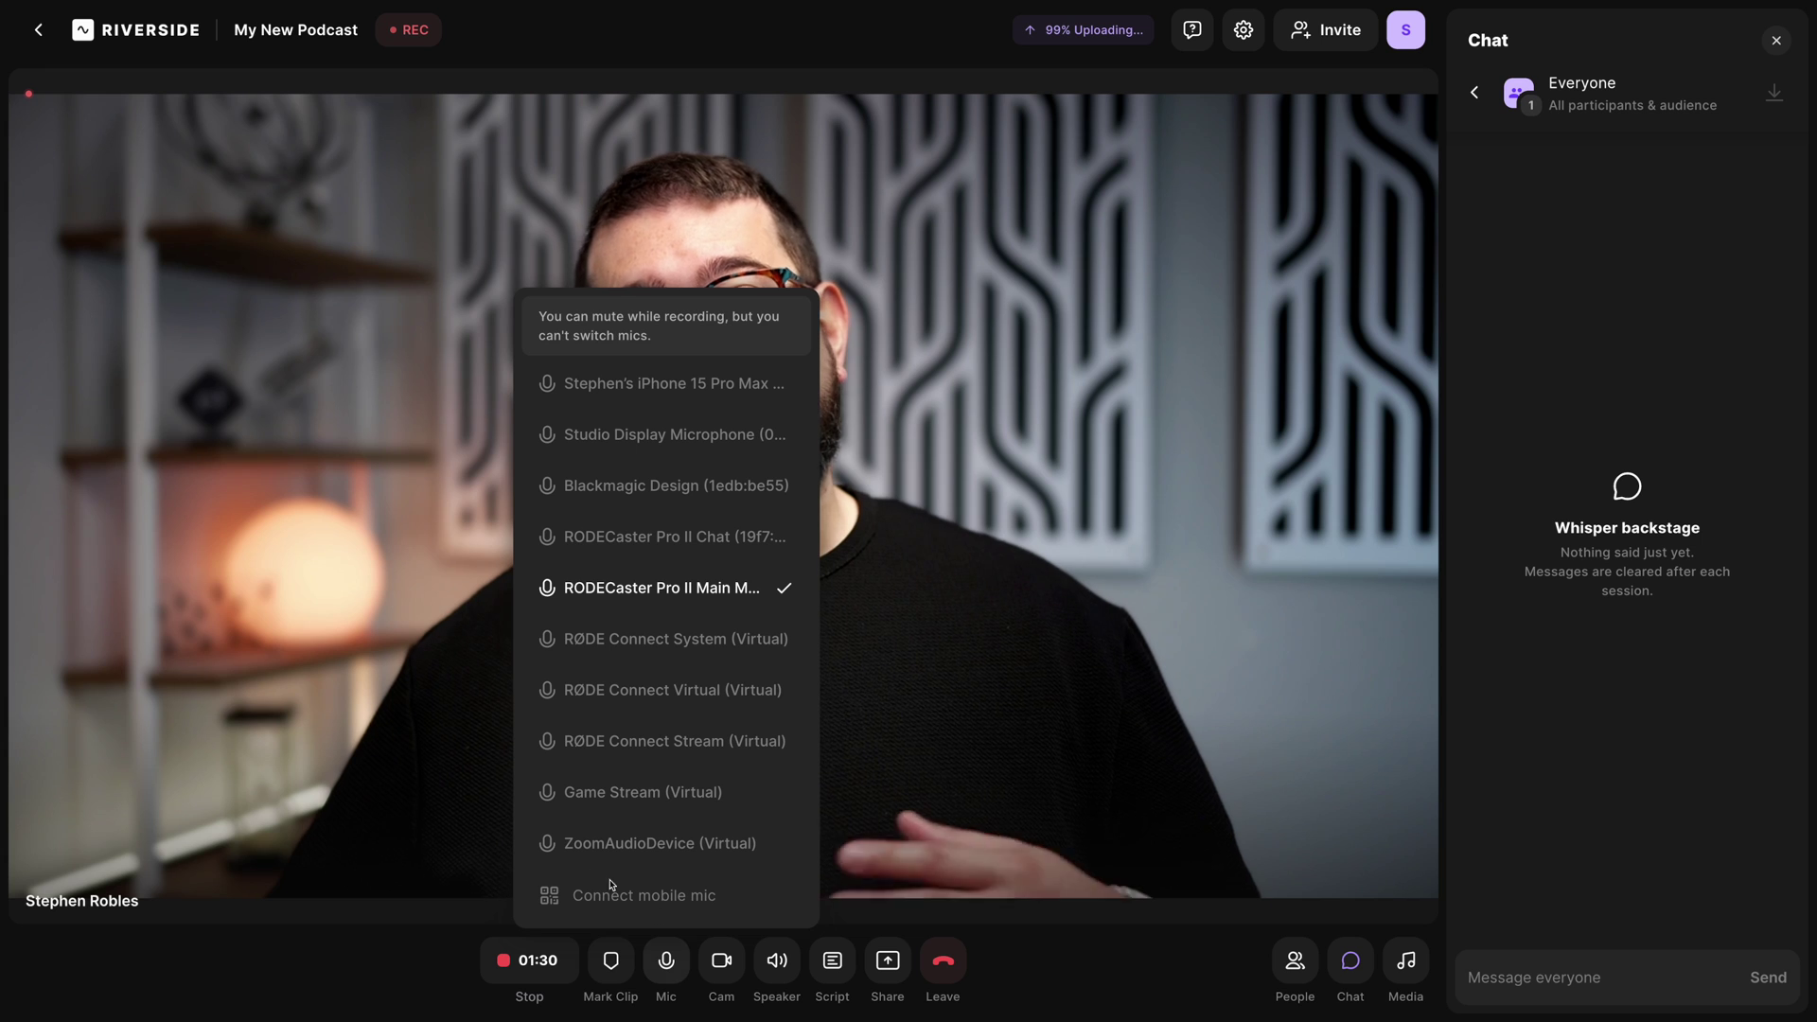
{"action": "left_click", "coordinate": [492, 771]}
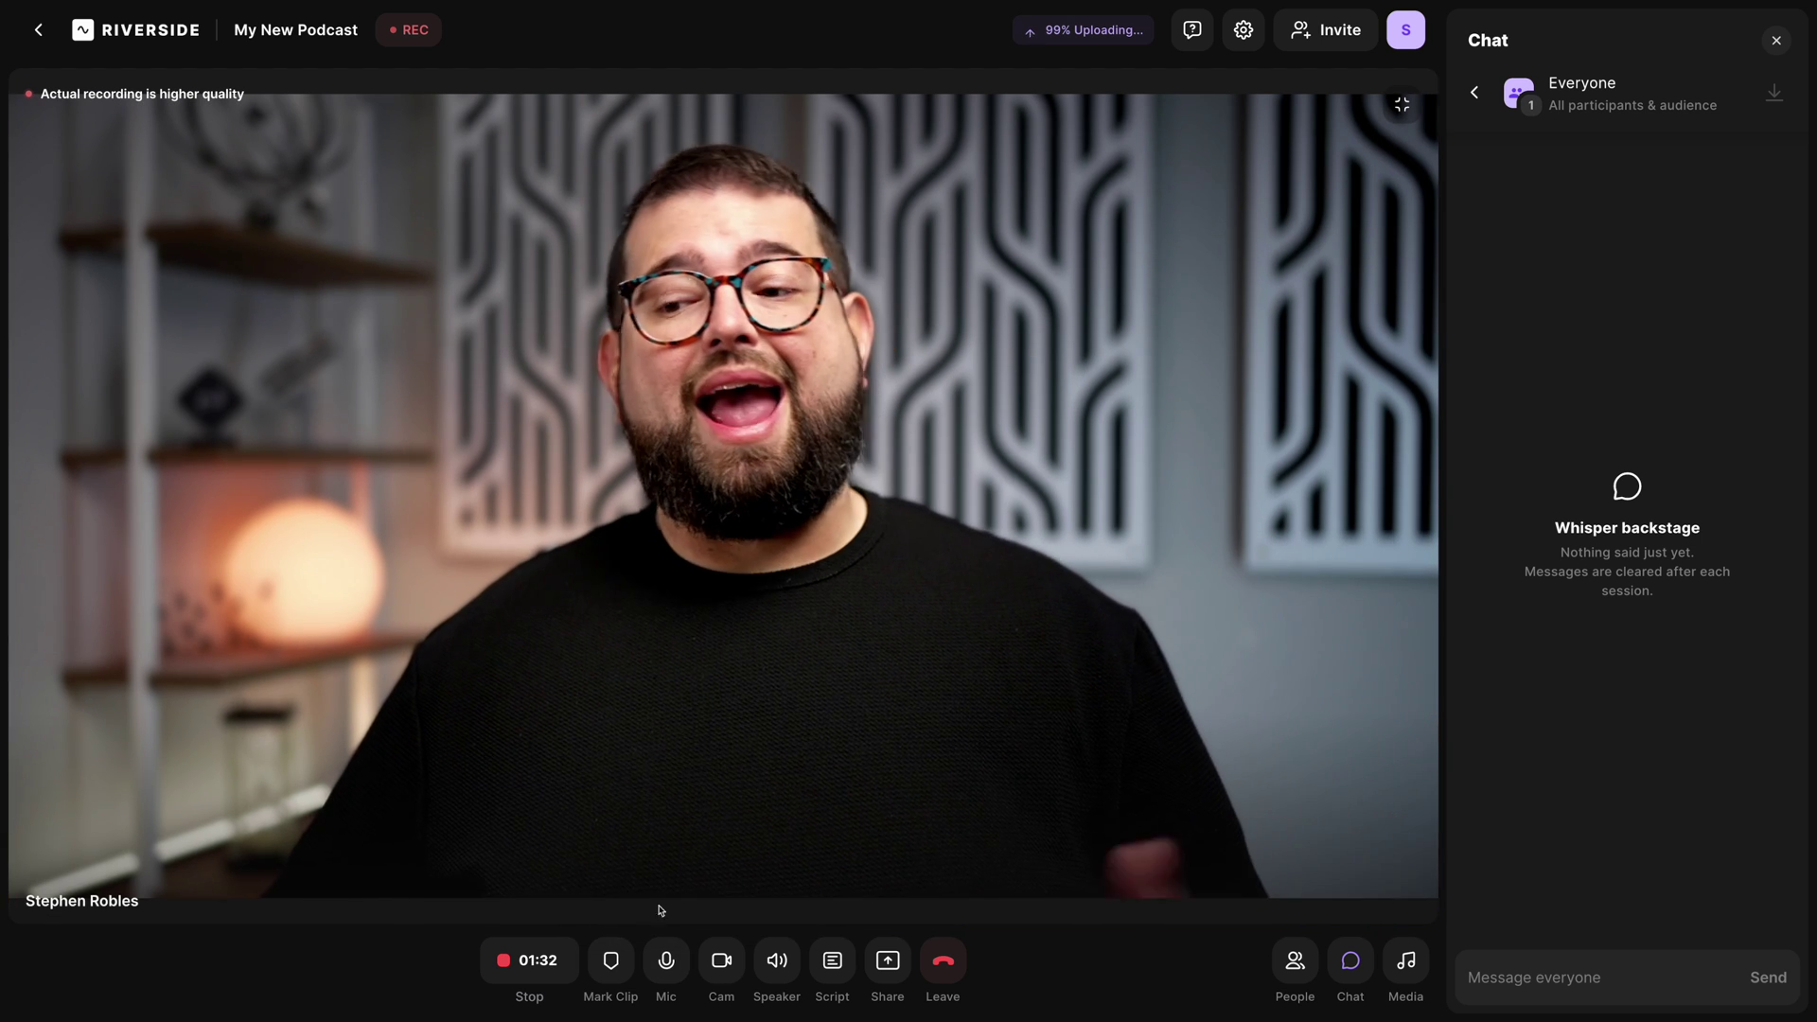
Step: Glance at the microphone list, then stop the Episode 001 recording
{"action": "left_click", "coordinate": [681, 982]}
{"action": "left_click", "coordinate": [563, 846]}
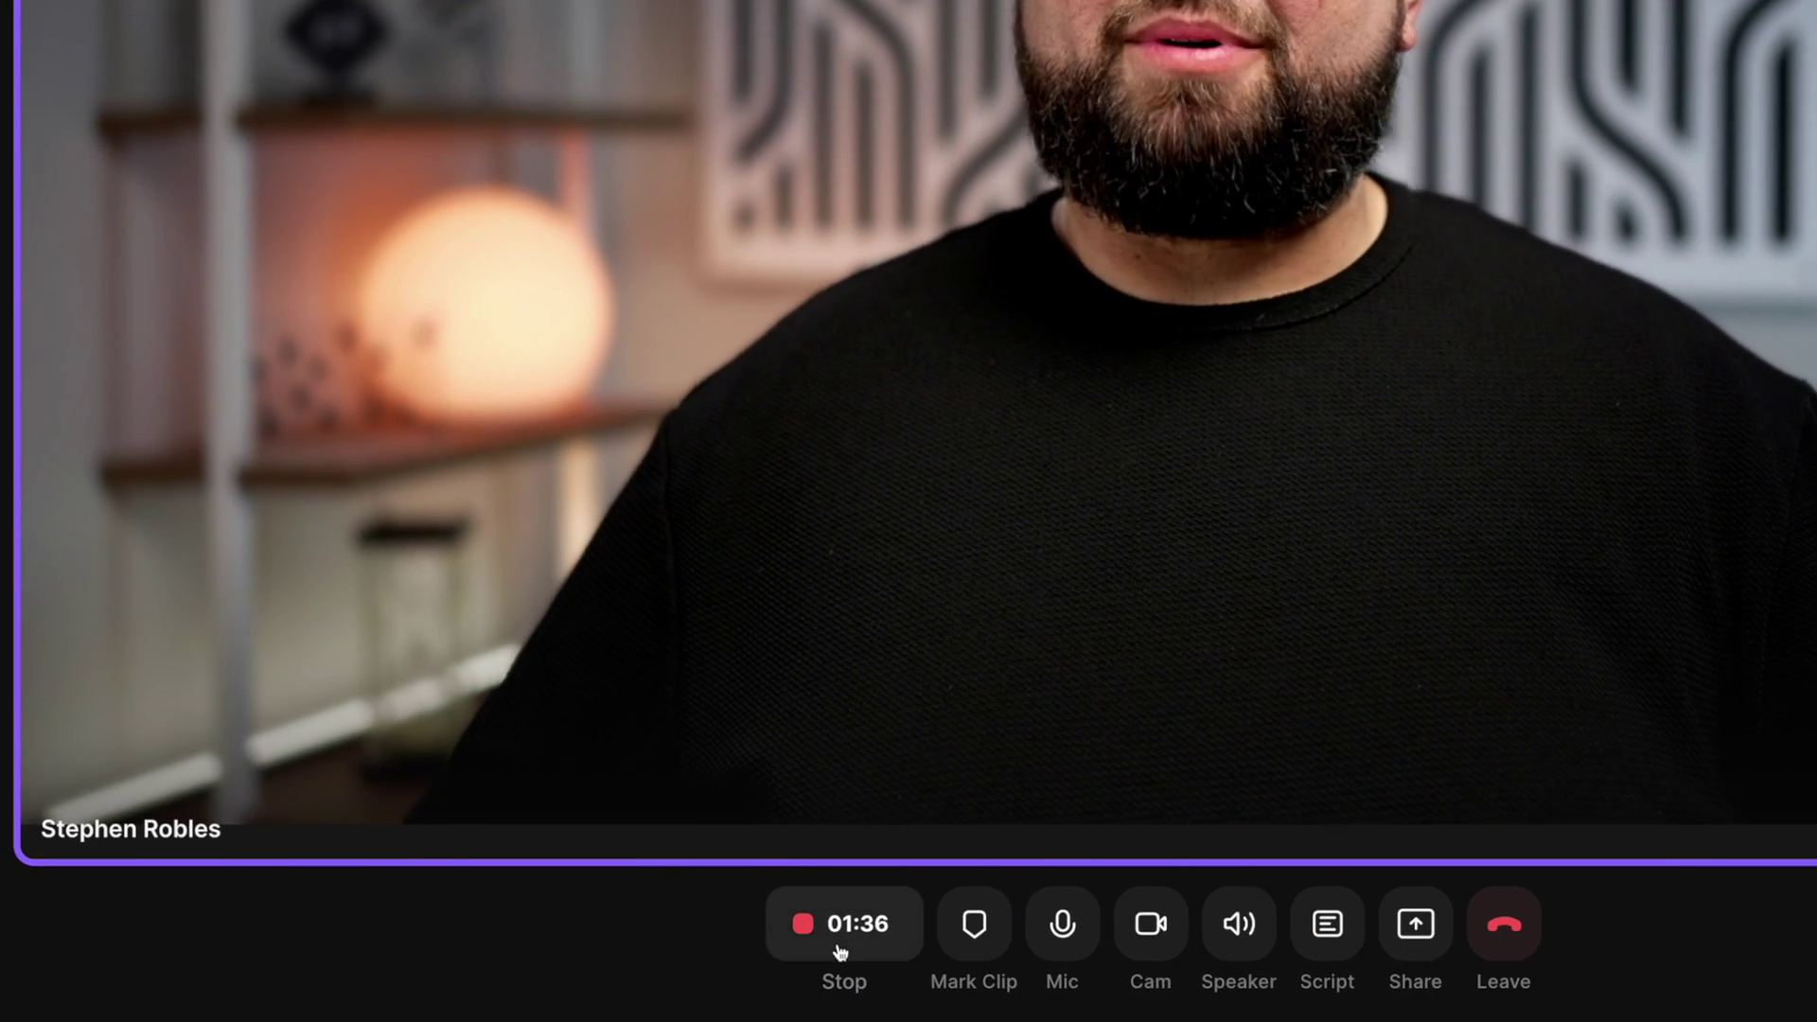
{"action": "left_click", "coordinate": [840, 948]}
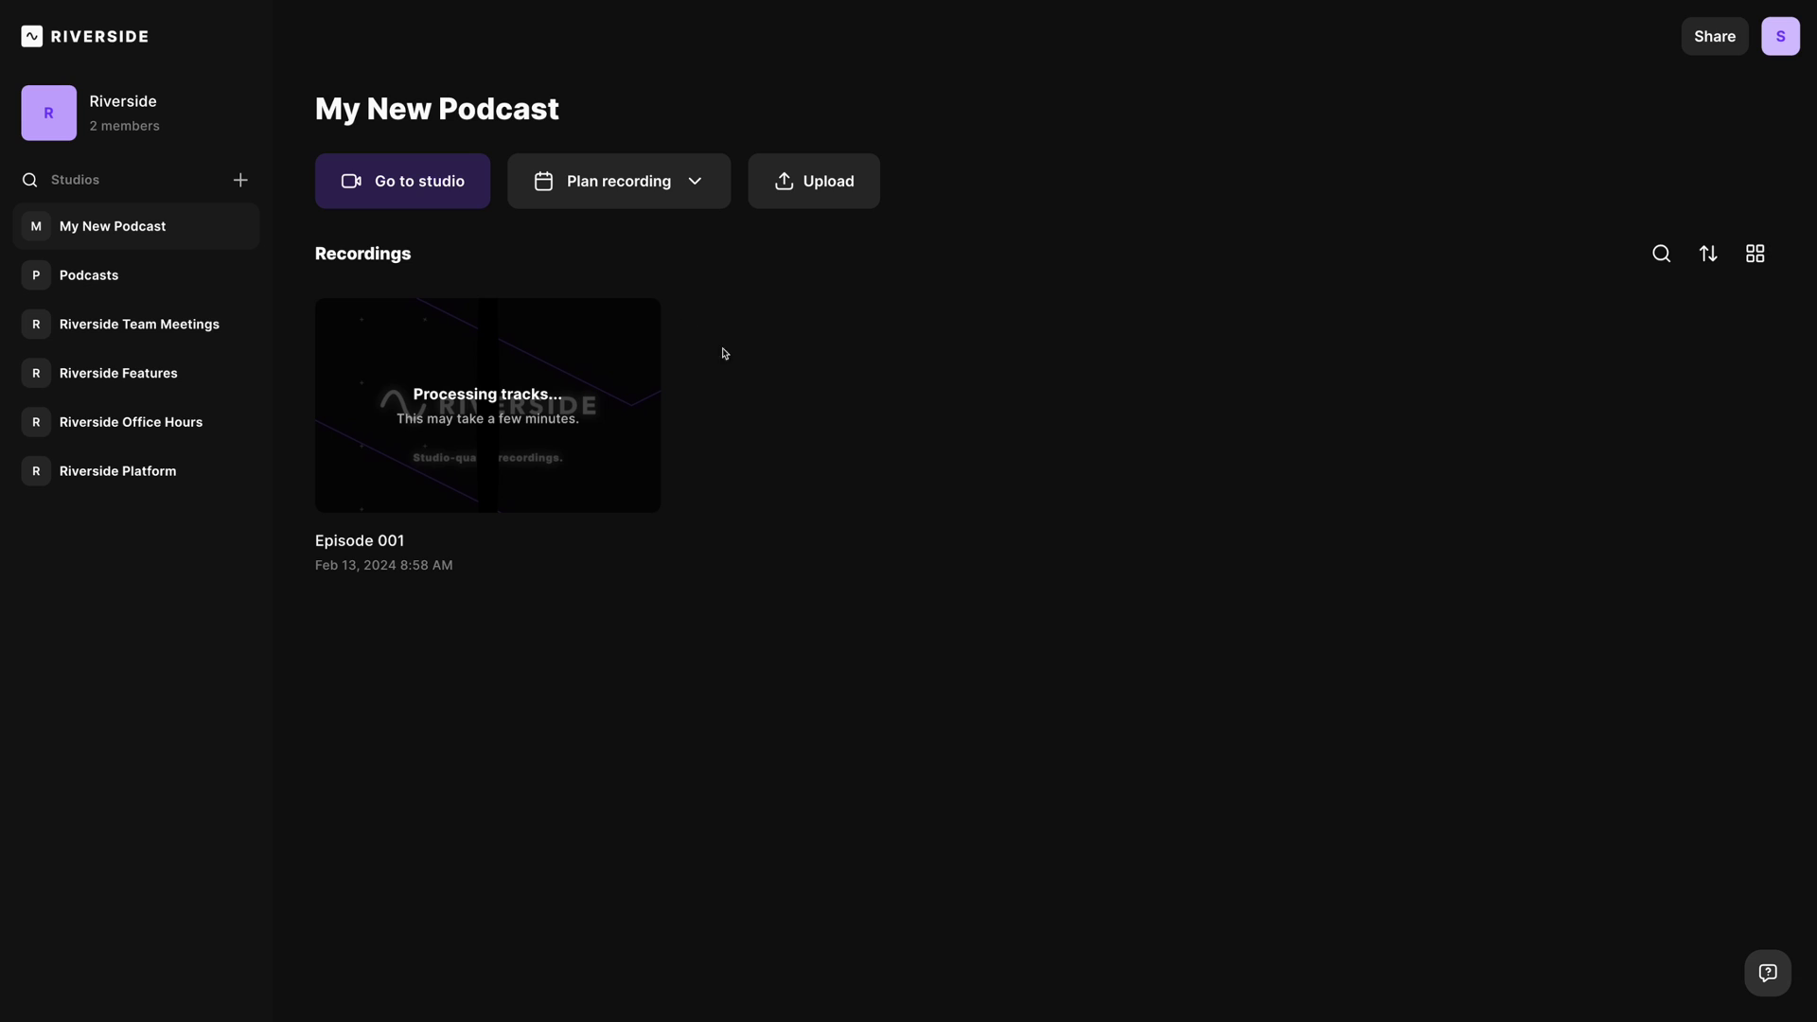
Step: In Riverside Office Hours, open For the Love of Pod, expand its AI show notes, and generate an episode
{"action": "left_click", "coordinate": [102, 414]}
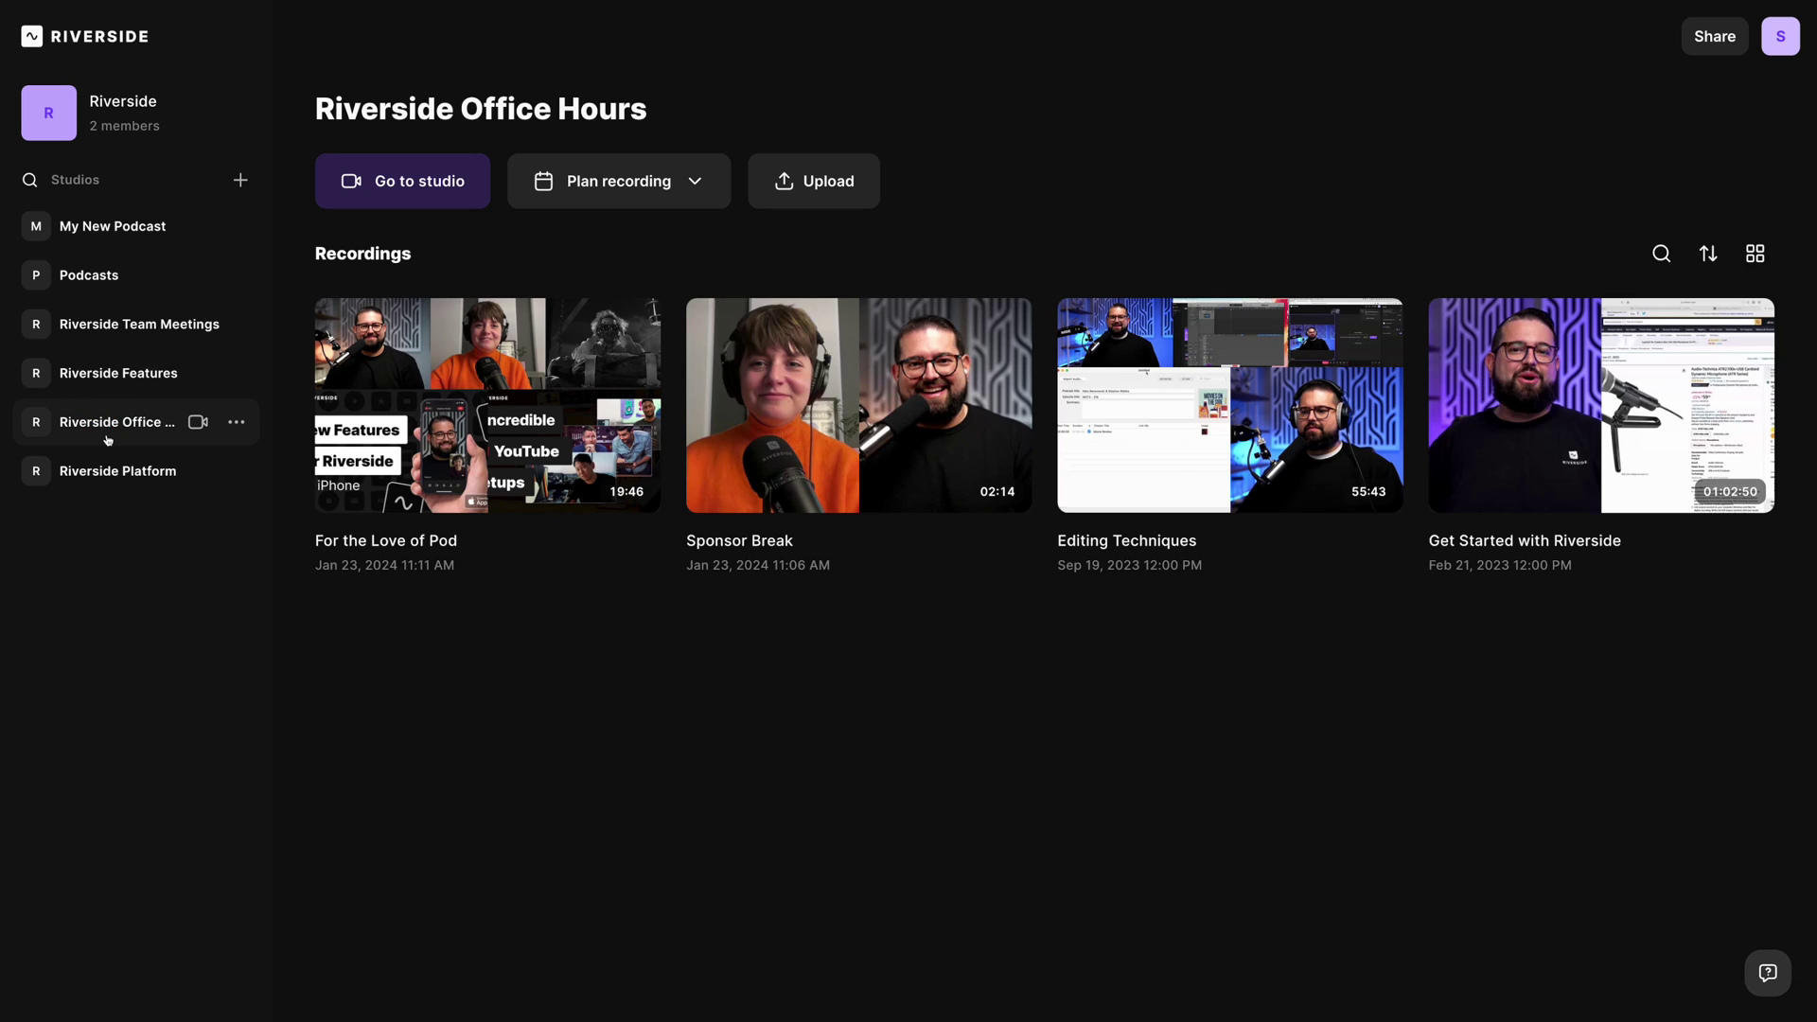
{"action": "left_click", "coordinate": [453, 427]}
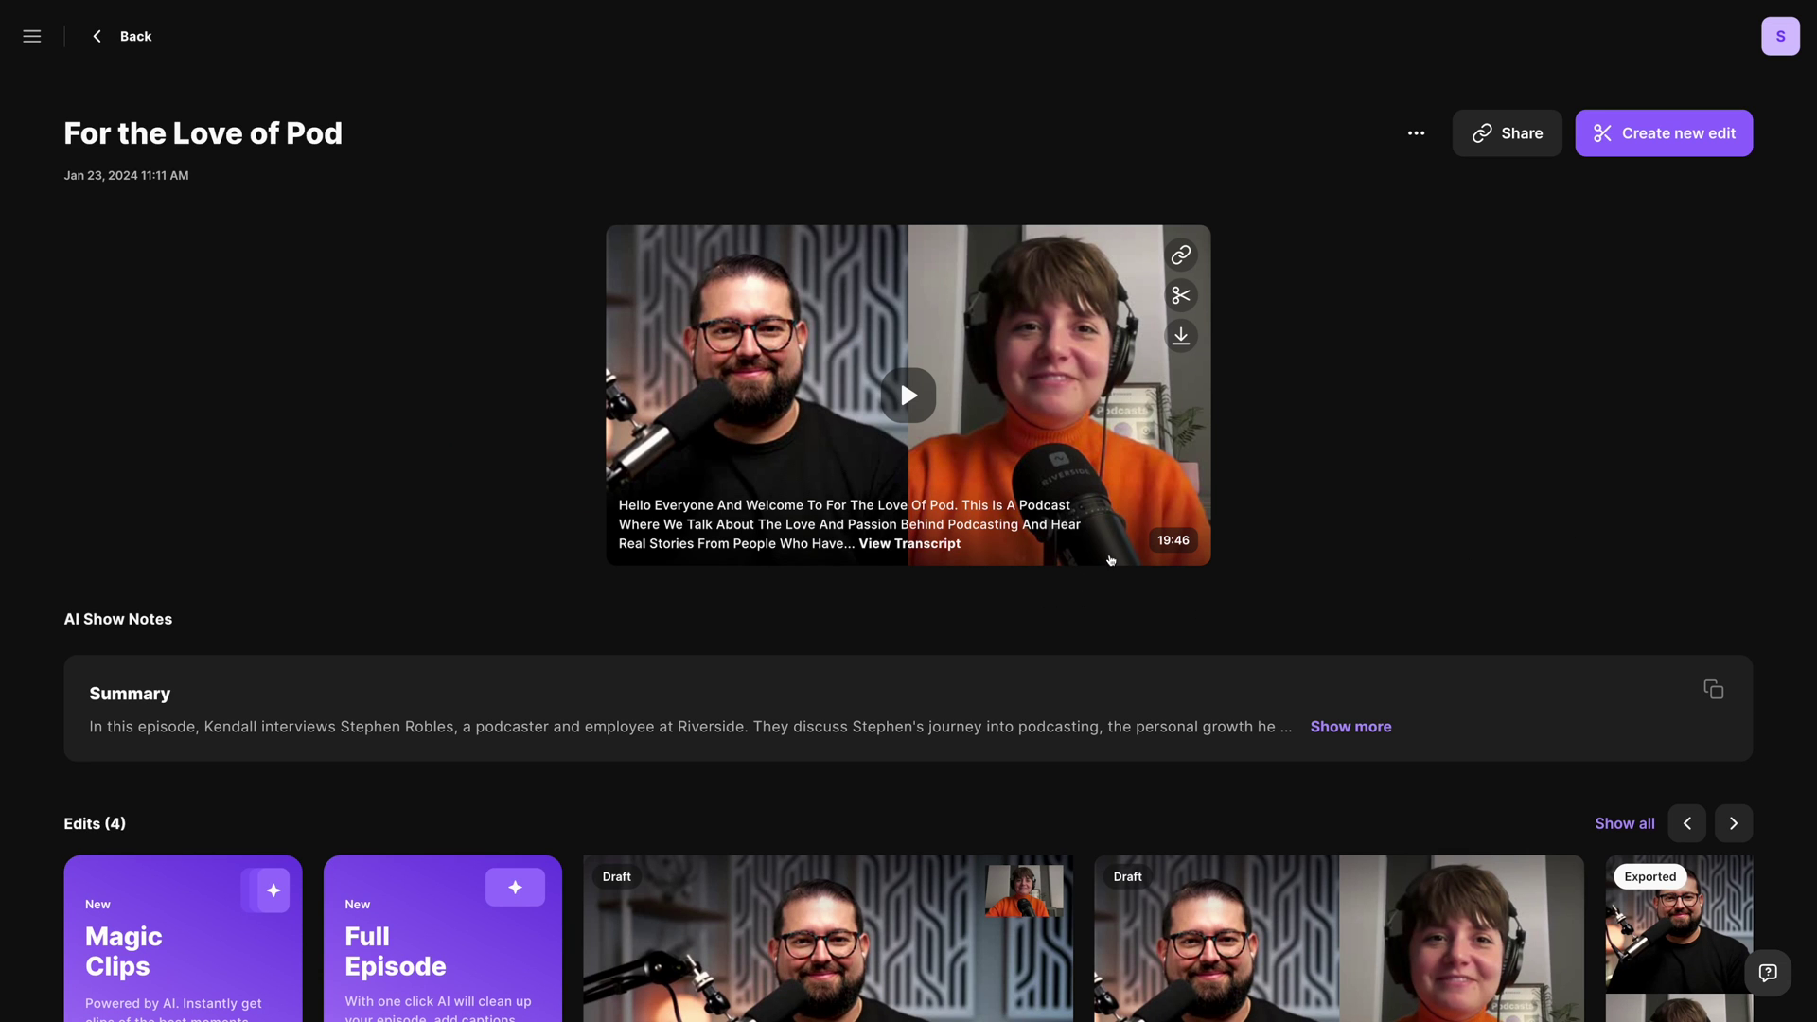
{"action": "scroll", "coordinate": [1321, 568], "scroll_direction": "down", "scroll_amount": 2}
{"action": "left_click", "coordinate": [1325, 538]}
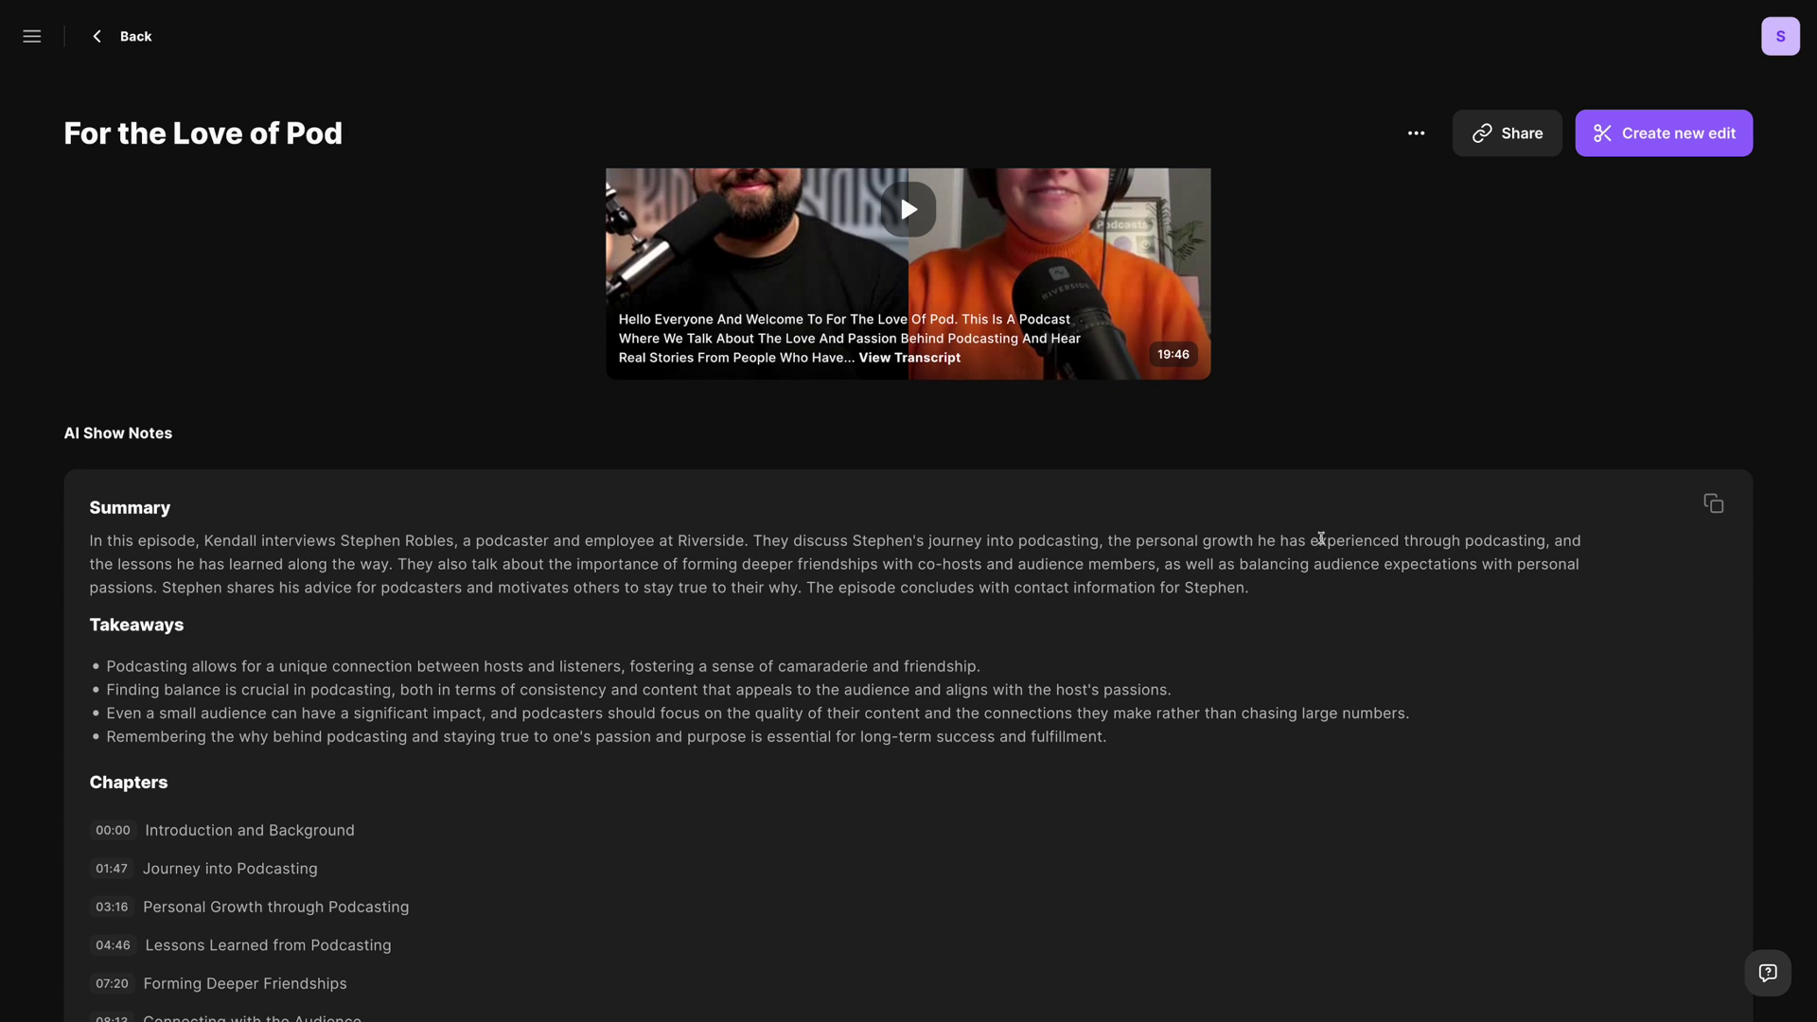
{"action": "scroll", "coordinate": [1166, 721], "scroll_direction": "down", "scroll_amount": 10}
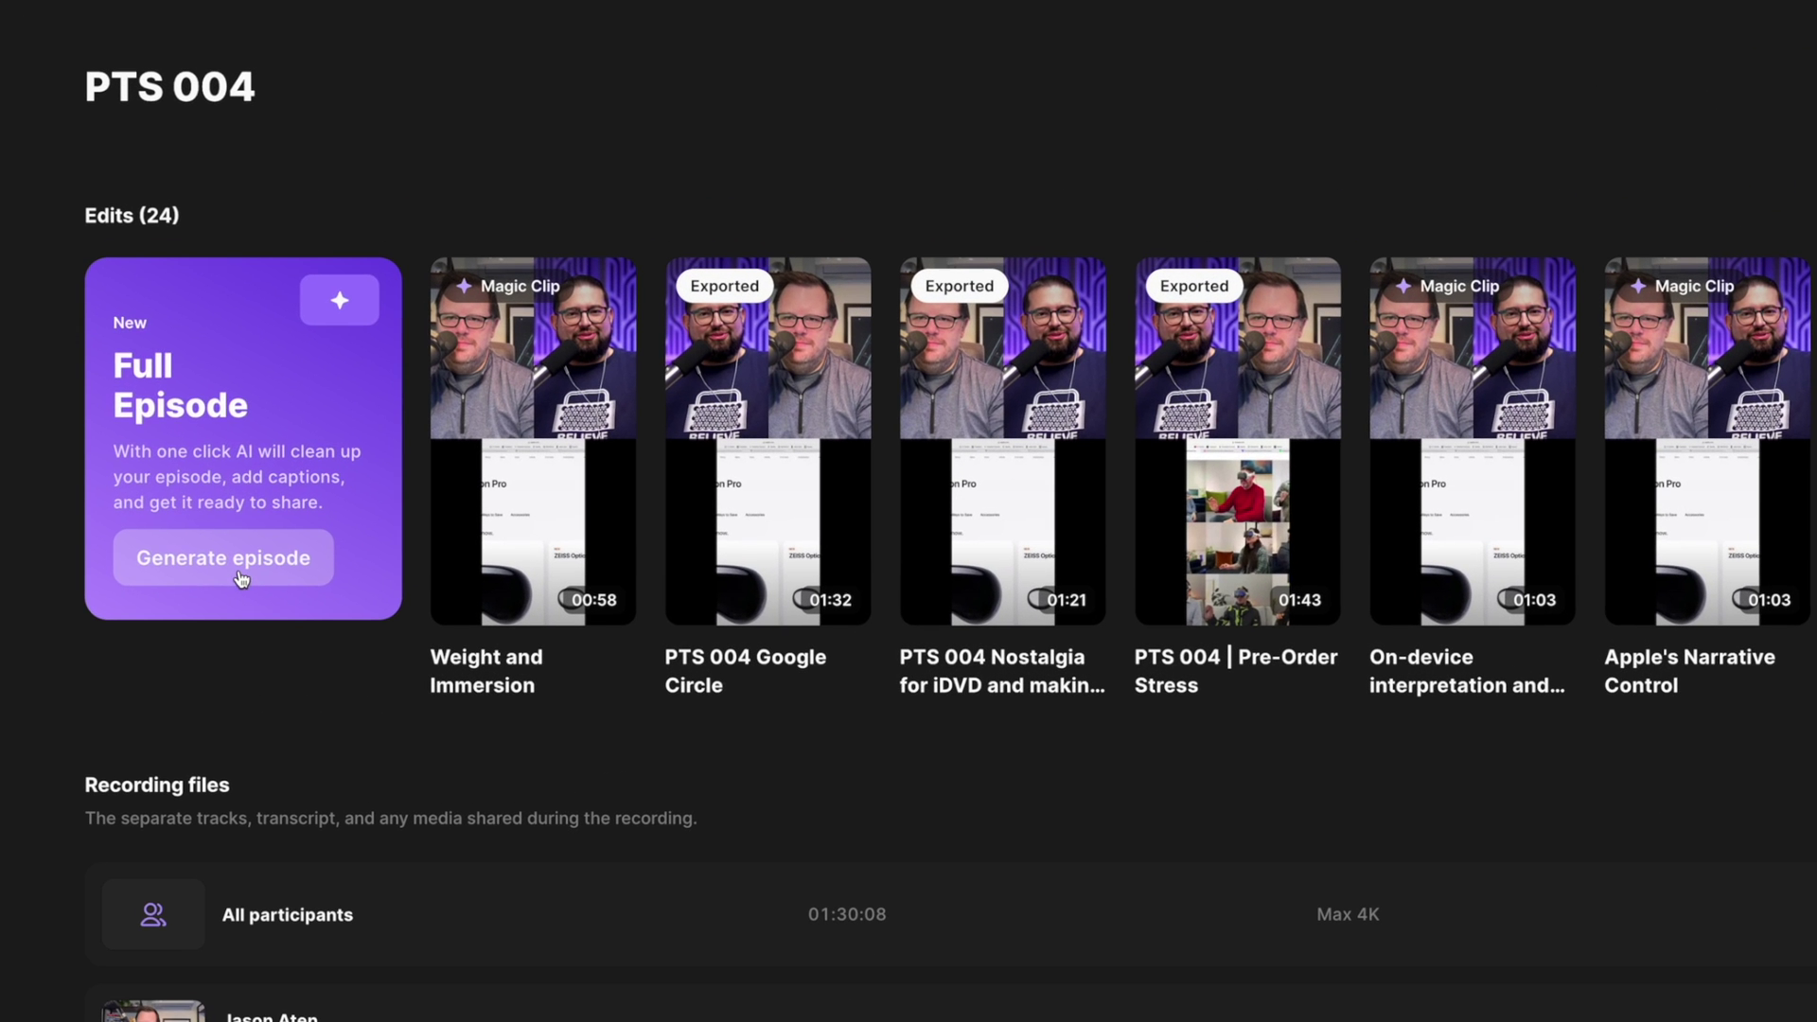
{"action": "left_click", "coordinate": [136, 398]}
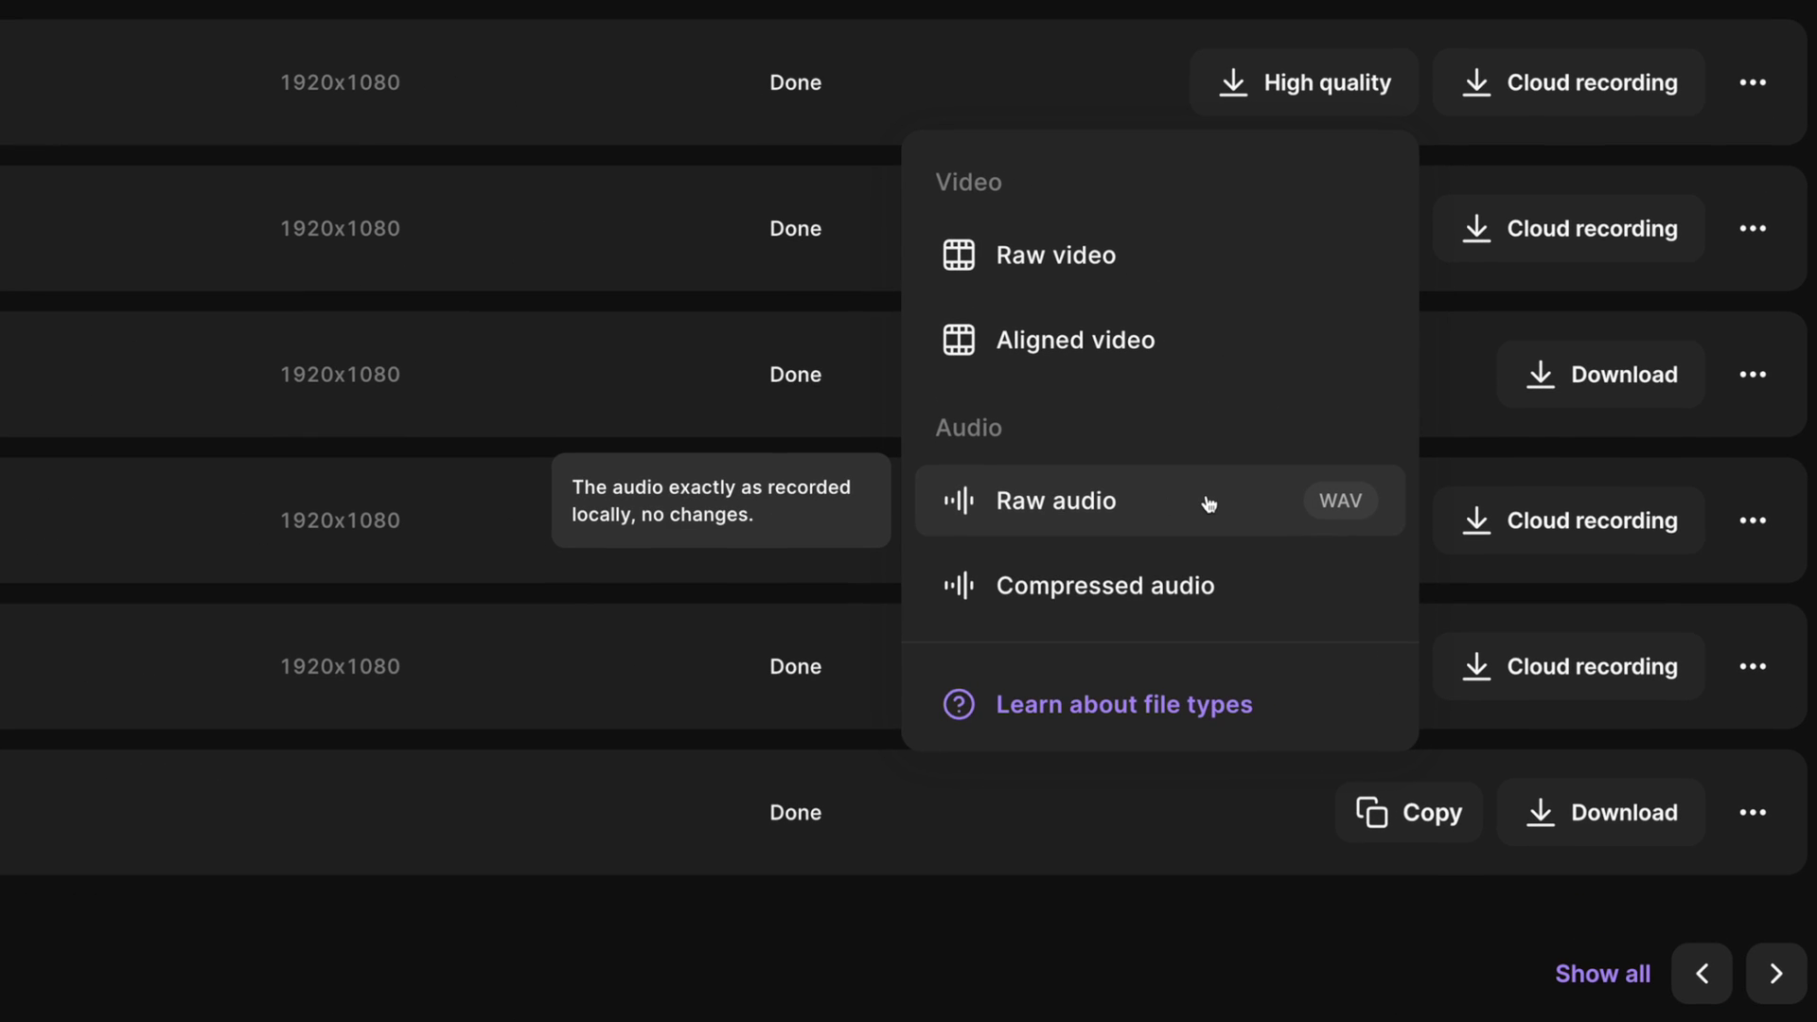
Step: Dismiss the download file-type menu and create a new edit of For the Love of Pod
{"action": "left_click", "coordinate": [1171, 14]}
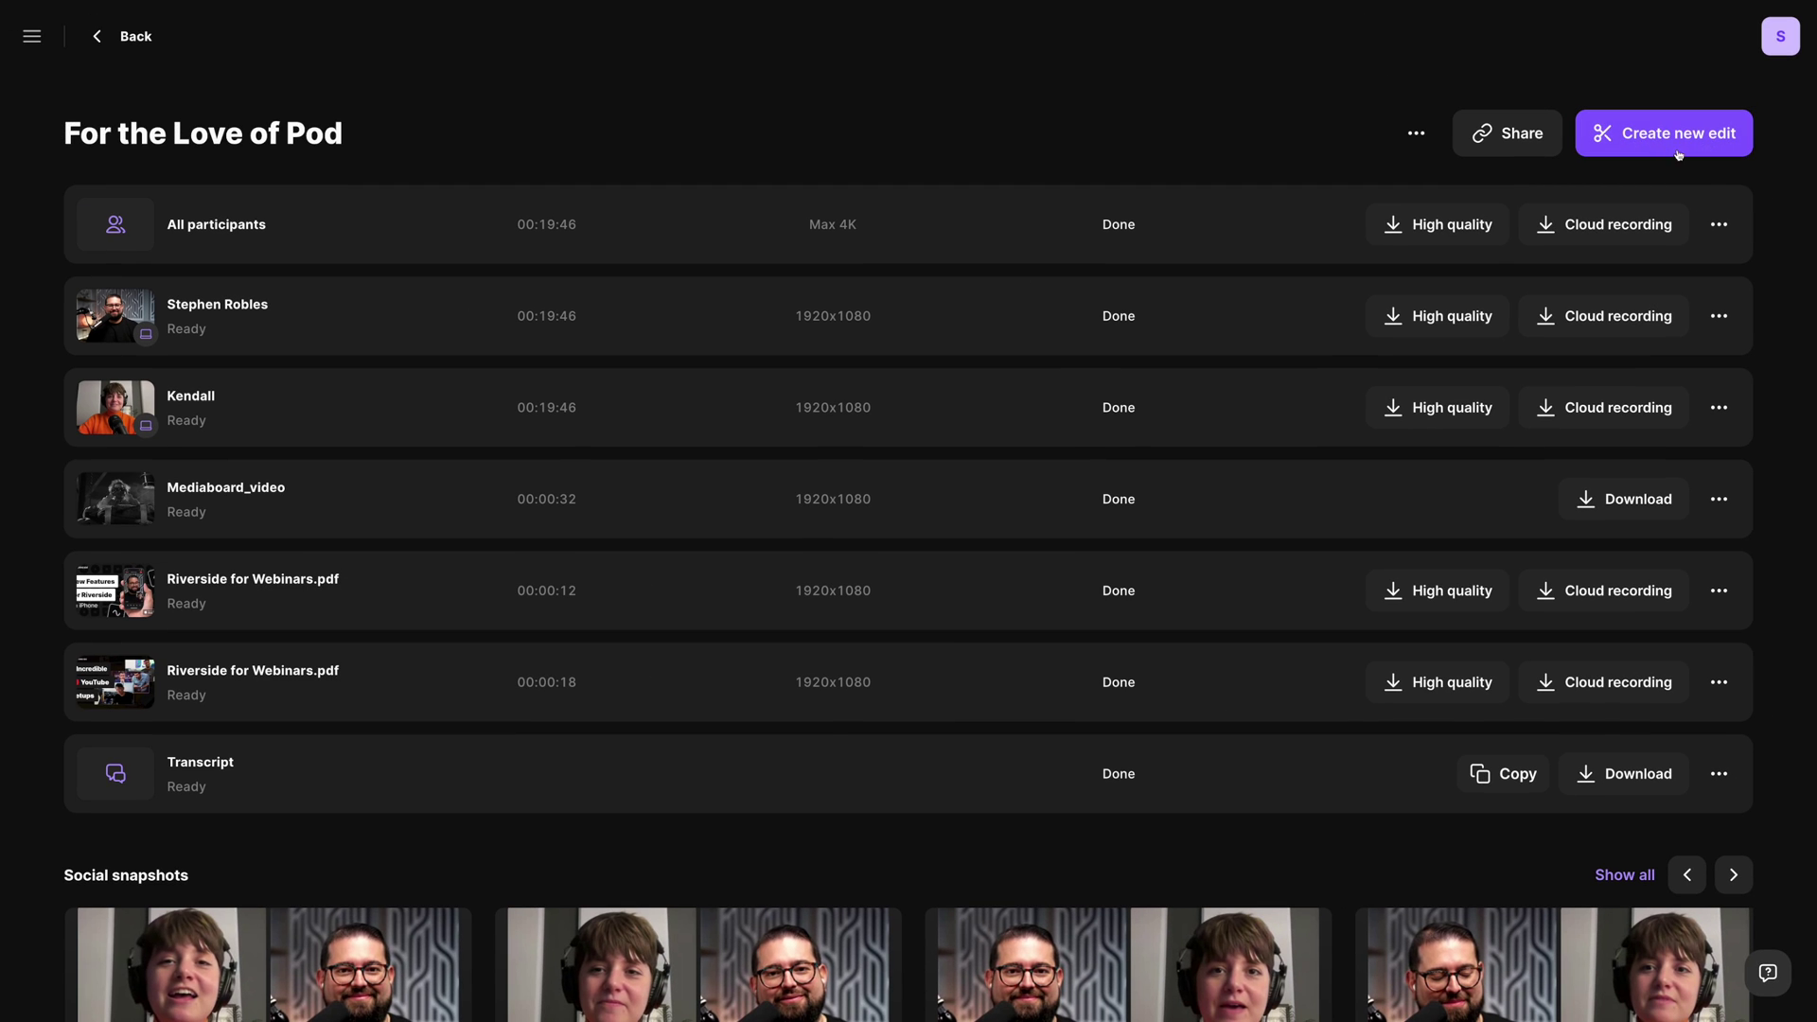
{"action": "left_click", "coordinate": [1680, 136]}
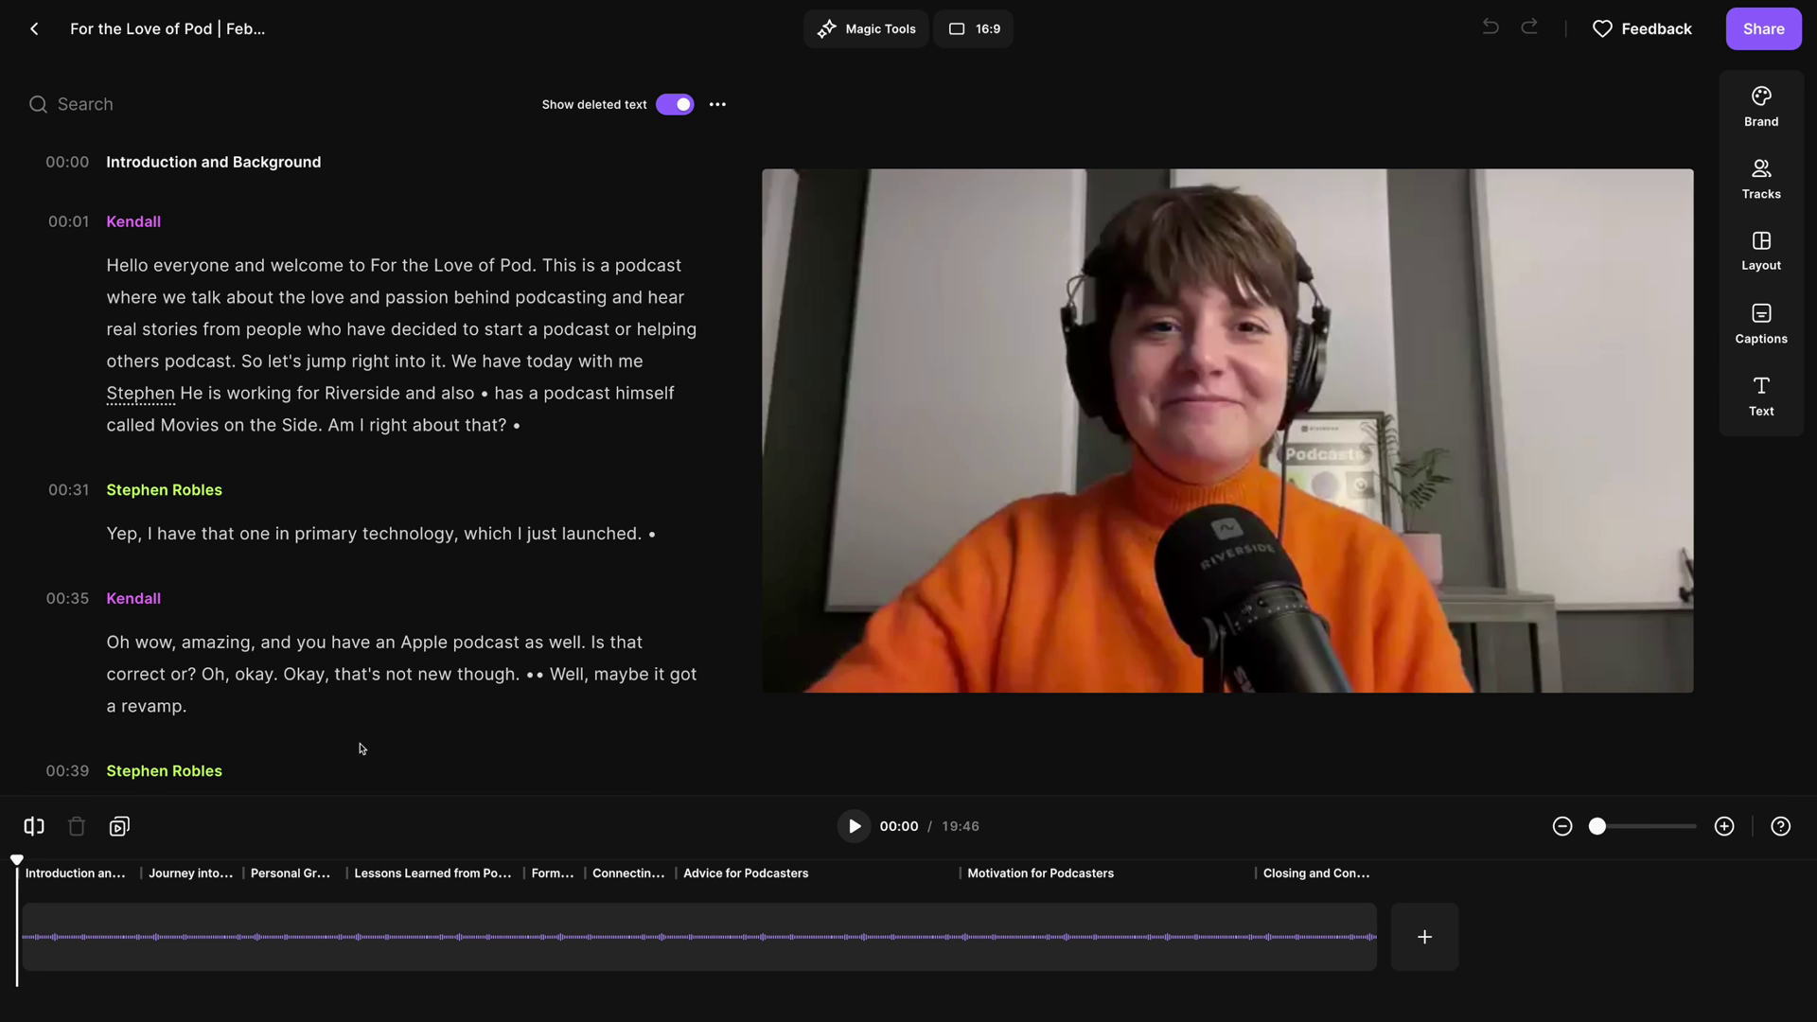
Step: Cut the transcript passage from 'has a podcast himself' to 'about that?' from the episode
{"action": "left_click", "coordinate": [54, 932]}
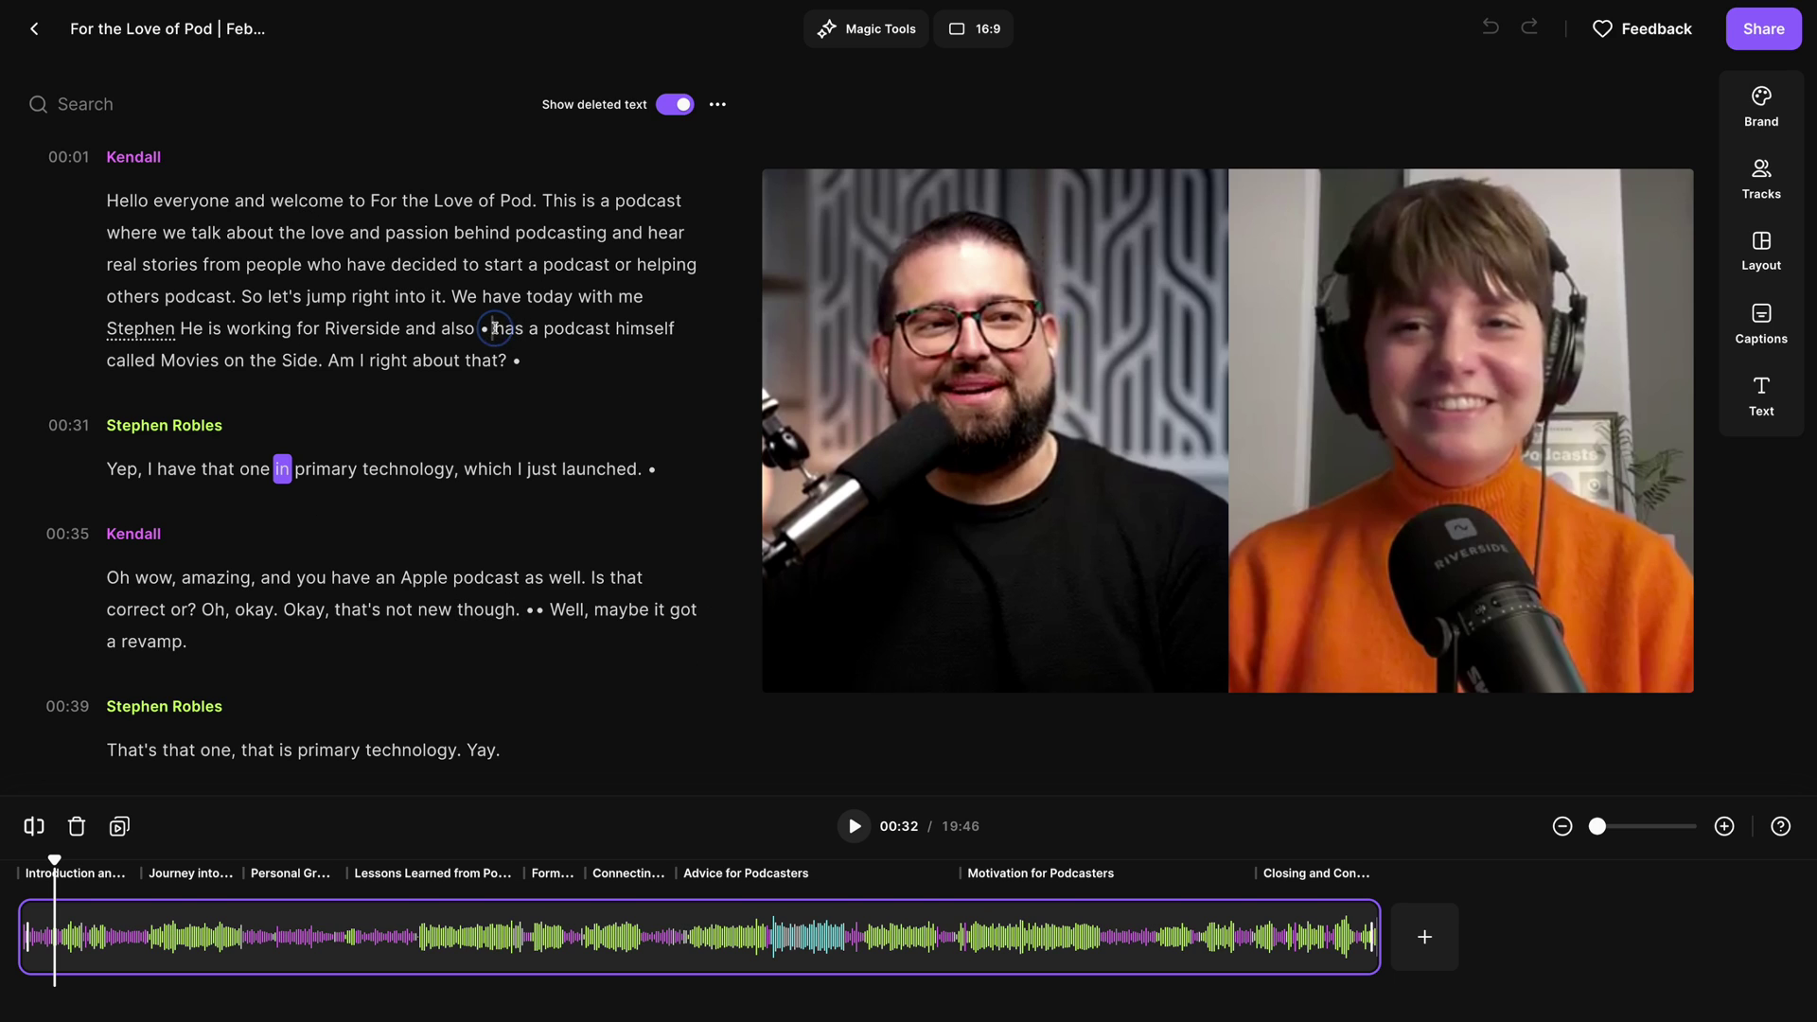
{"action": "left_click_drag", "start_coordinate": [526, 339], "coordinate": [507, 360]}
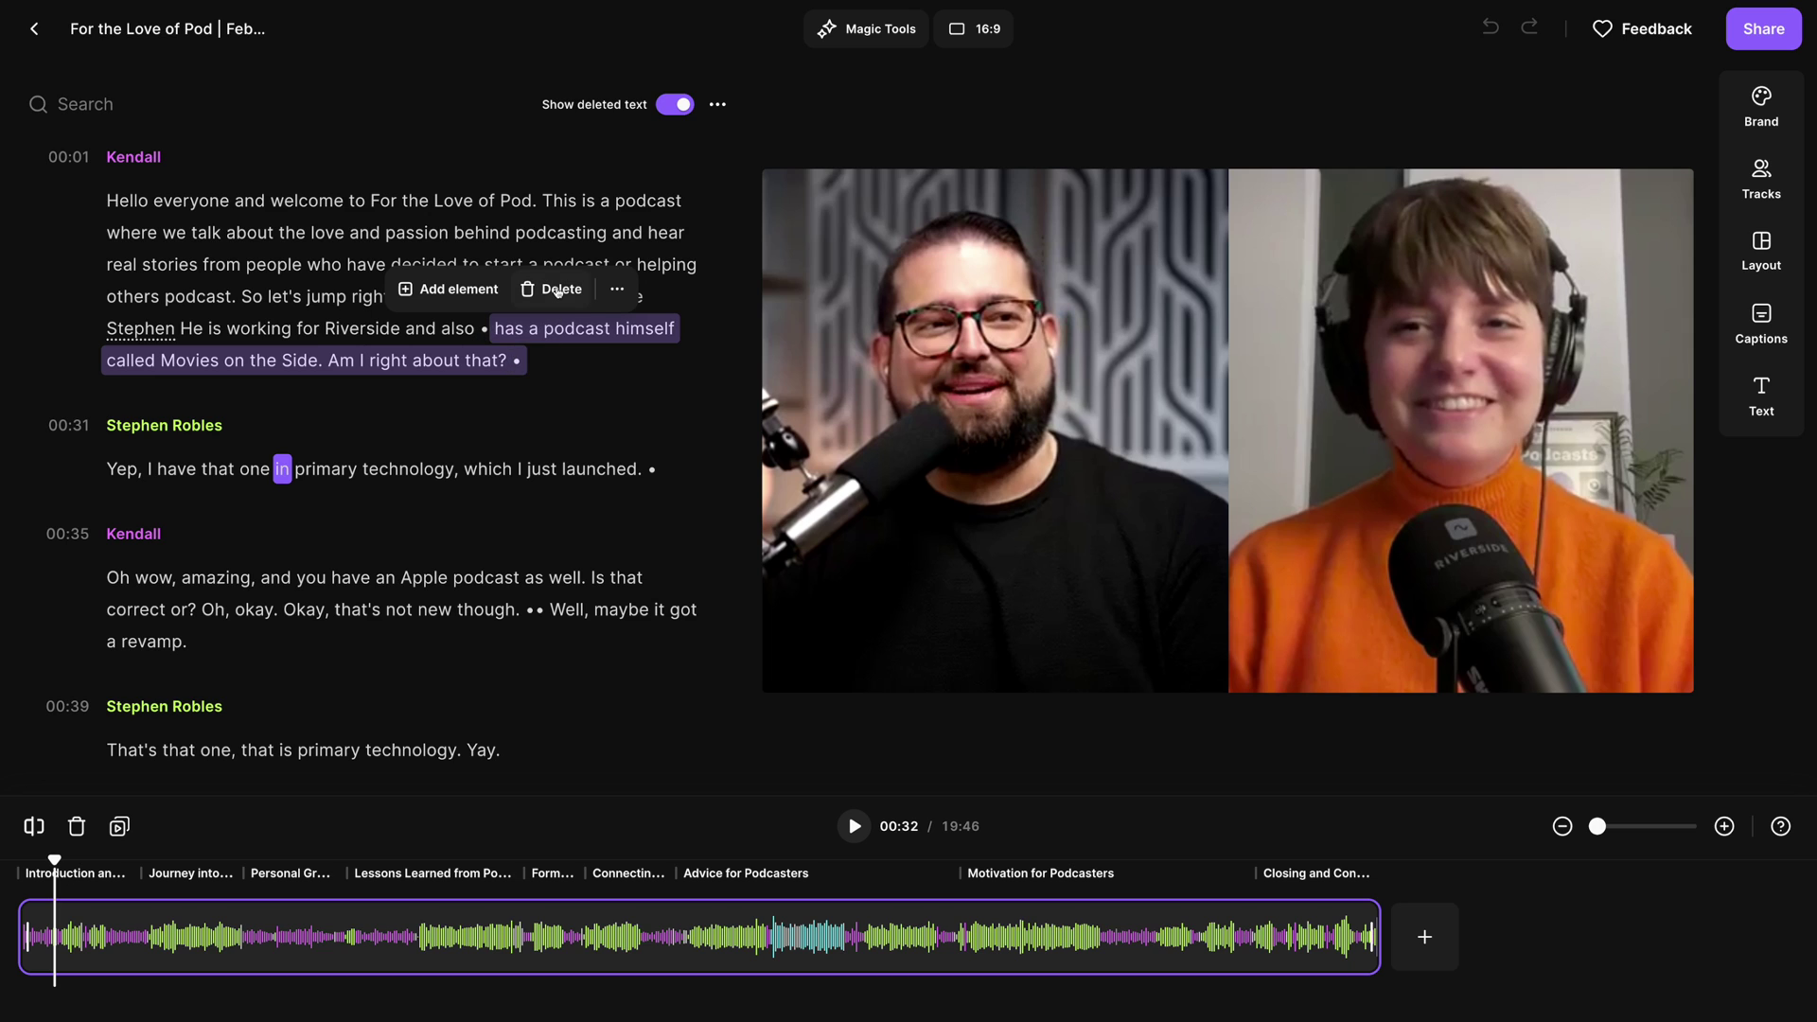
{"action": "left_click", "coordinate": [558, 290]}
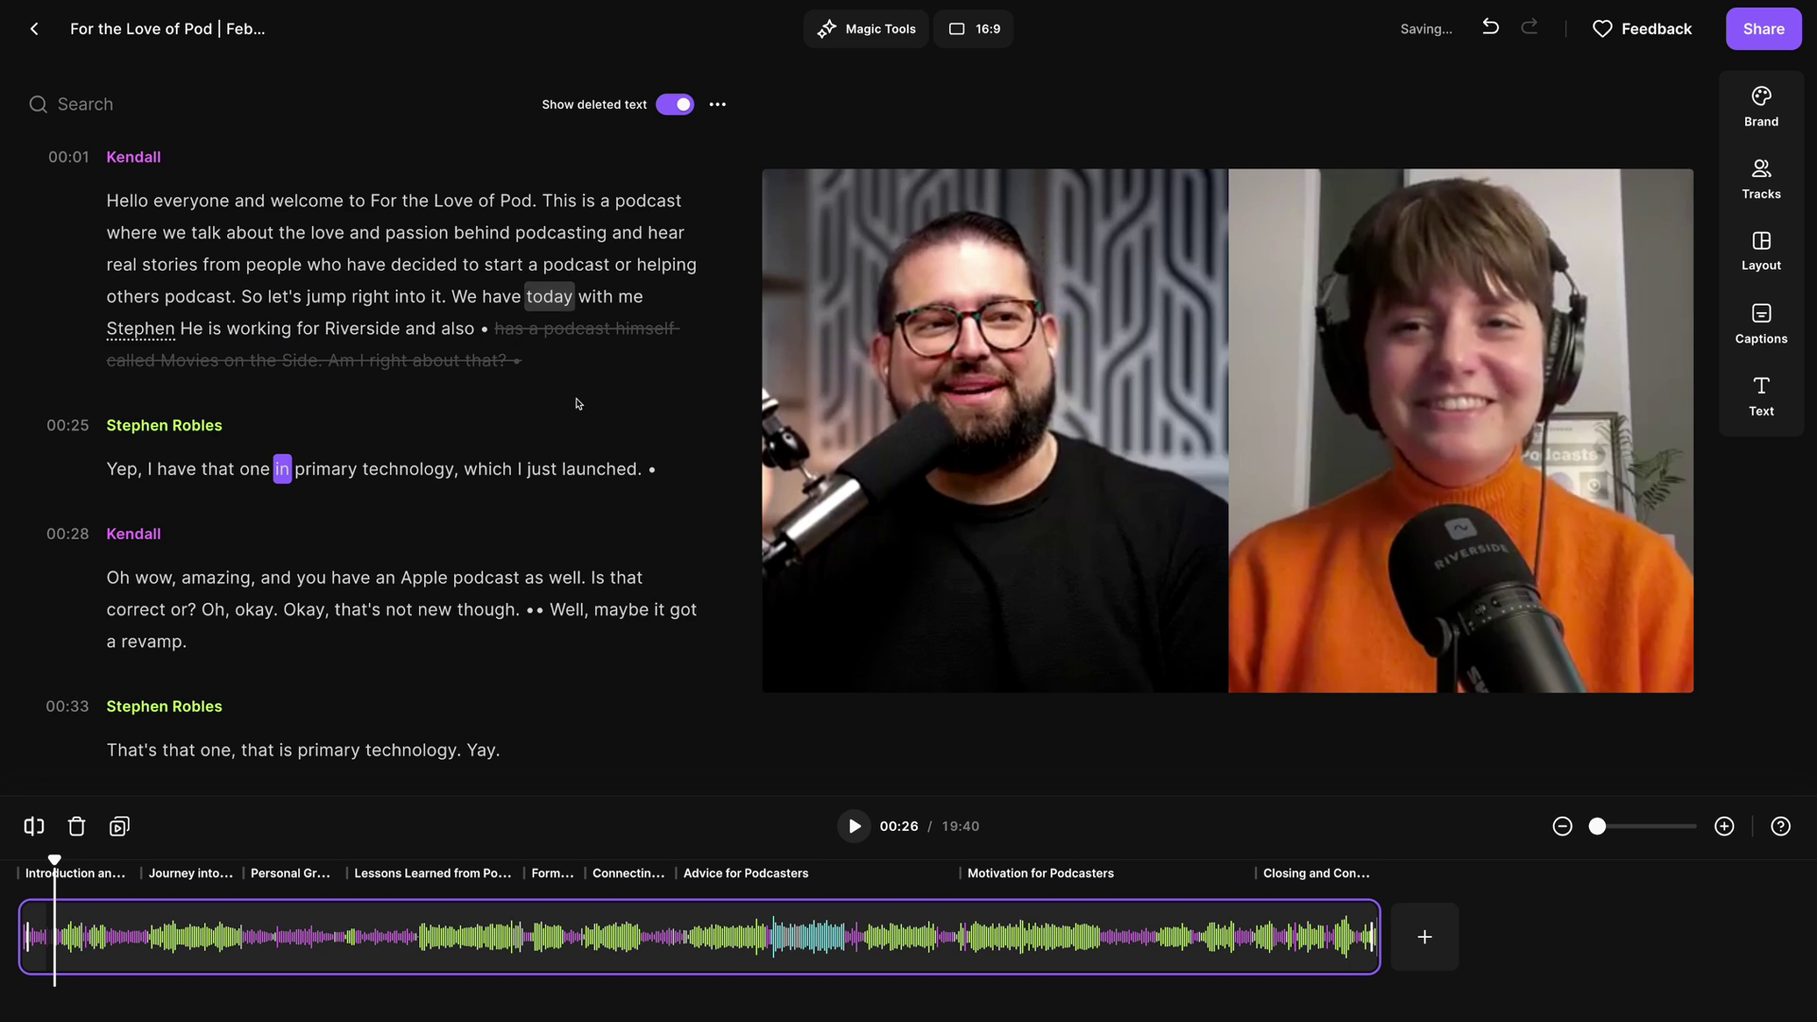
Step: Split the clip at 00:51, move the 'It did…' piece to 00:28, and open Set pace
{"action": "key", "text": "ctrl+equal"}
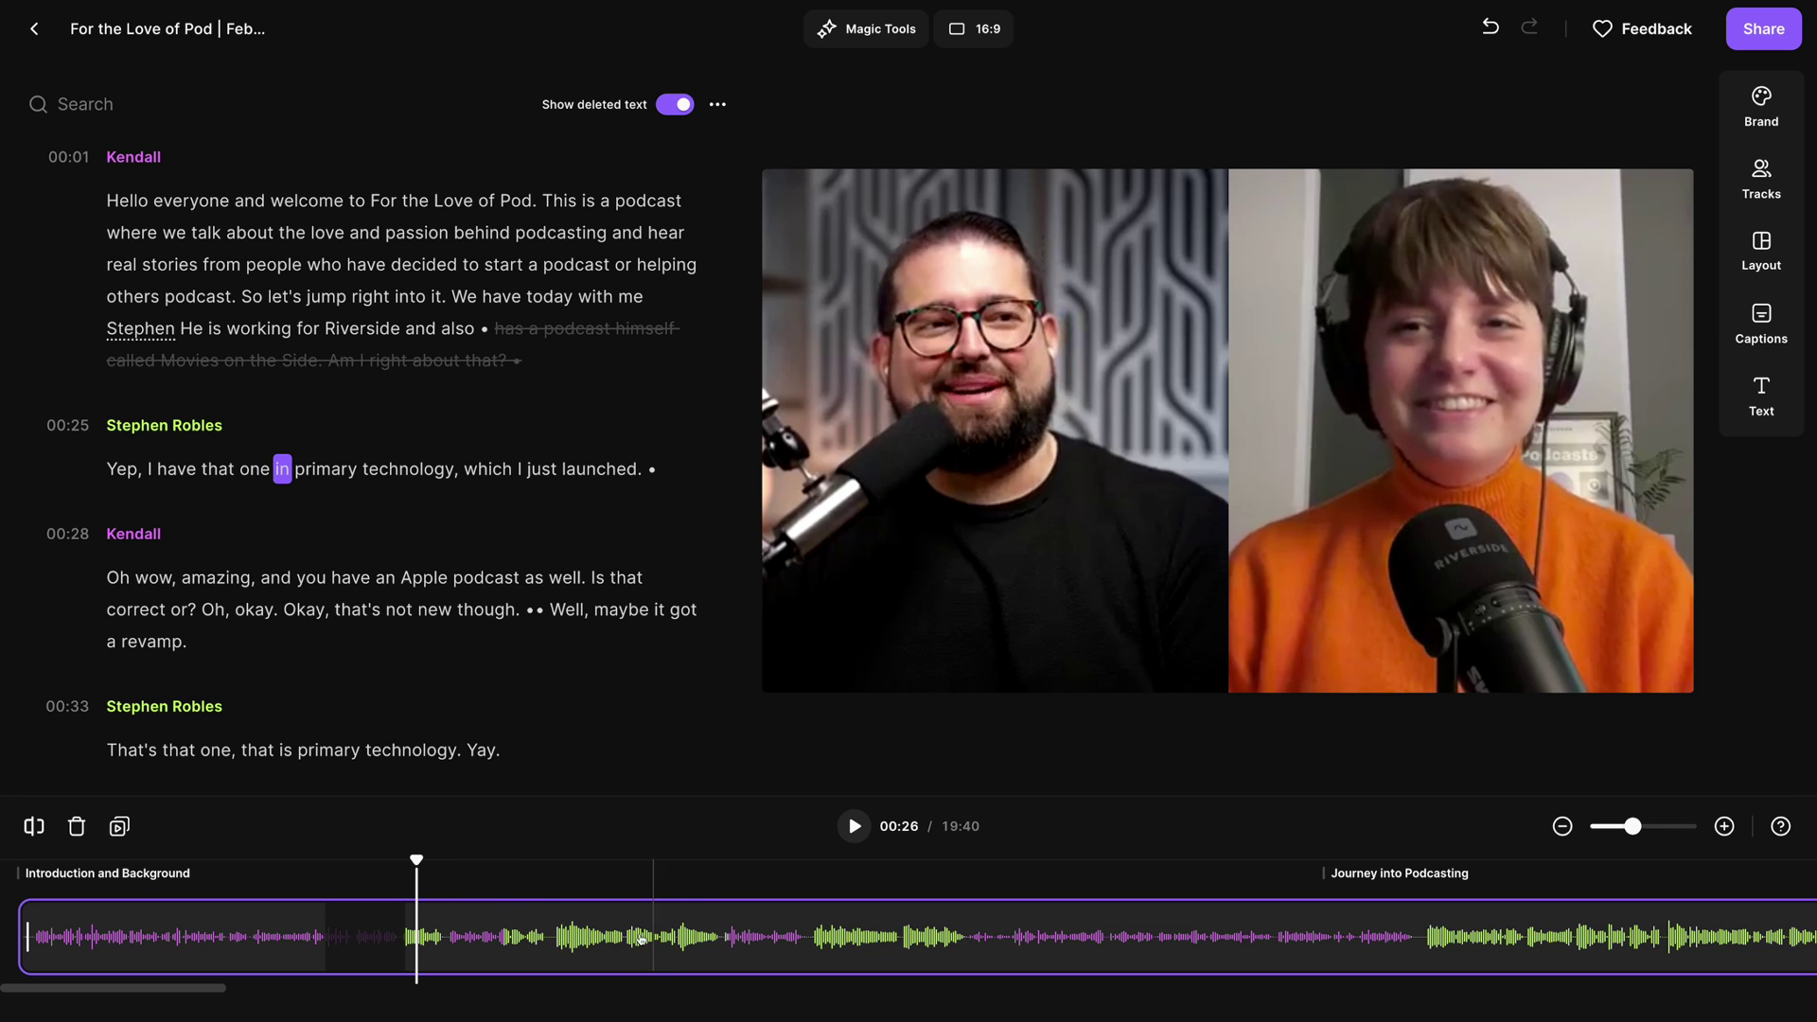
{"action": "left_click", "coordinate": [721, 937]}
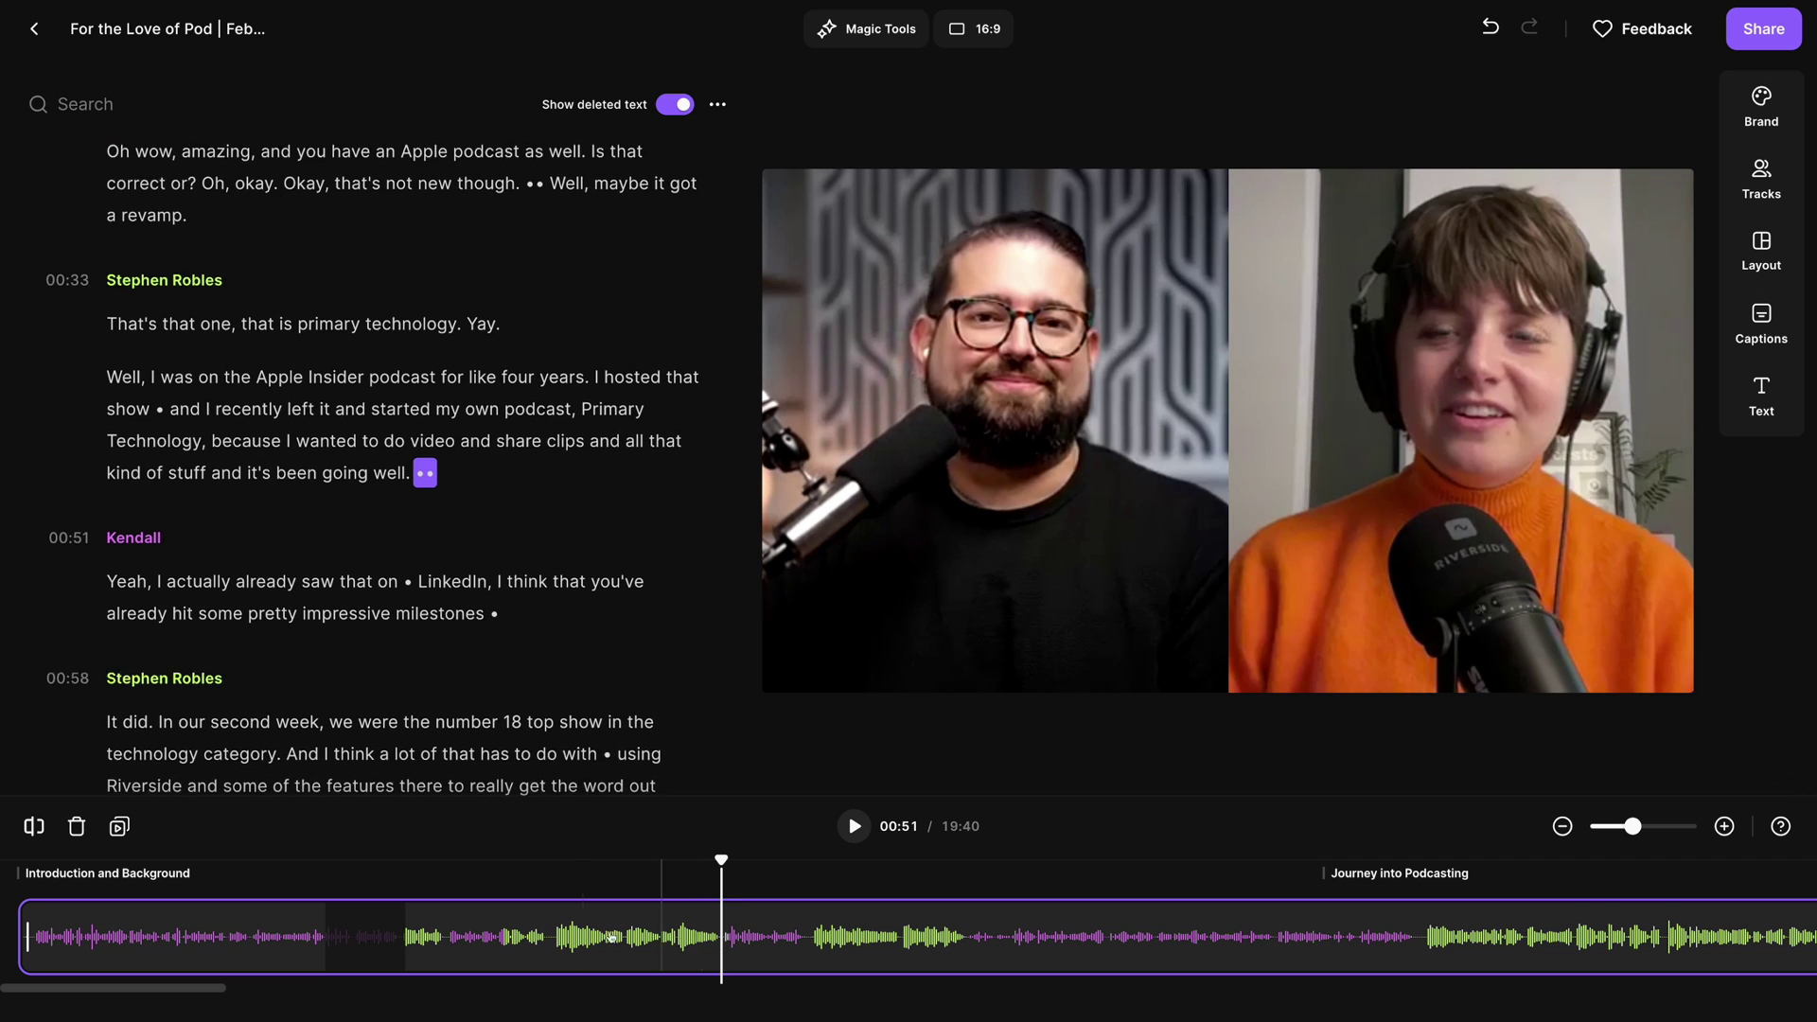
{"action": "left_click", "coordinate": [34, 826]}
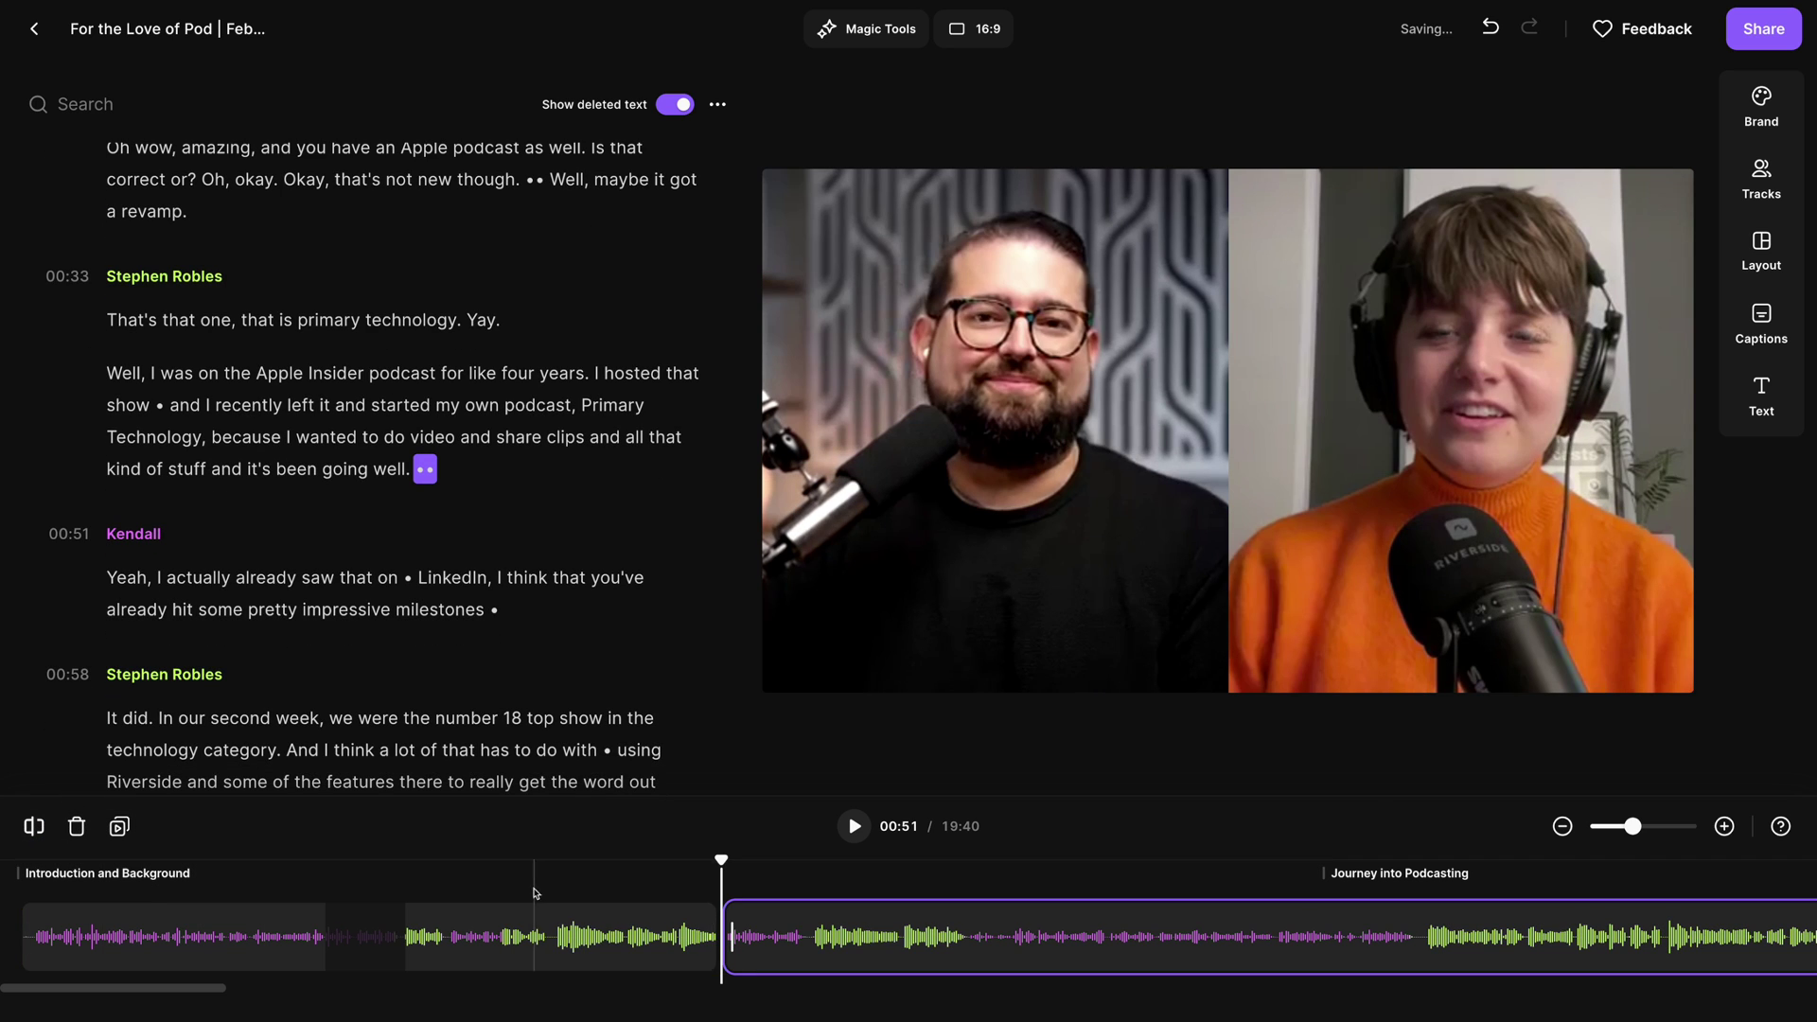
{"action": "left_click", "coordinate": [603, 937]}
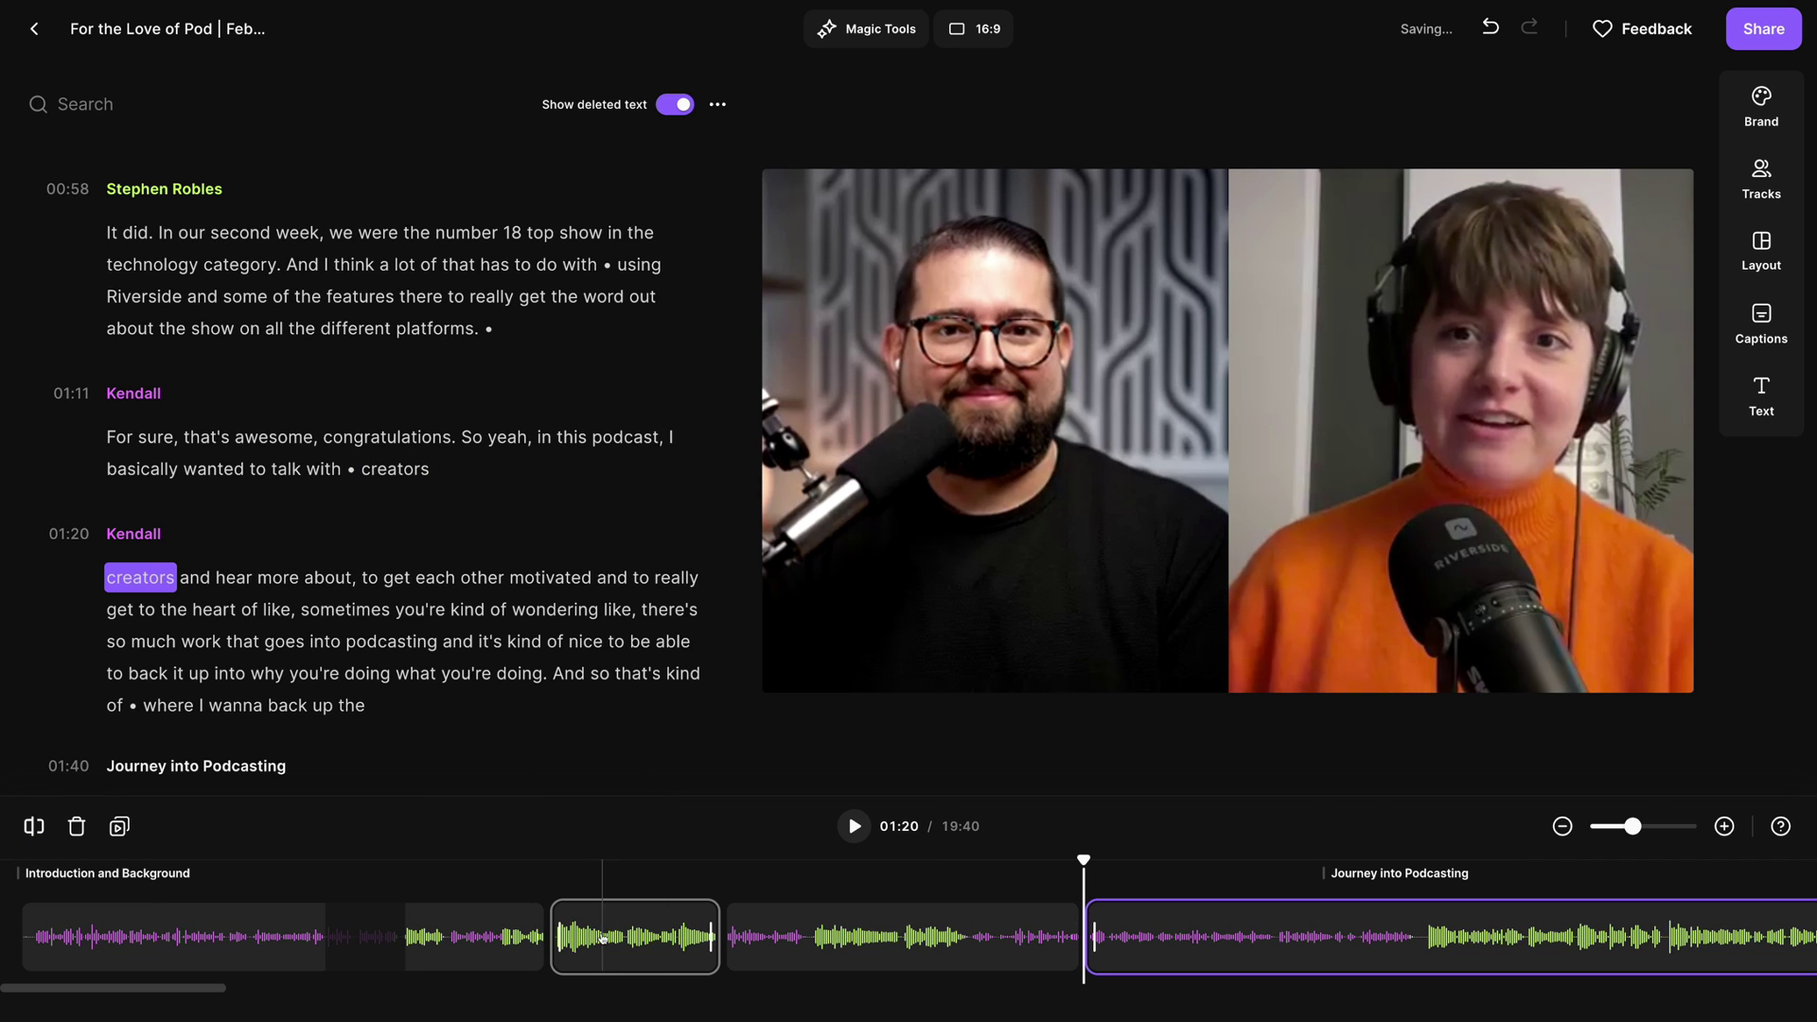
{"action": "left_click_drag", "start_coordinate": [602, 940], "coordinate": [920, 934]}
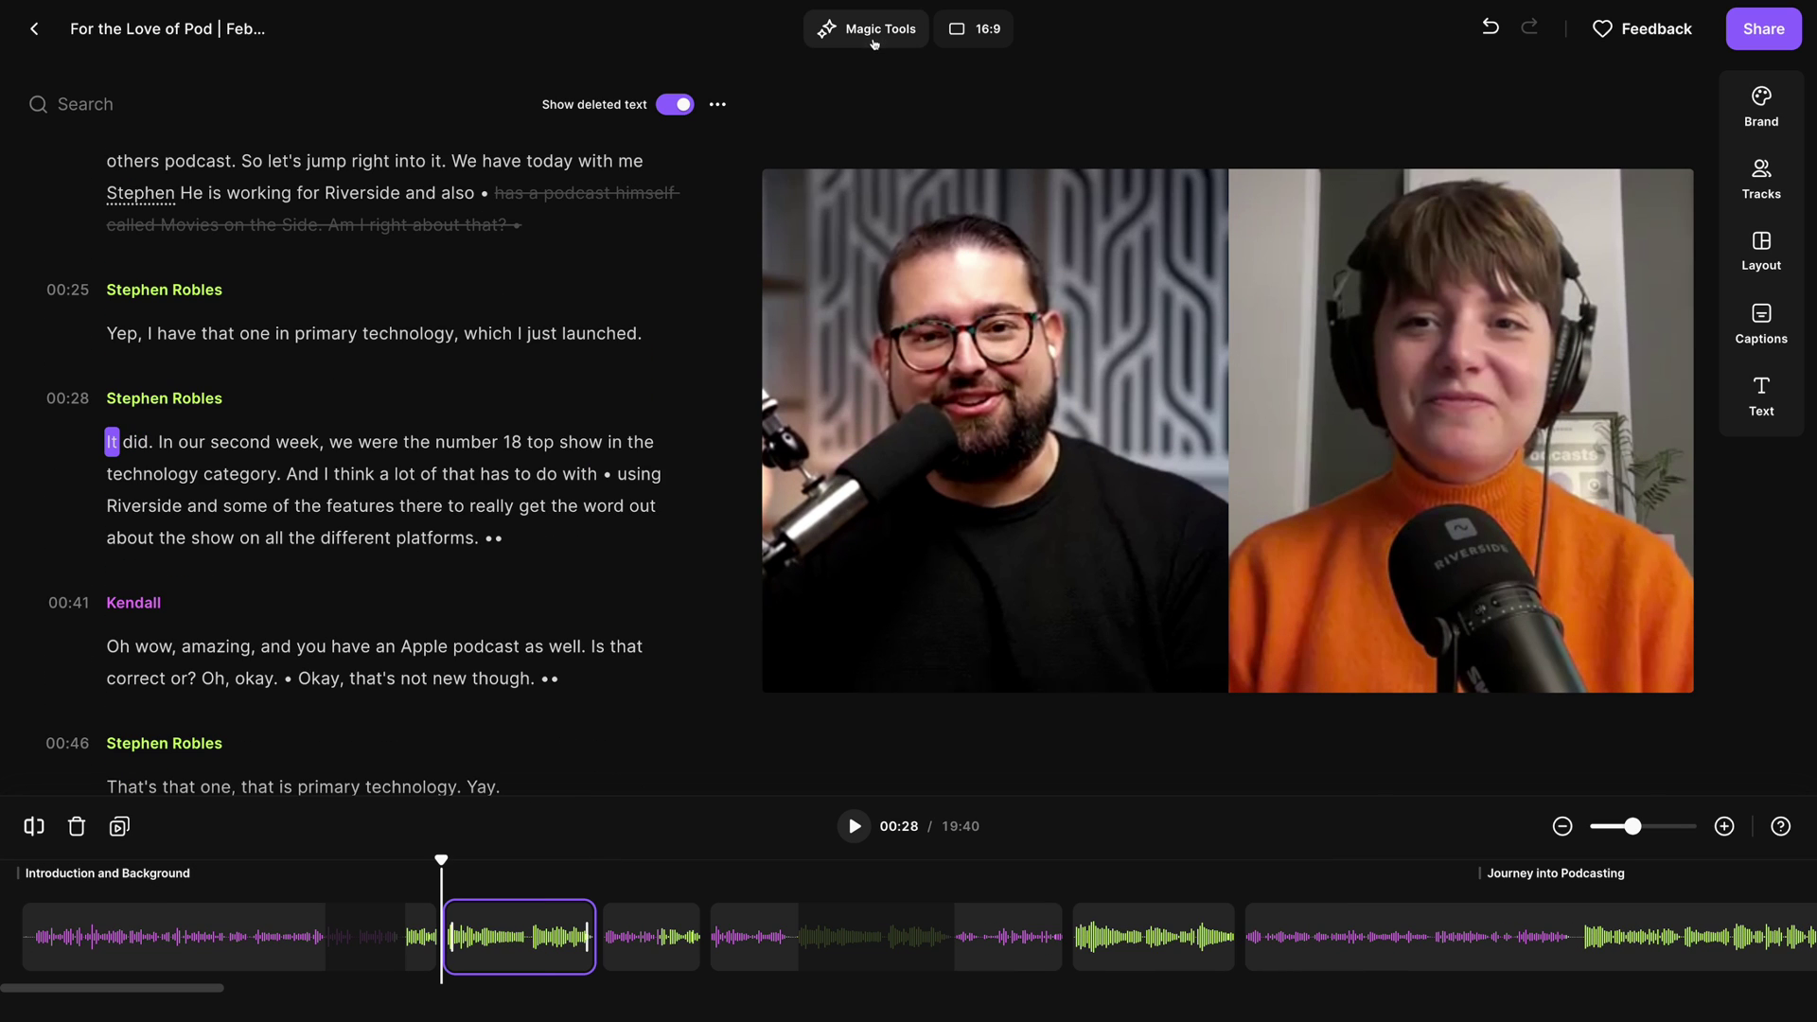
{"action": "left_click", "coordinate": [875, 43]}
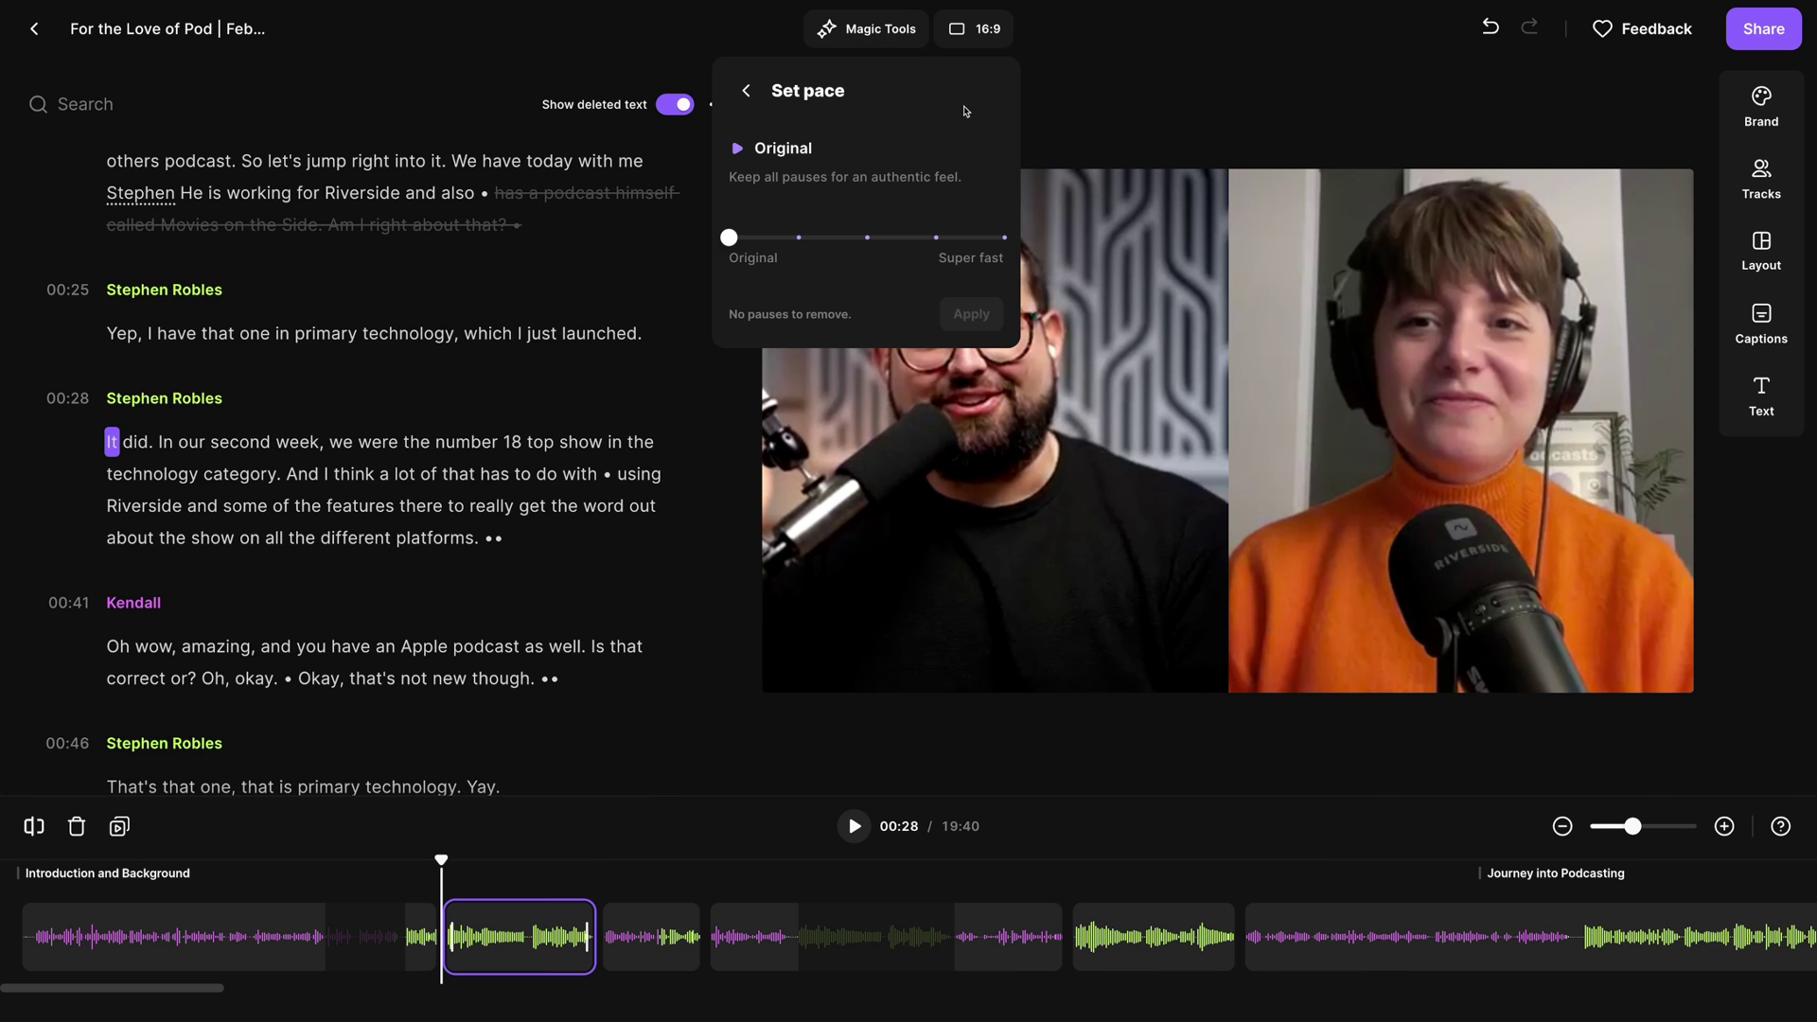
Step: Set the episode pace to Fast, removing 24 pauses
{"action": "left_click", "coordinate": [803, 238]}
{"action": "left_click", "coordinate": [856, 240]}
{"action": "left_click", "coordinate": [936, 238]}
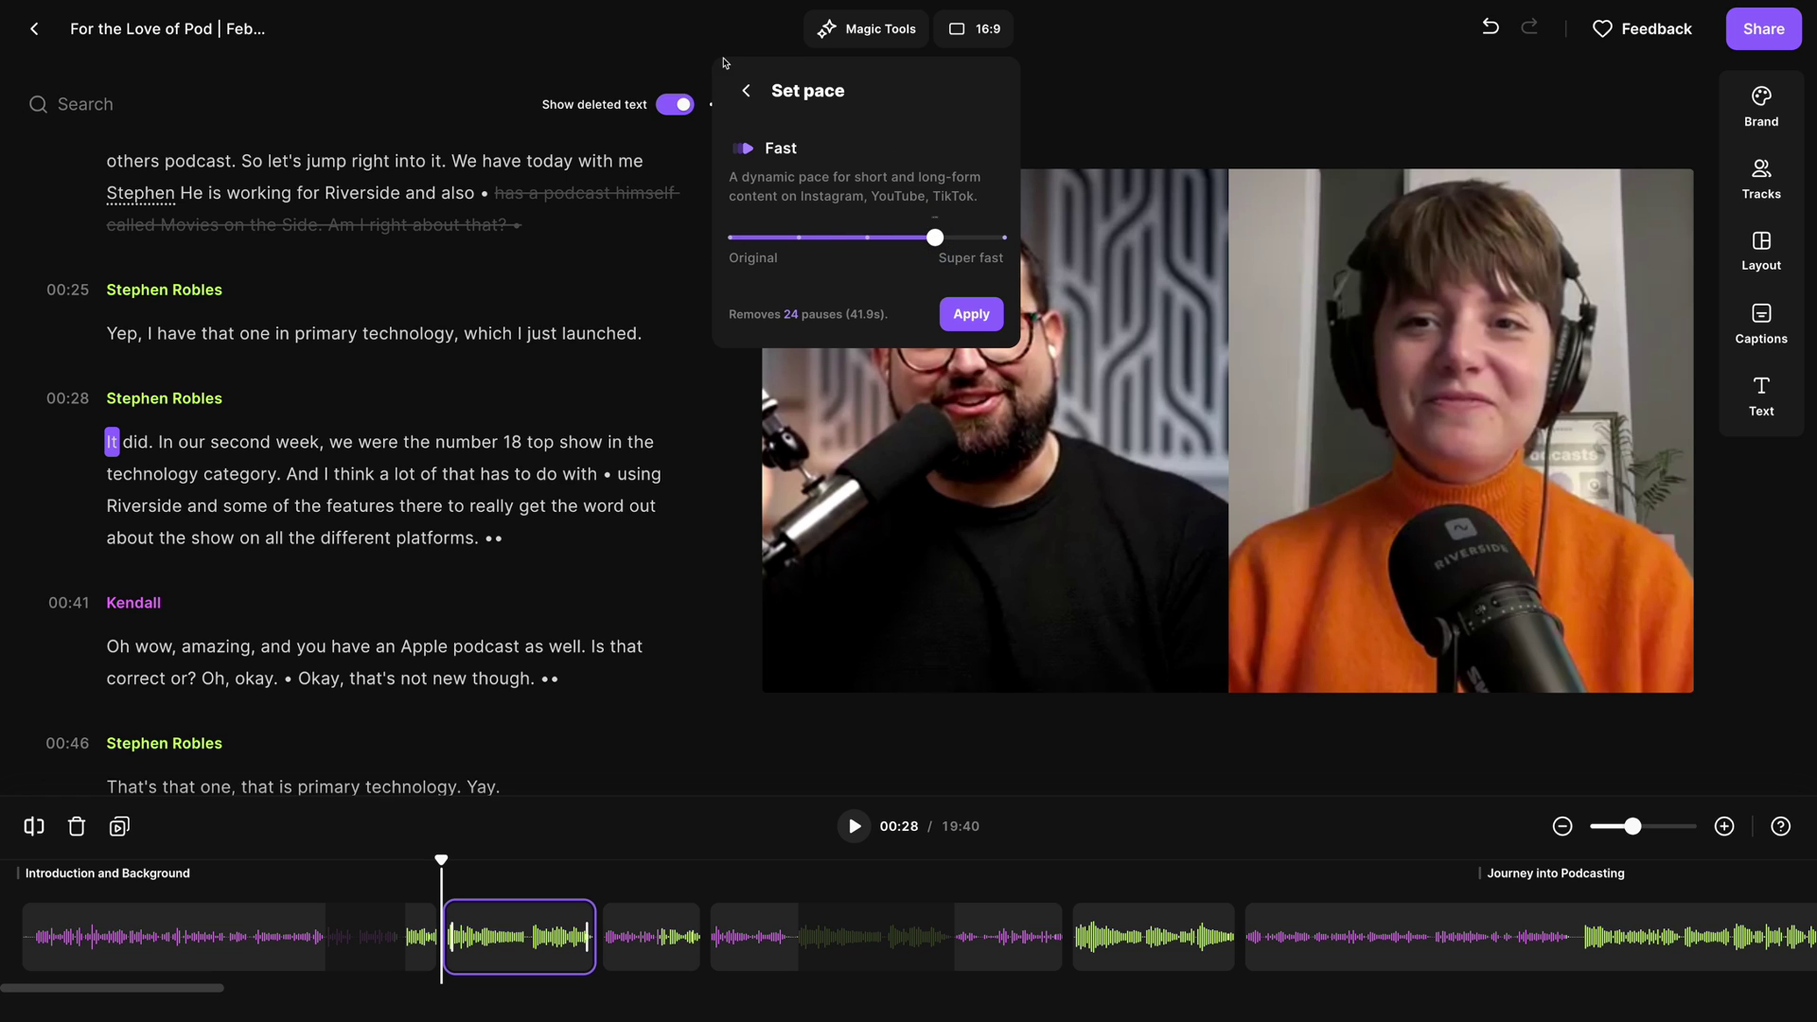
Step: Switch the video to vertical 9:16 and swap the order of the two speaker tracks
{"action": "left_click", "coordinate": [978, 35]}
{"action": "left_click", "coordinate": [1728, 122]}
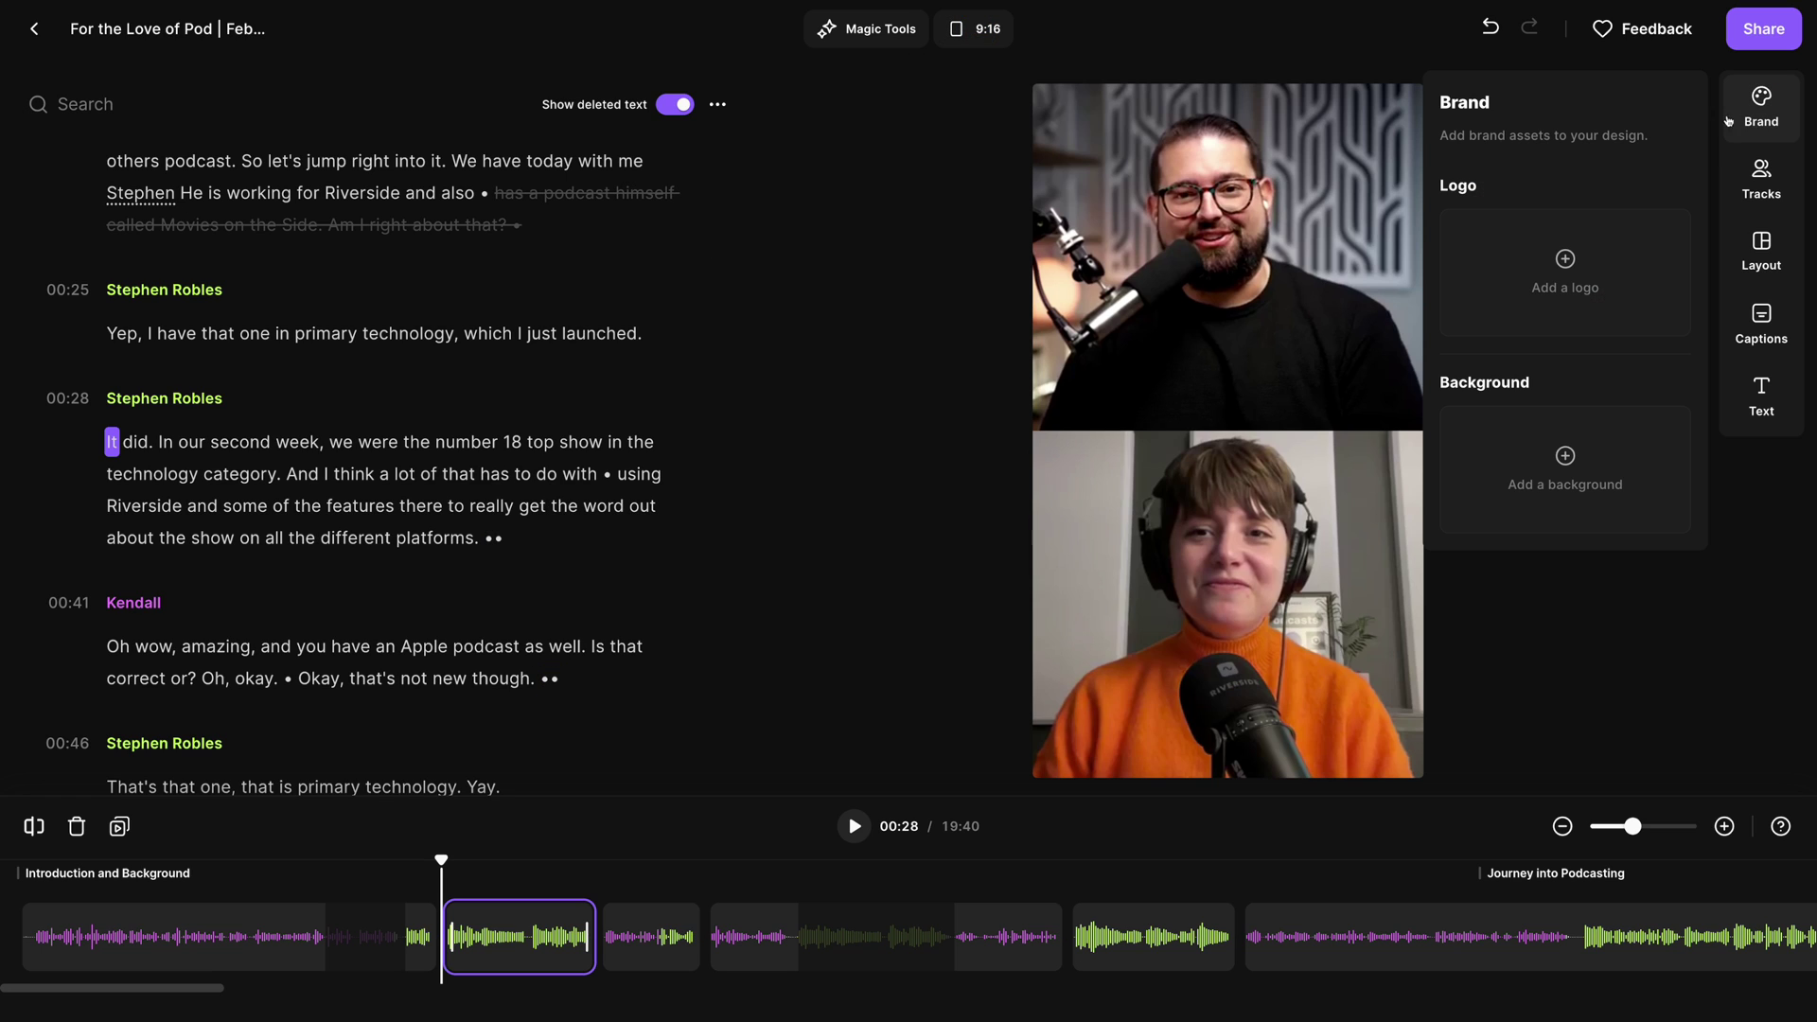
{"action": "left_click", "coordinate": [1746, 194]}
{"action": "left_click_drag", "start_coordinate": [1458, 206], "coordinate": [1458, 268]}
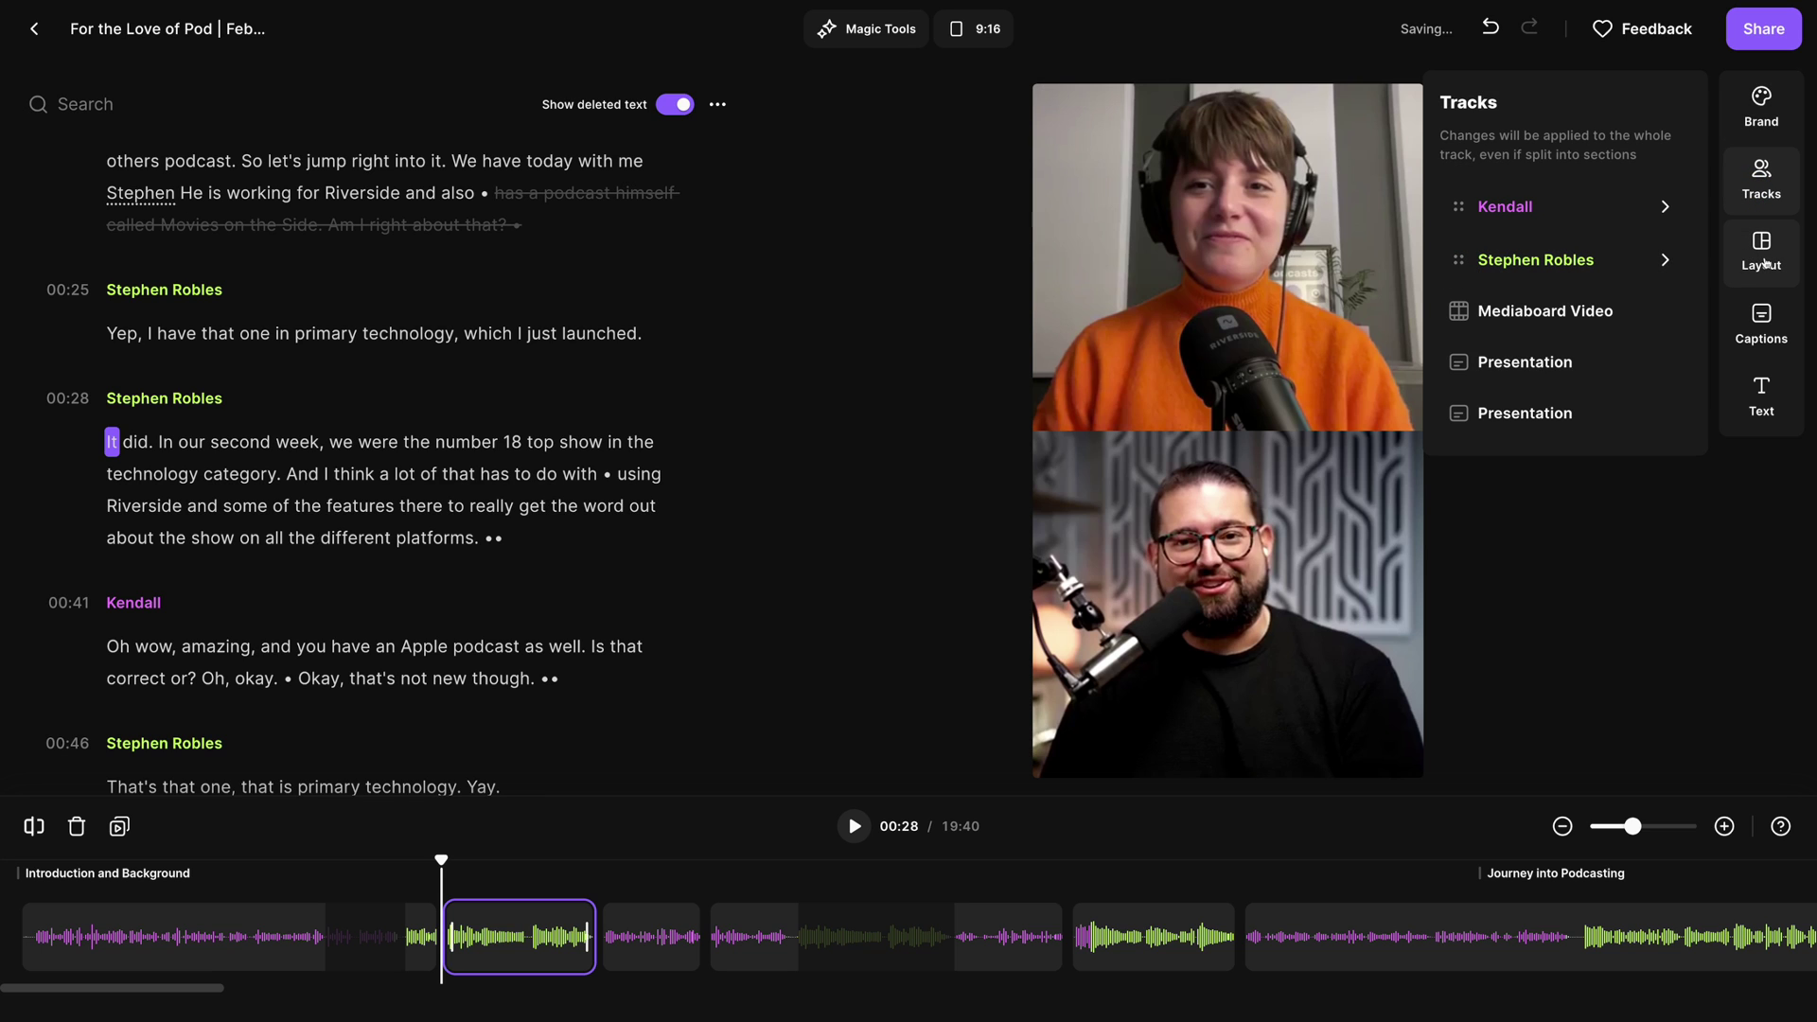
Step: Change the video layout to Picture in picture
{"action": "left_click", "coordinate": [1763, 252]}
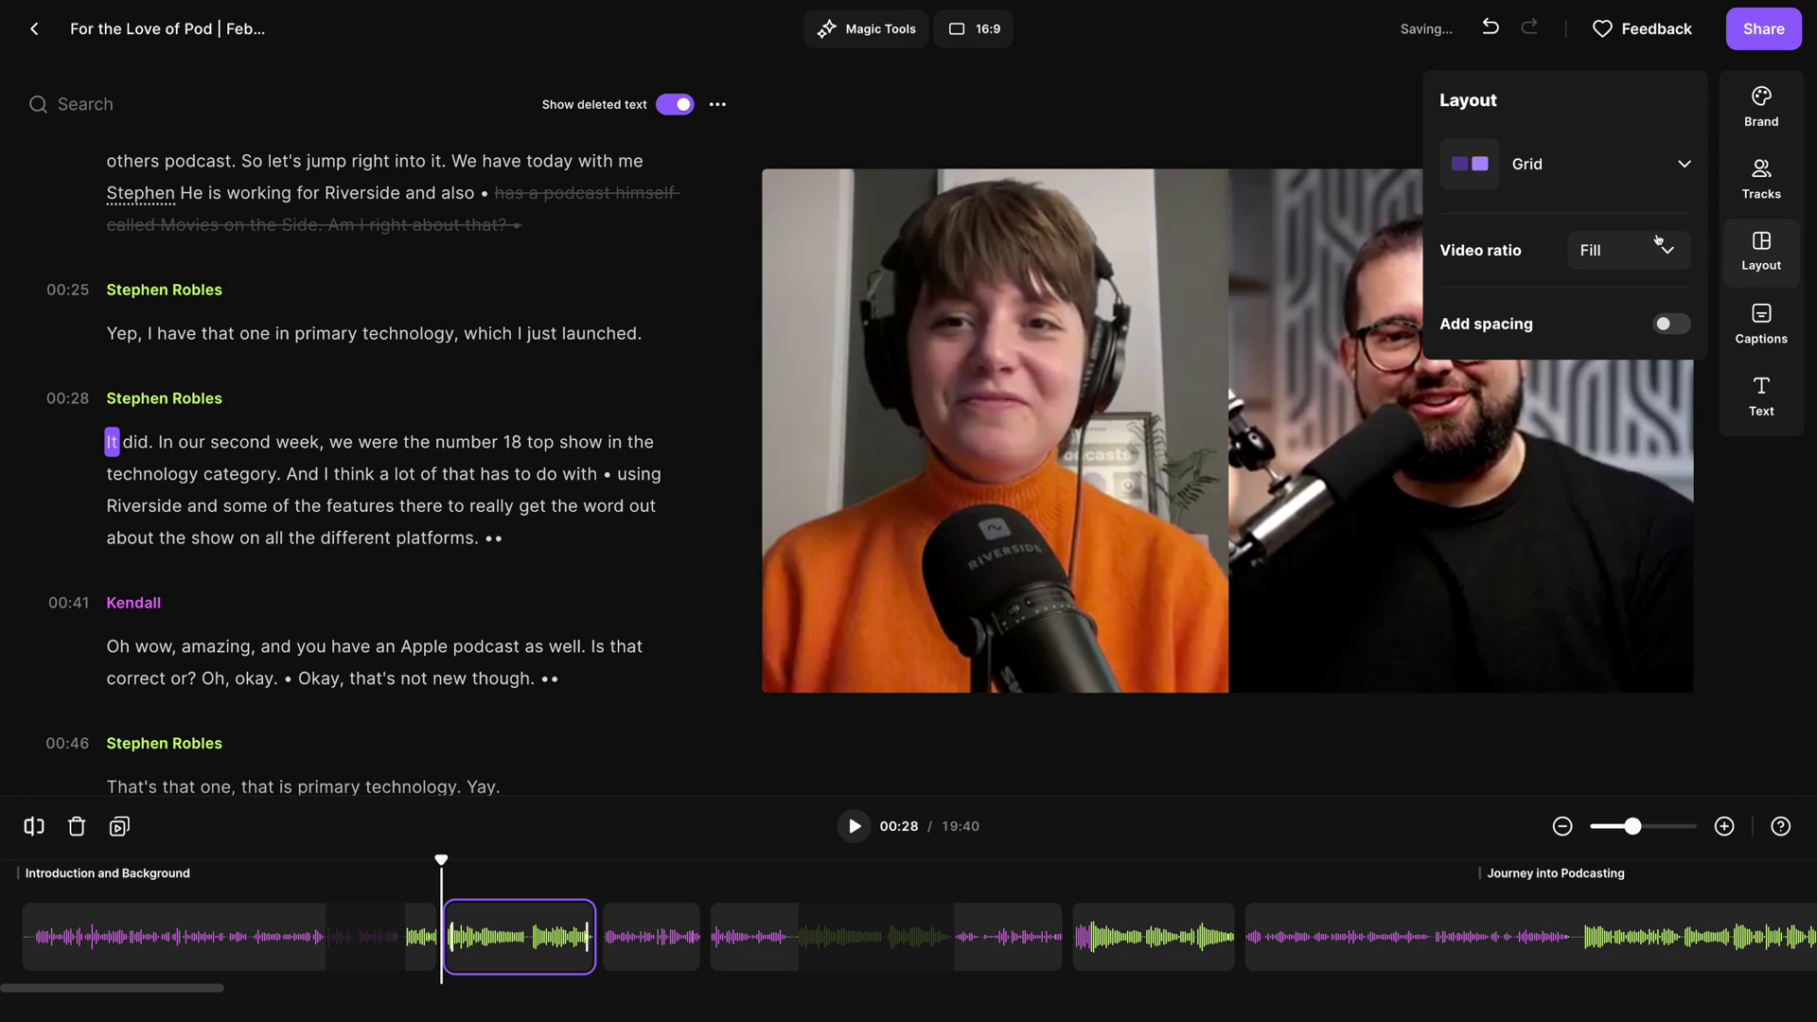
{"action": "left_click", "coordinate": [1618, 159]}
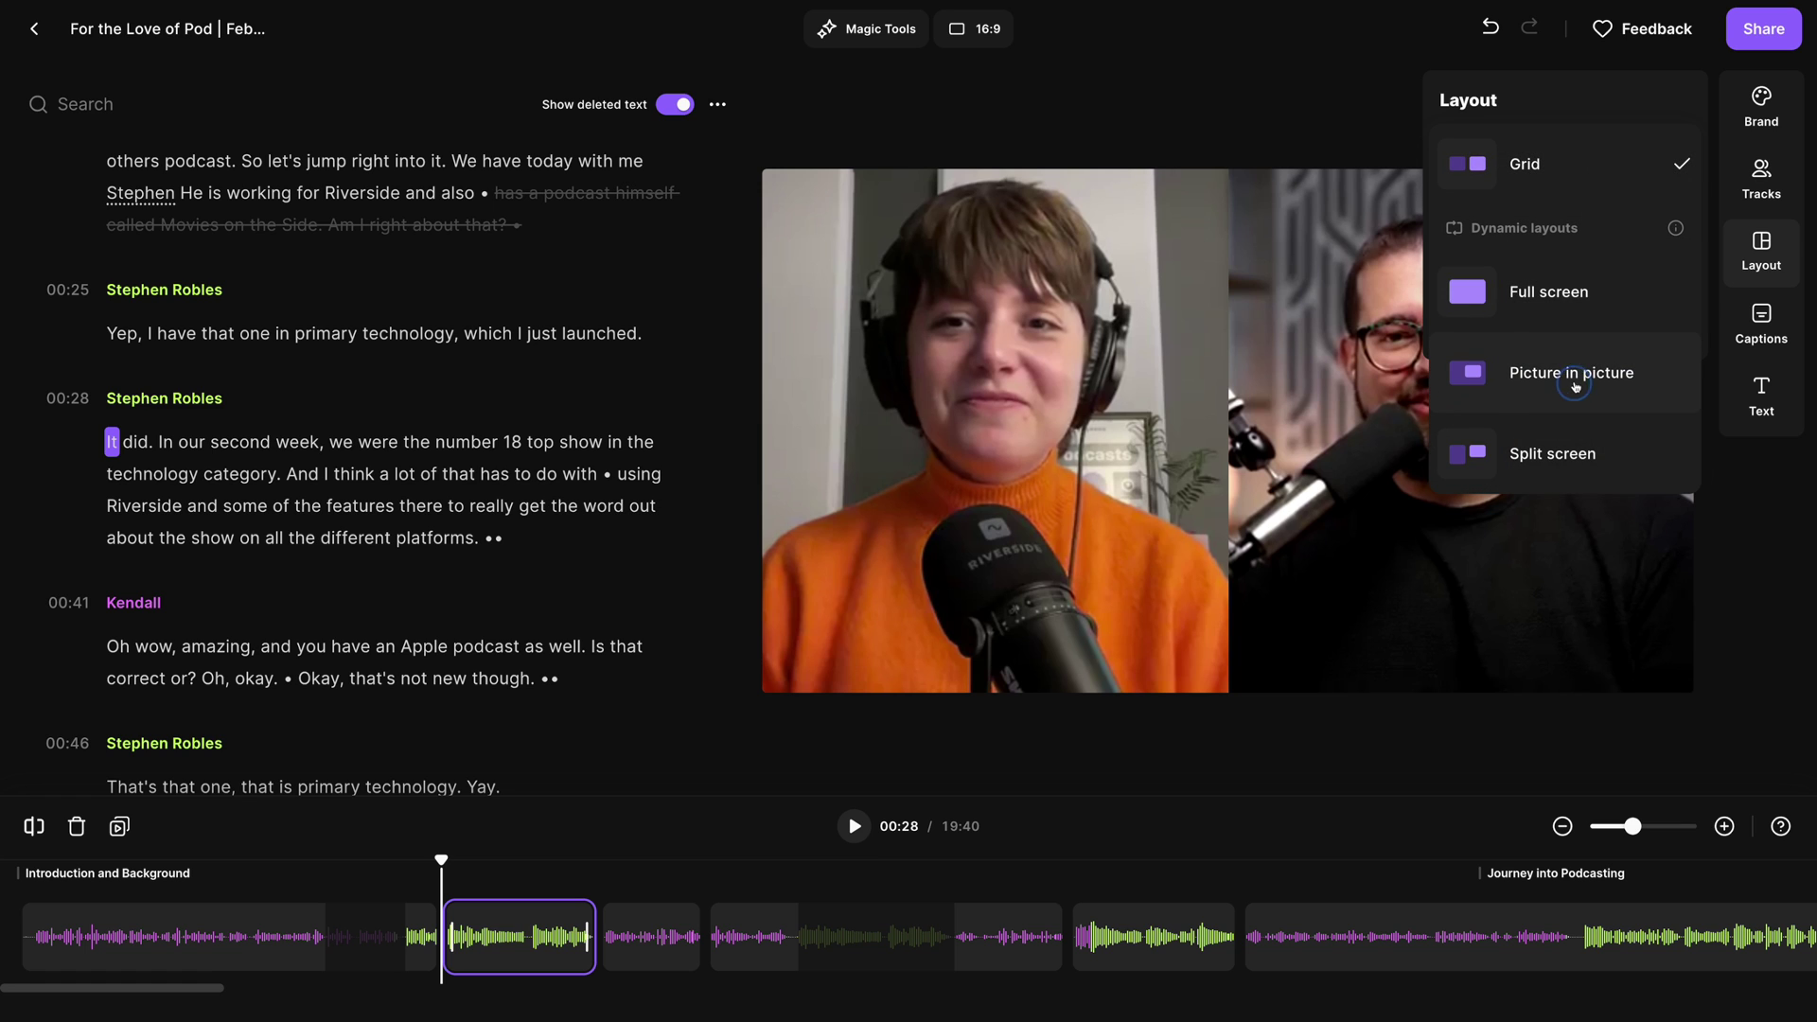
{"action": "left_click", "coordinate": [1575, 379]}
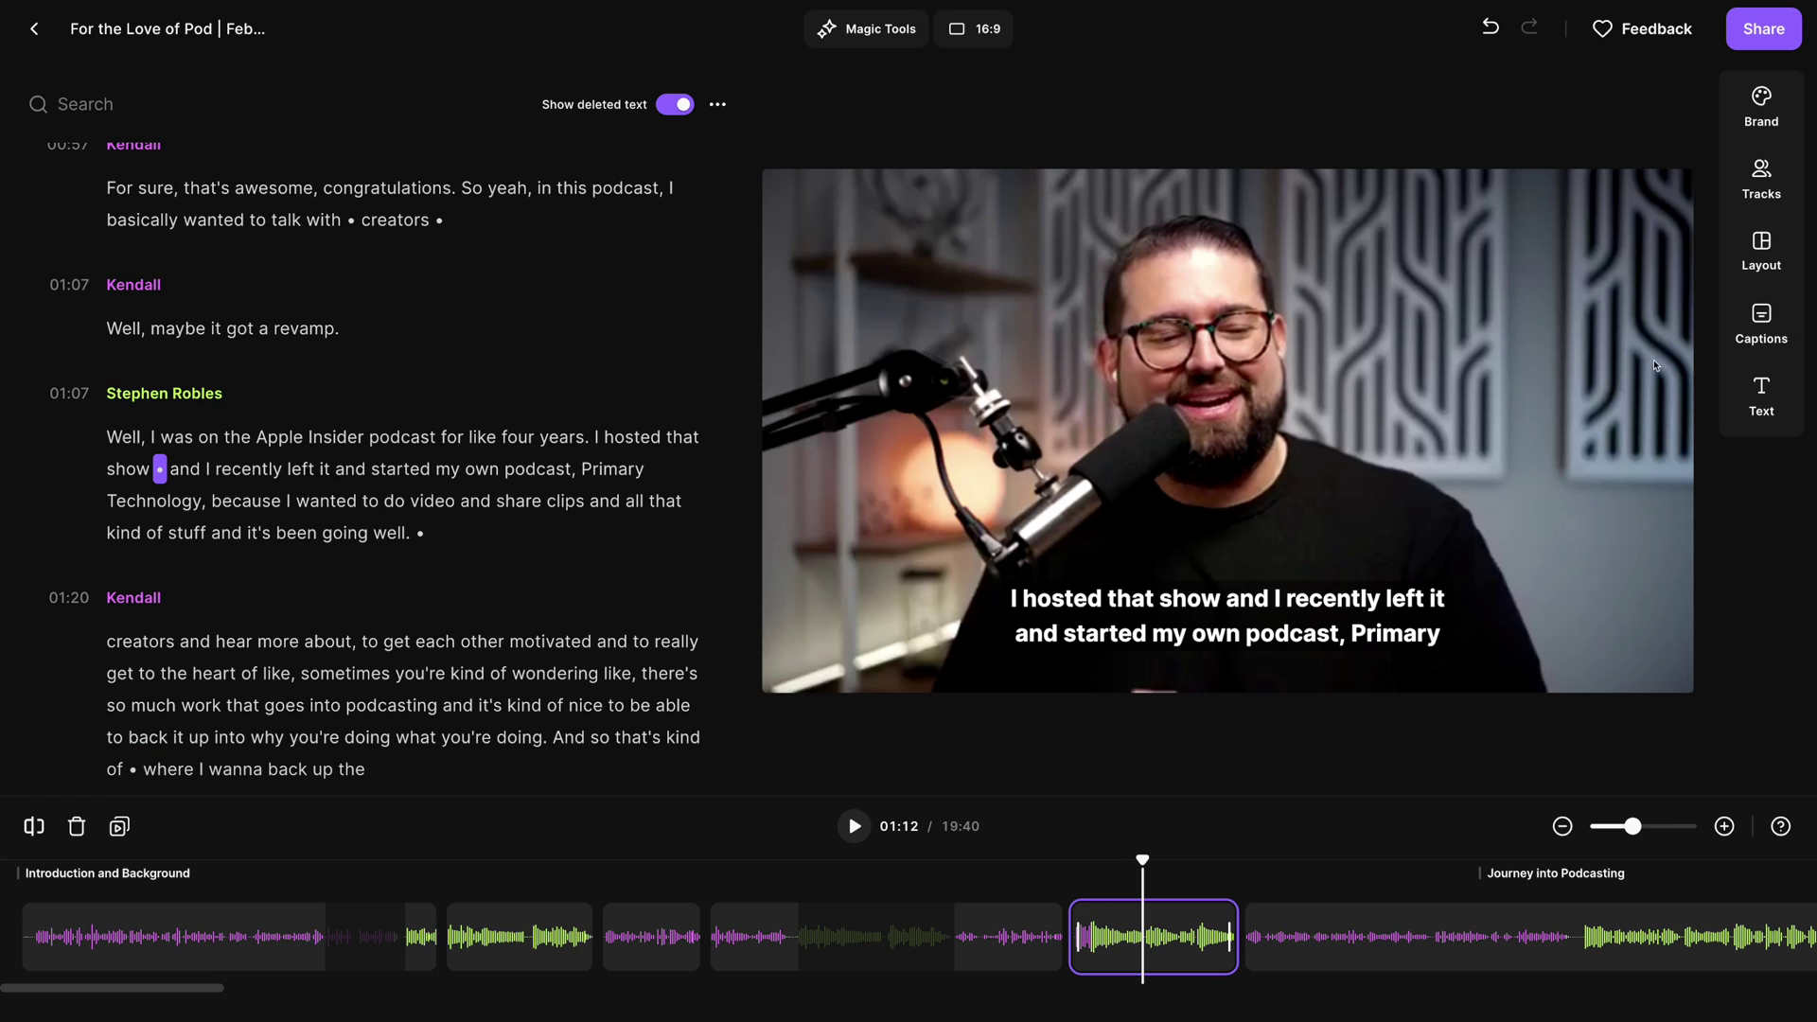
Step: Make the caption highlight colour green and preview the captions
{"action": "left_click", "coordinate": [1763, 322]}
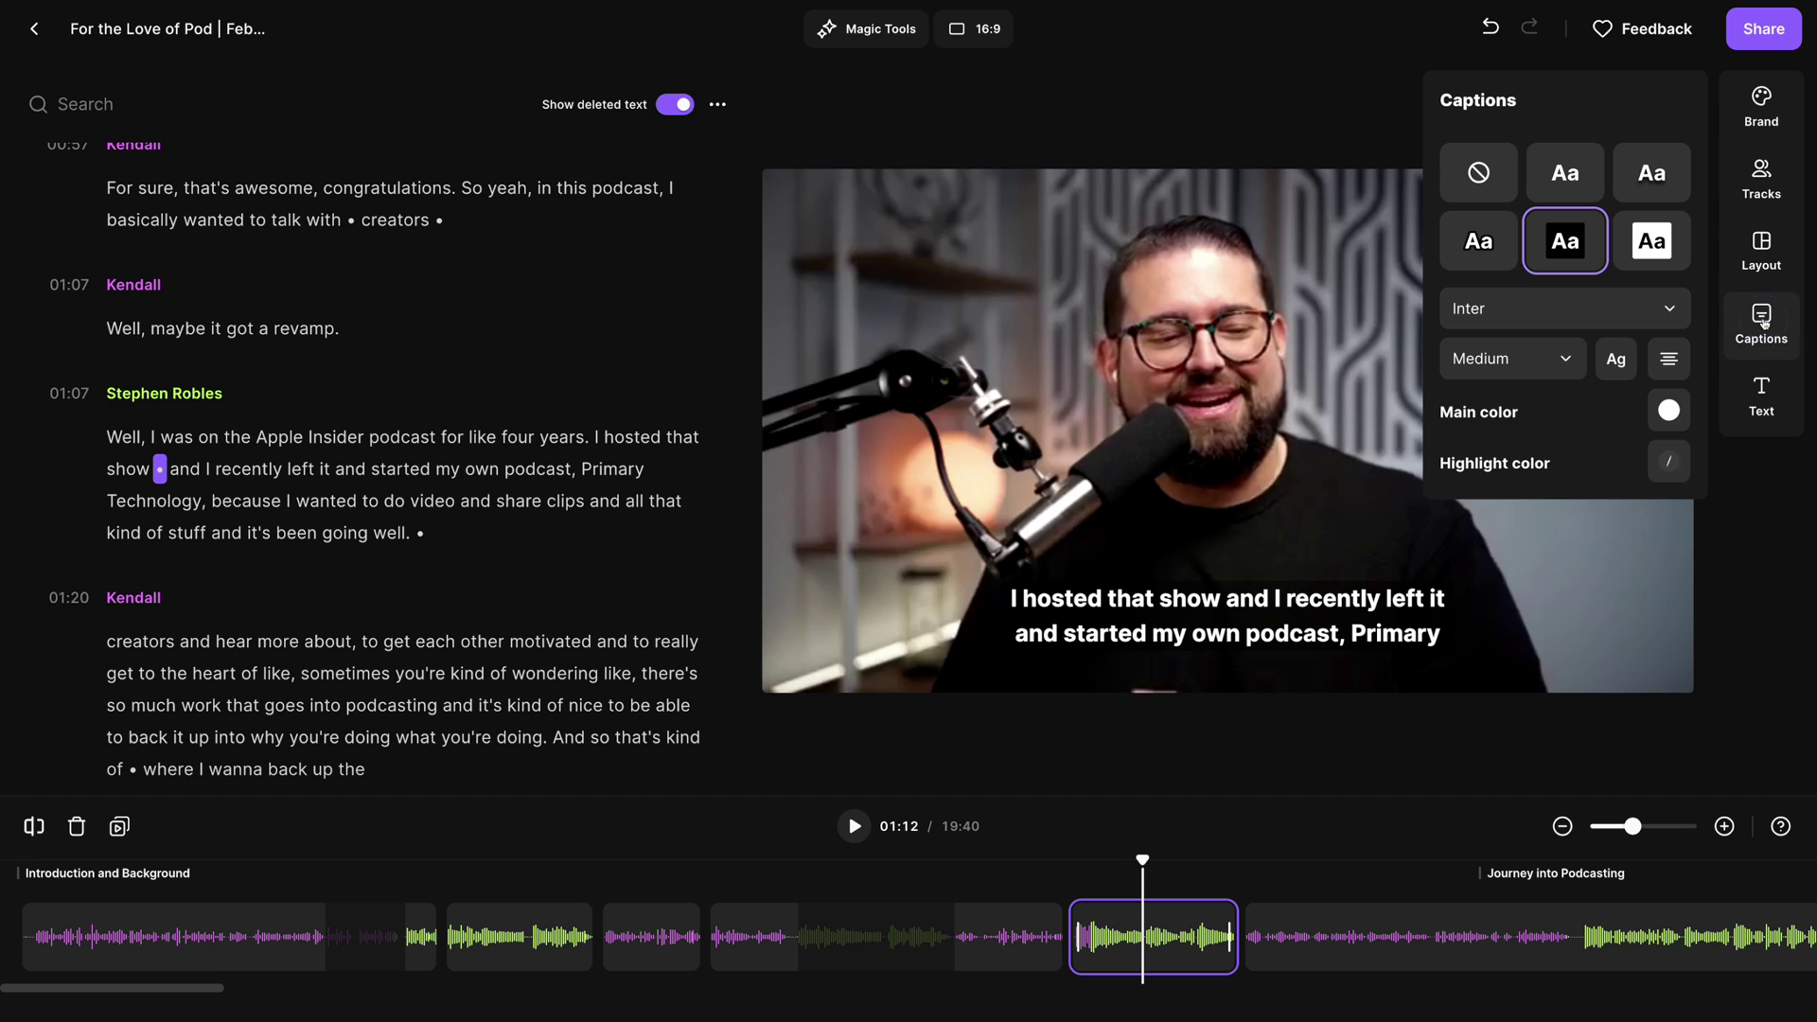
{"action": "left_click", "coordinate": [1669, 463]}
{"action": "left_click", "coordinate": [1632, 548]}
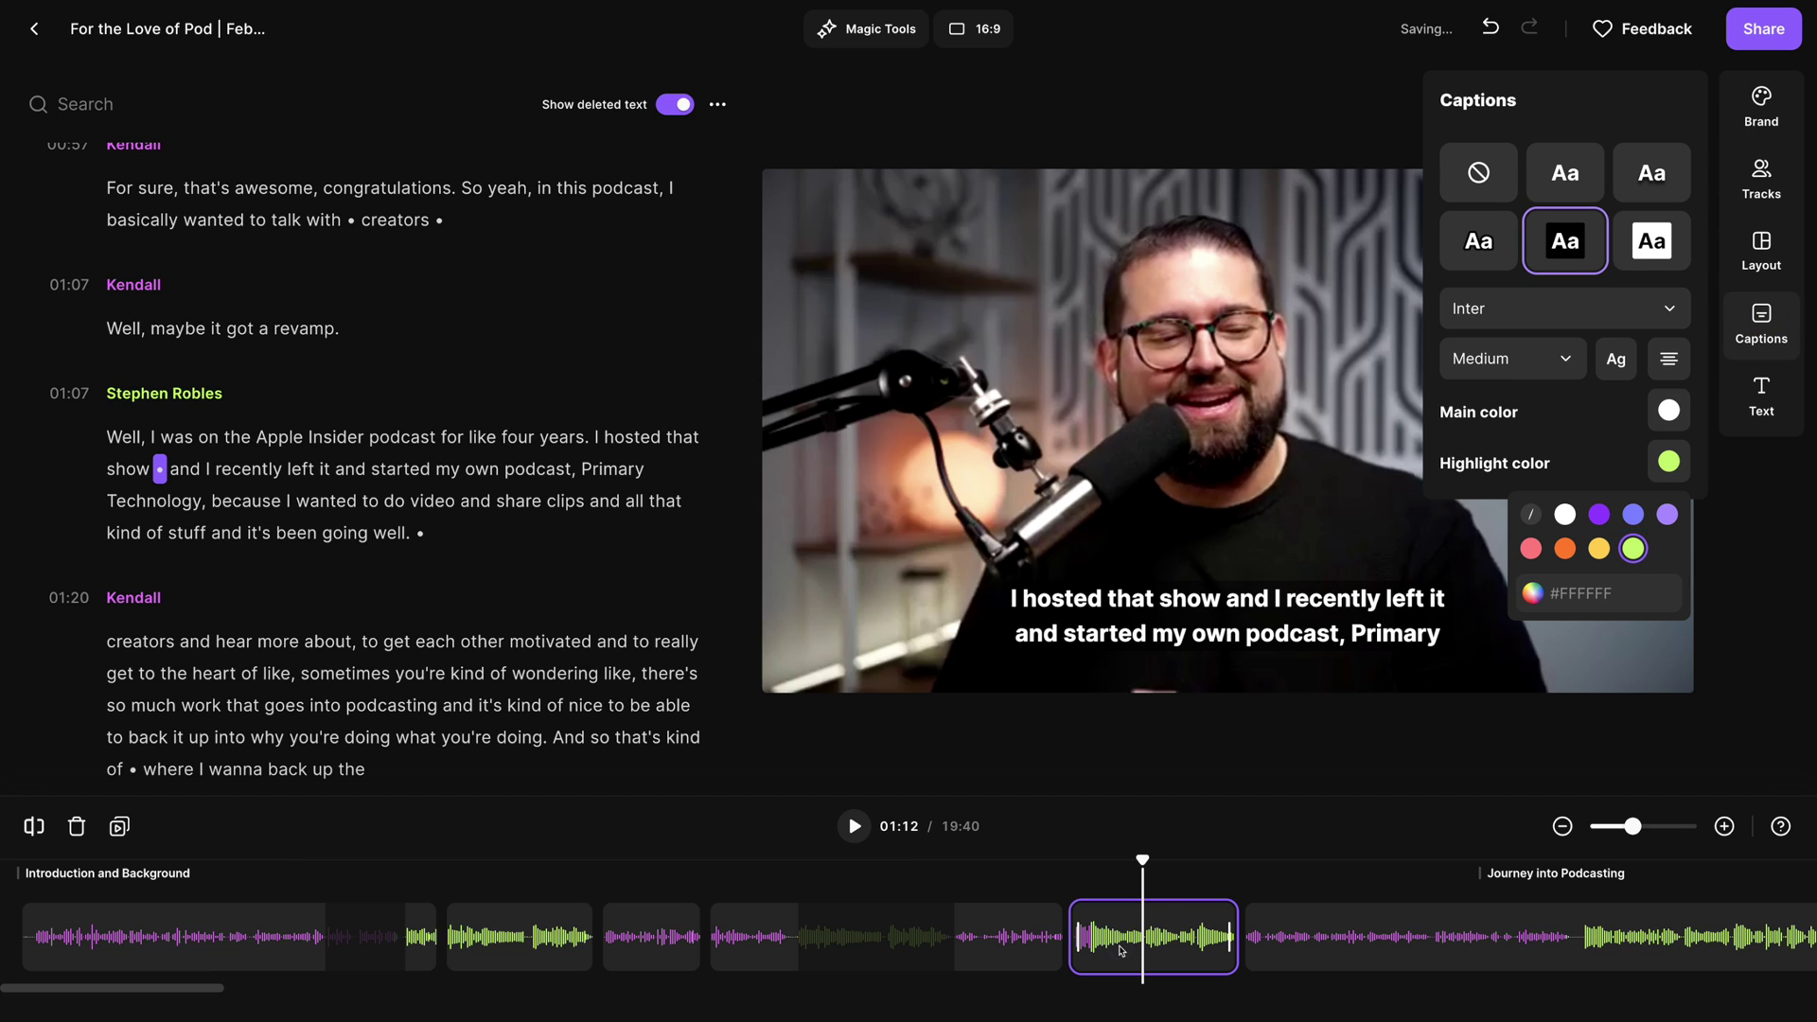
{"action": "left_click", "coordinate": [854, 827]}
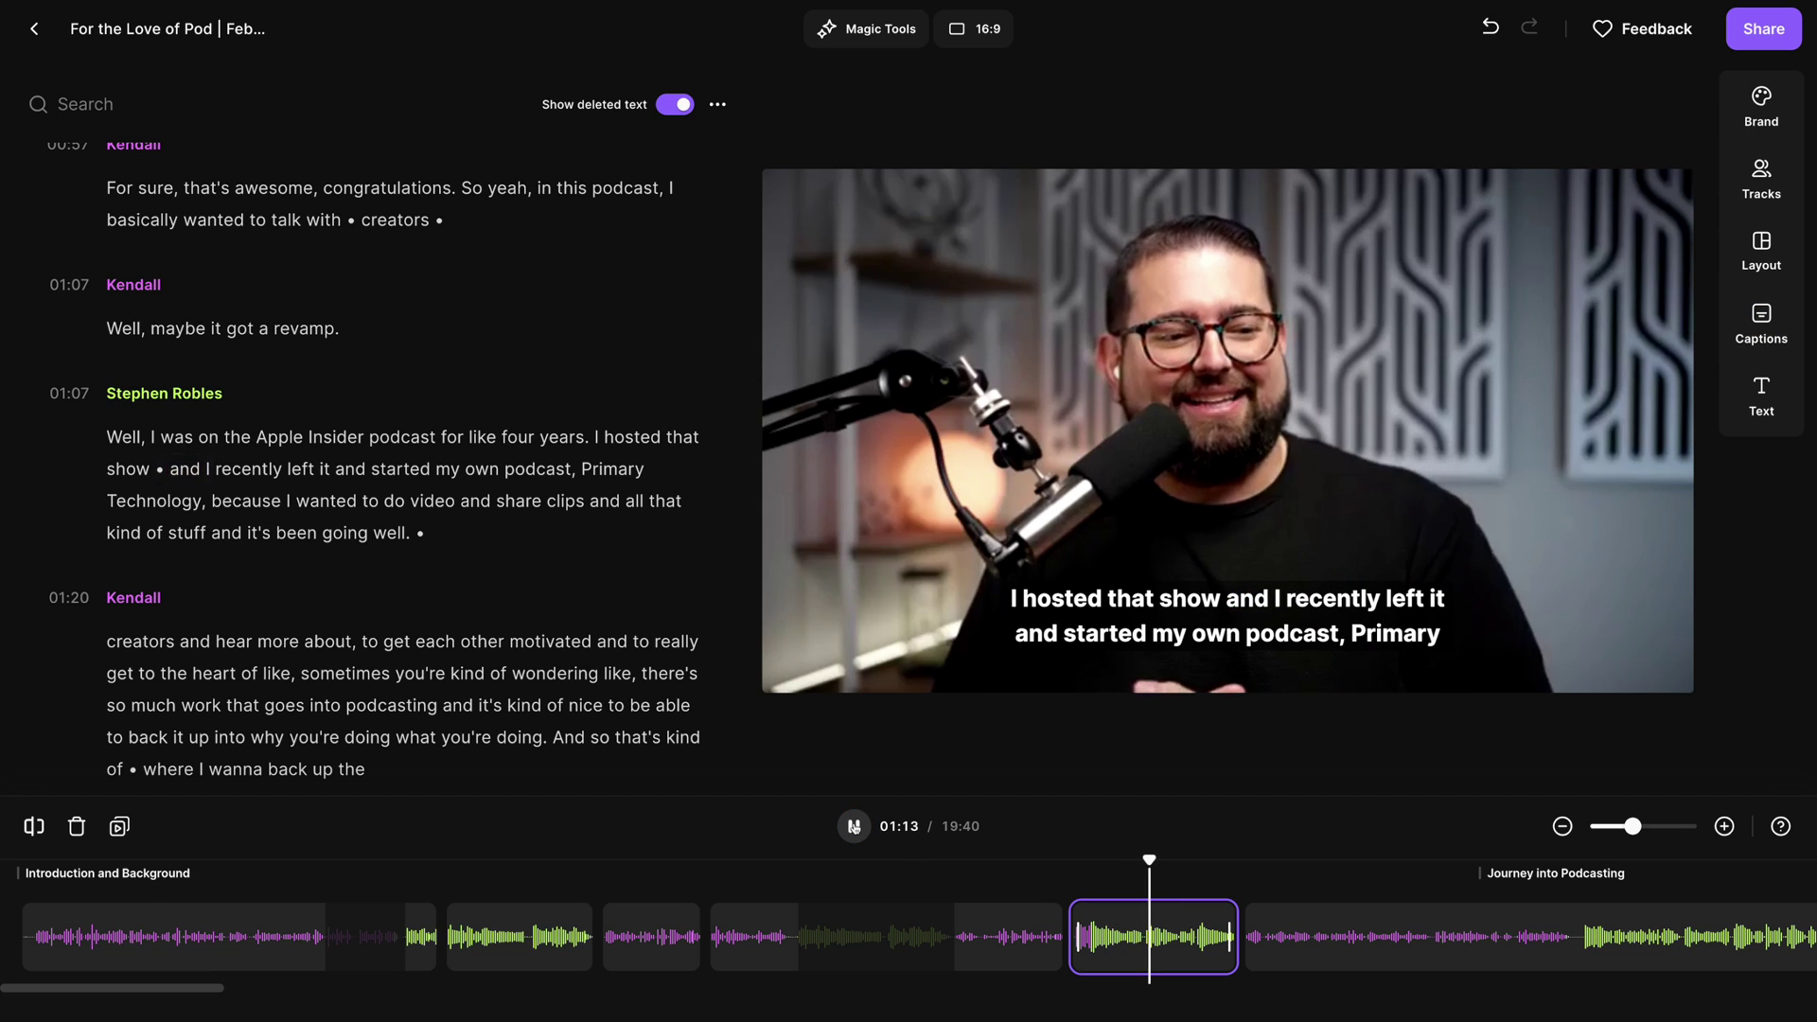
Step: Add a speaker name title overlay to the video and open the Export options
{"action": "left_click", "coordinate": [1761, 397]}
{"action": "left_click", "coordinate": [1543, 383]}
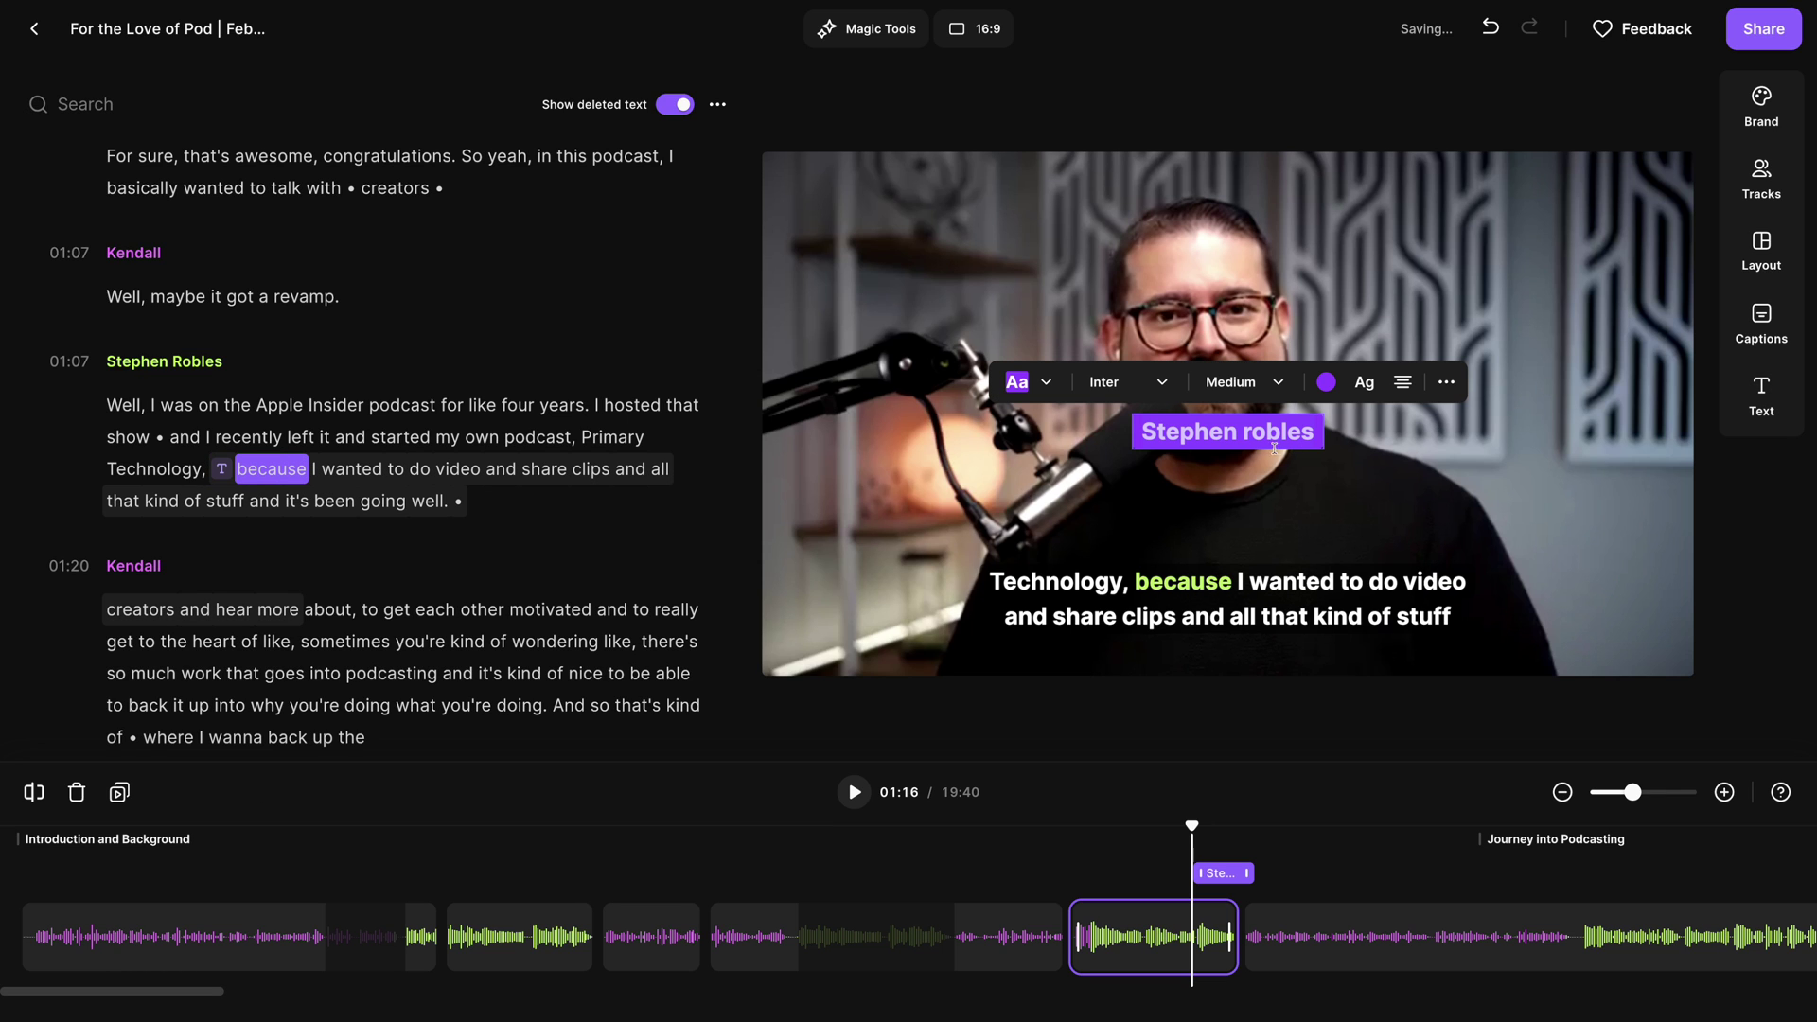
{"action": "left_click", "coordinate": [1322, 450]}
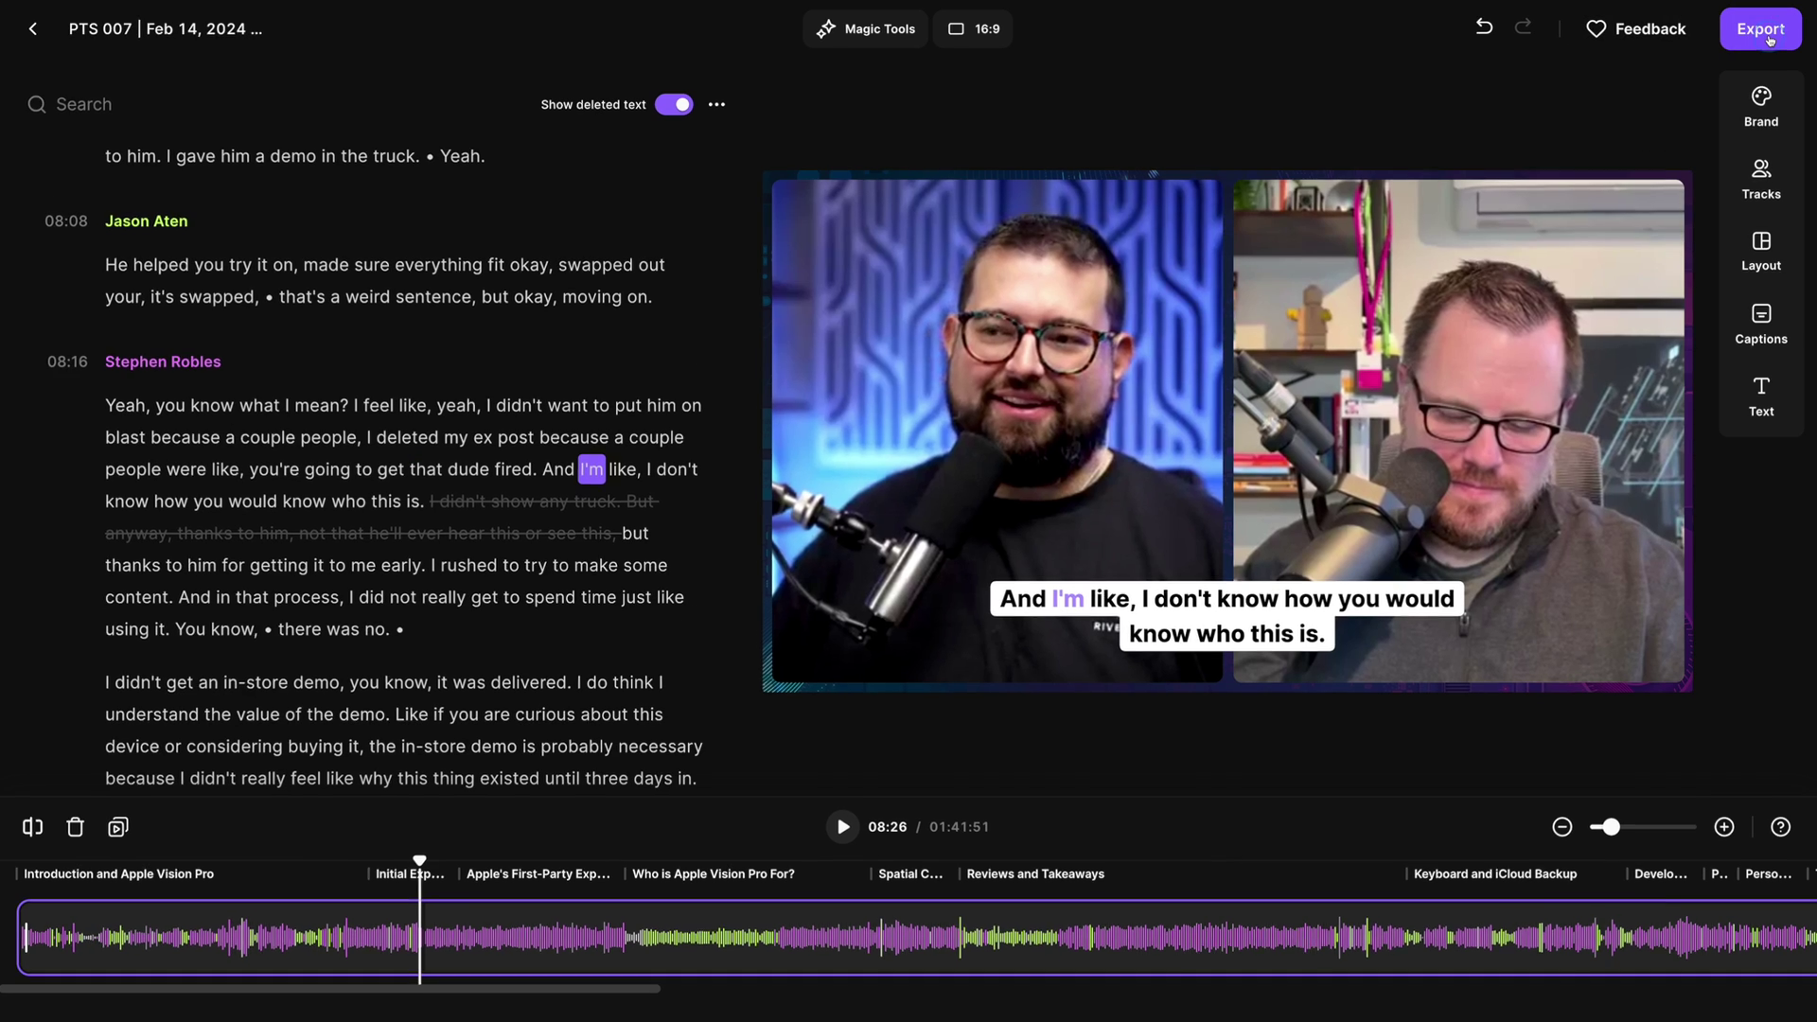
{"action": "left_click", "coordinate": [1759, 26]}
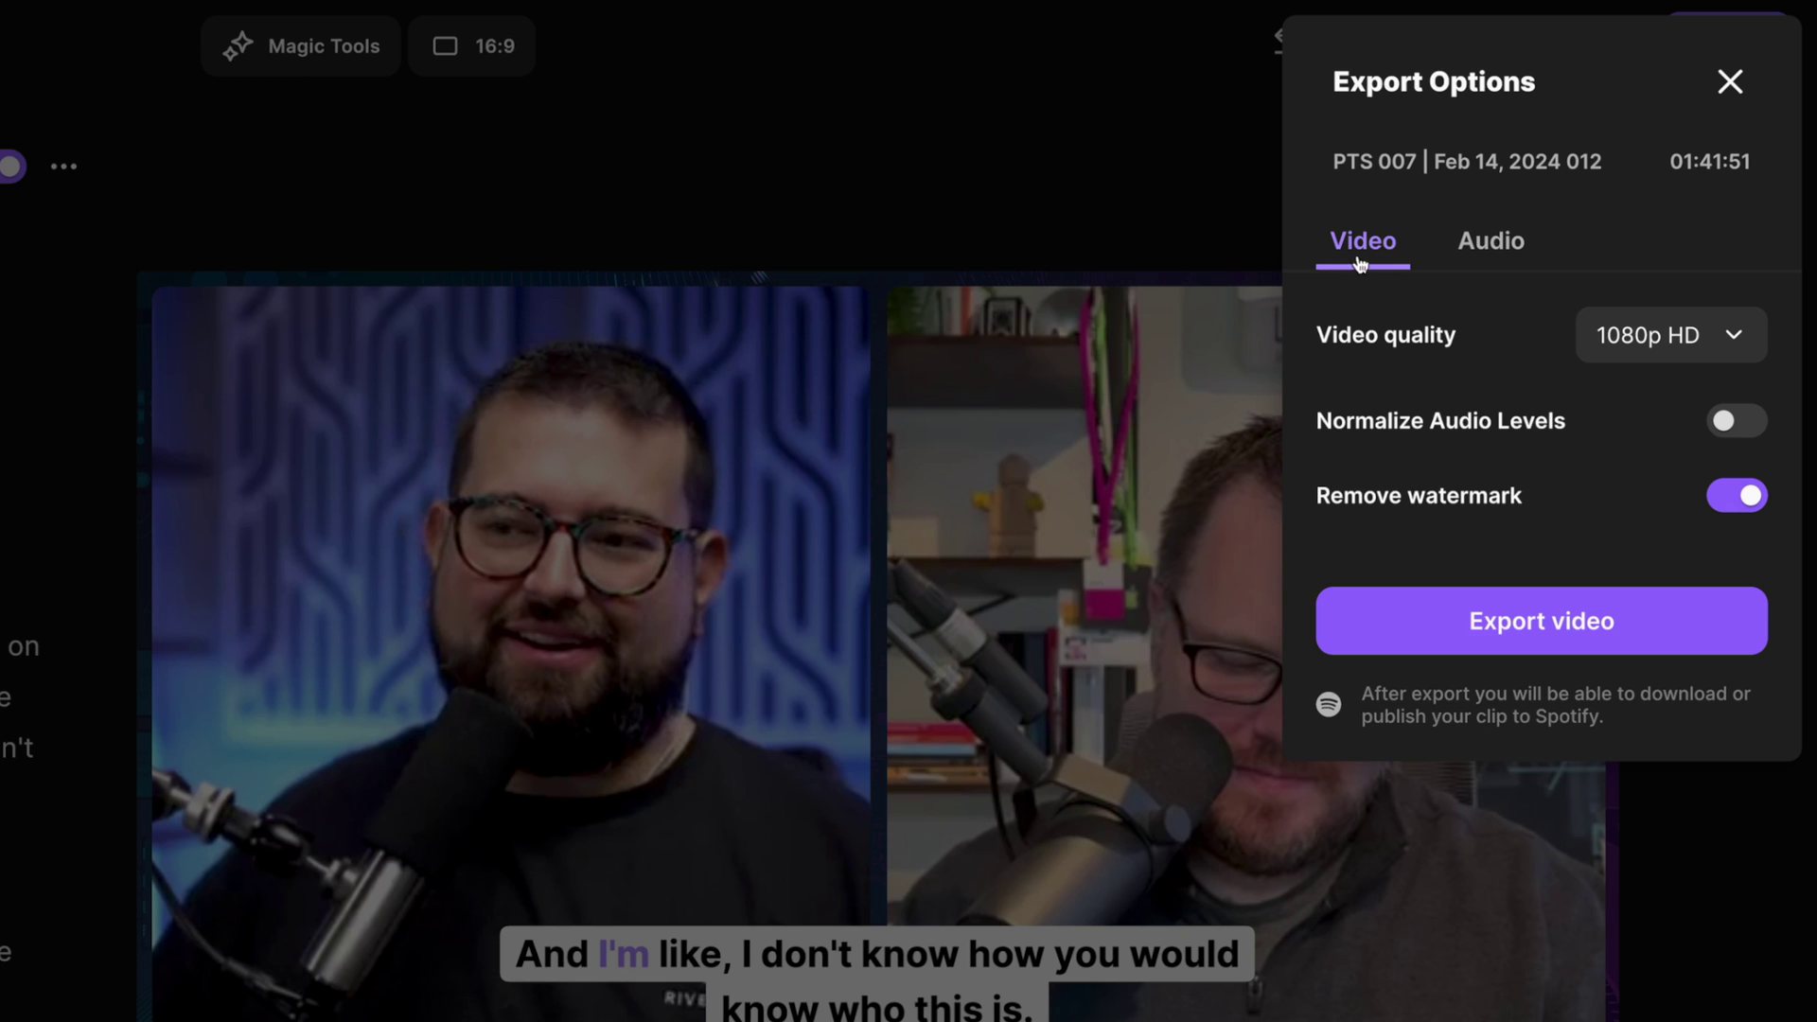
Step: Set video export quality to 2160p 4K and export the audio as WAV HD
{"action": "left_click", "coordinate": [1663, 335]}
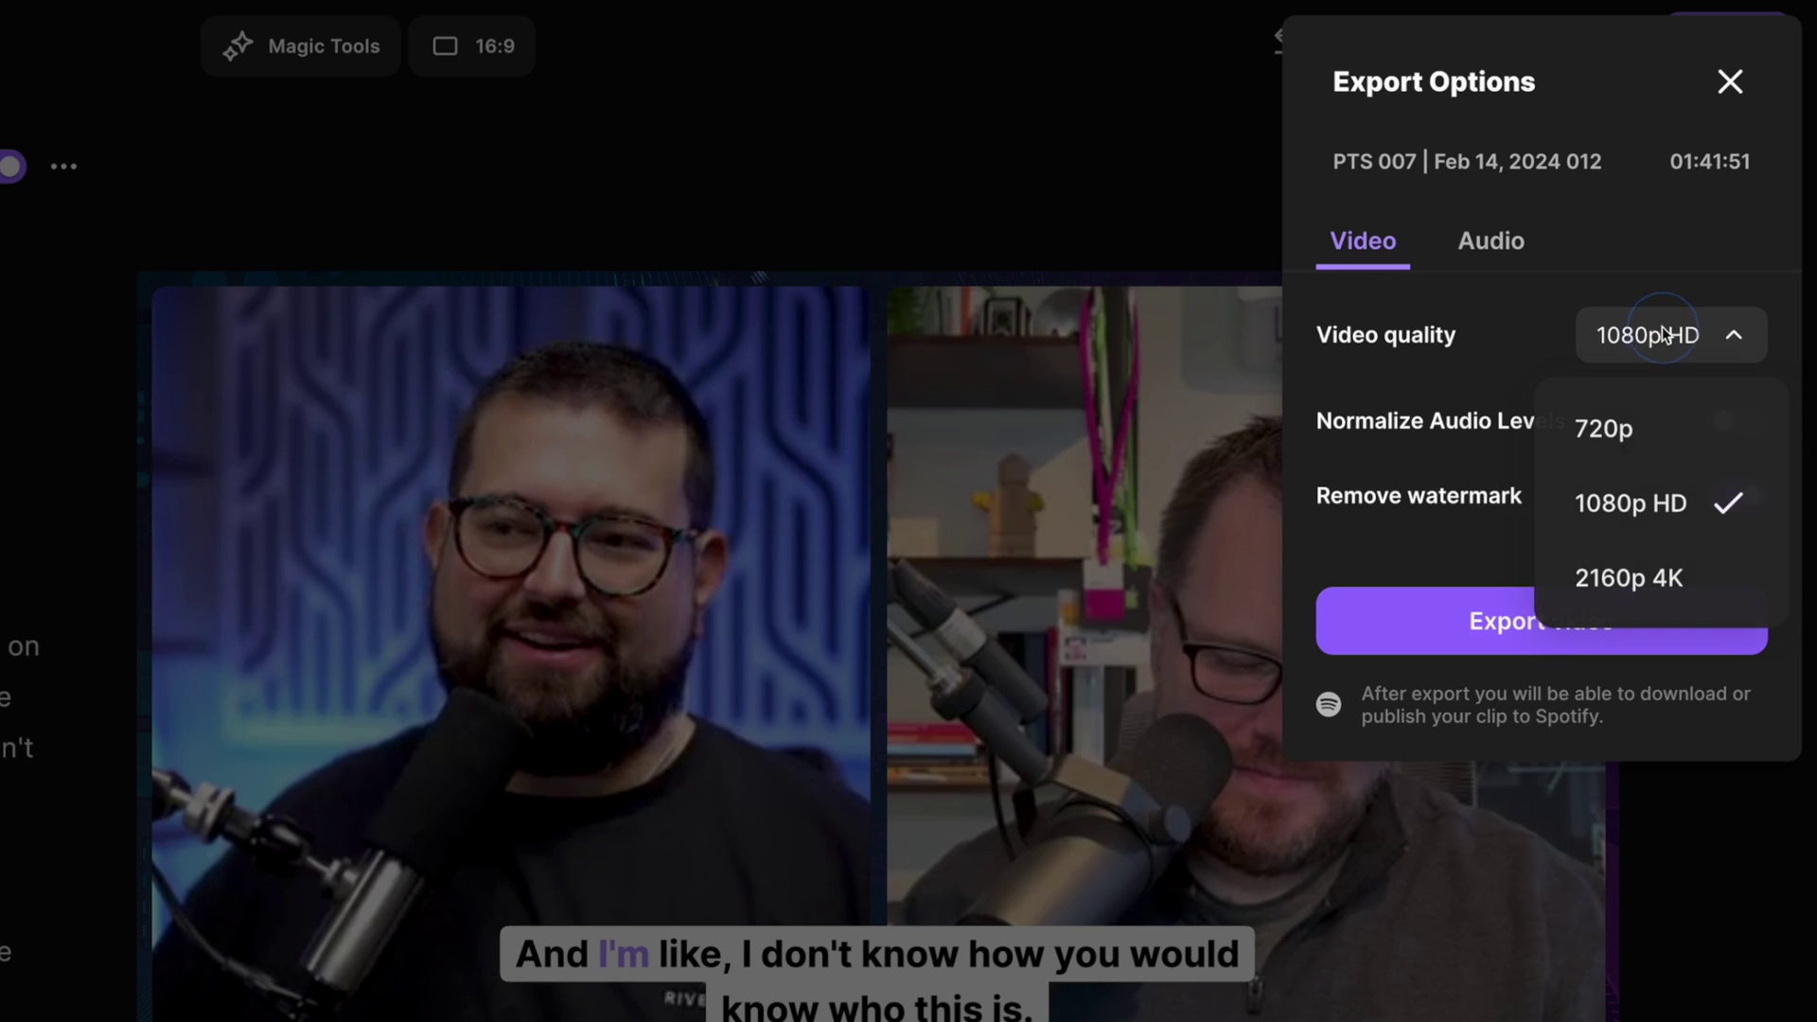
{"action": "left_click", "coordinate": [1658, 575]}
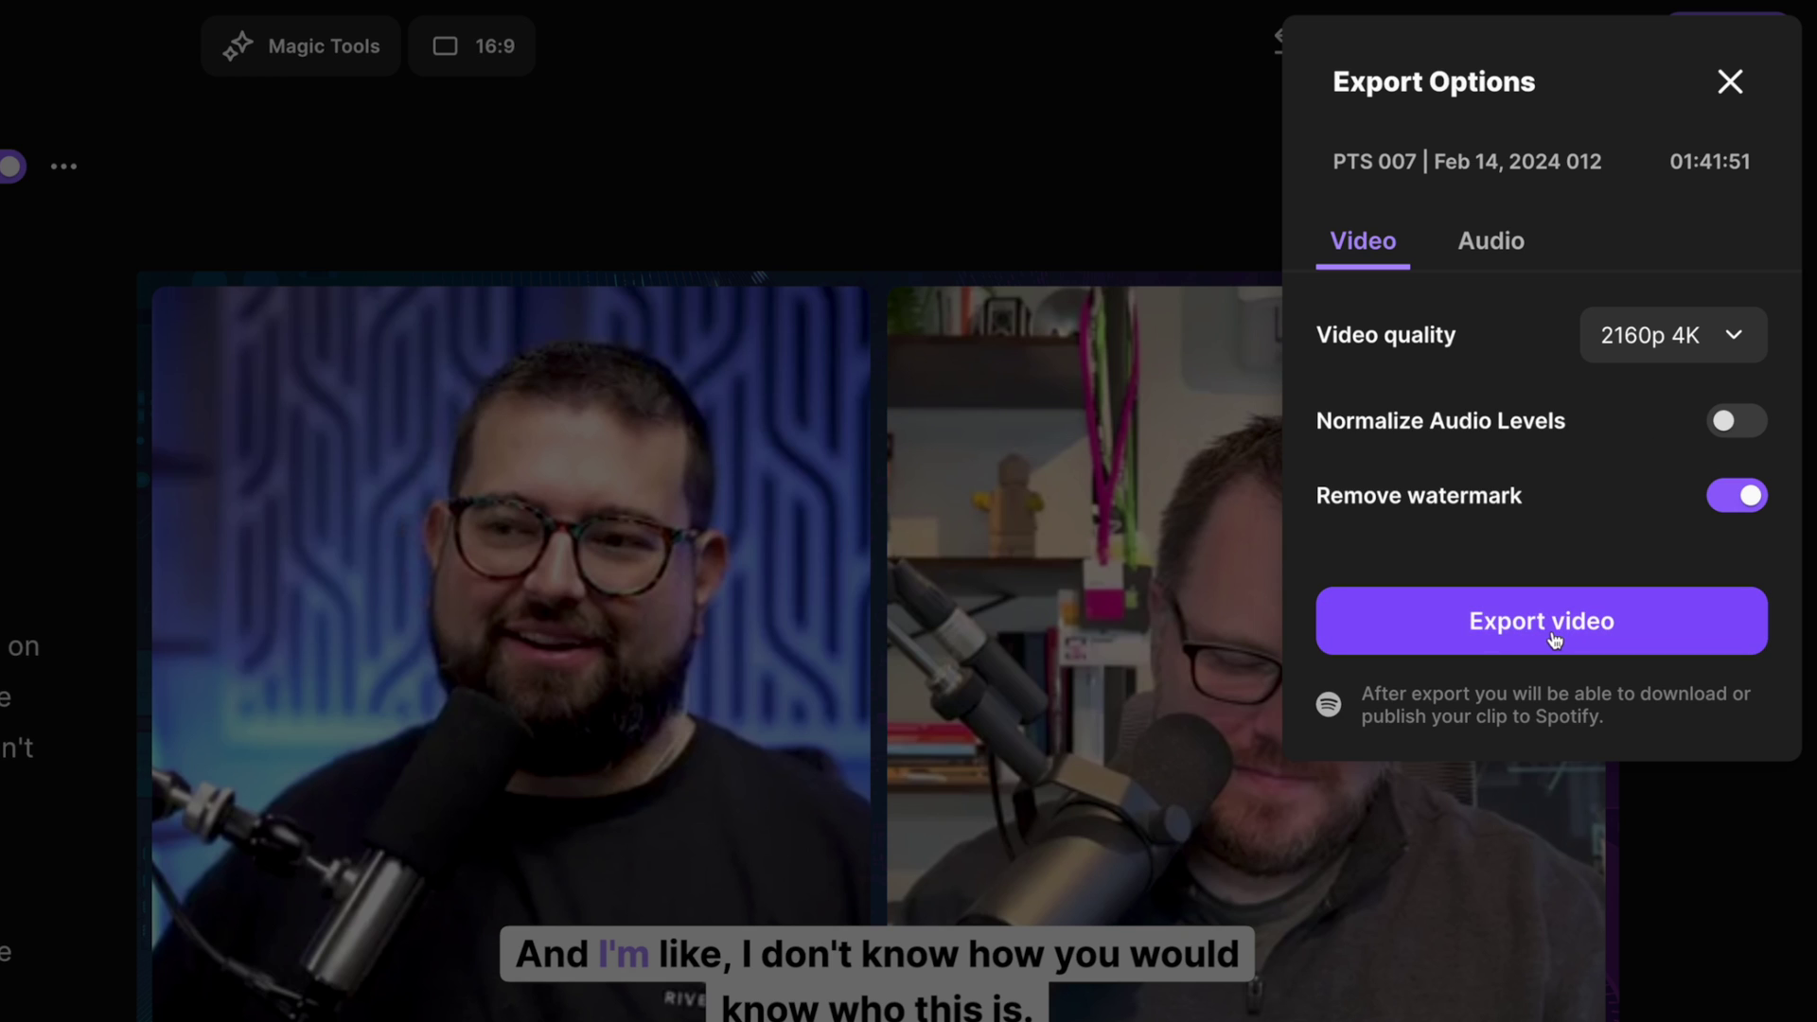
{"action": "left_click", "coordinate": [1488, 248]}
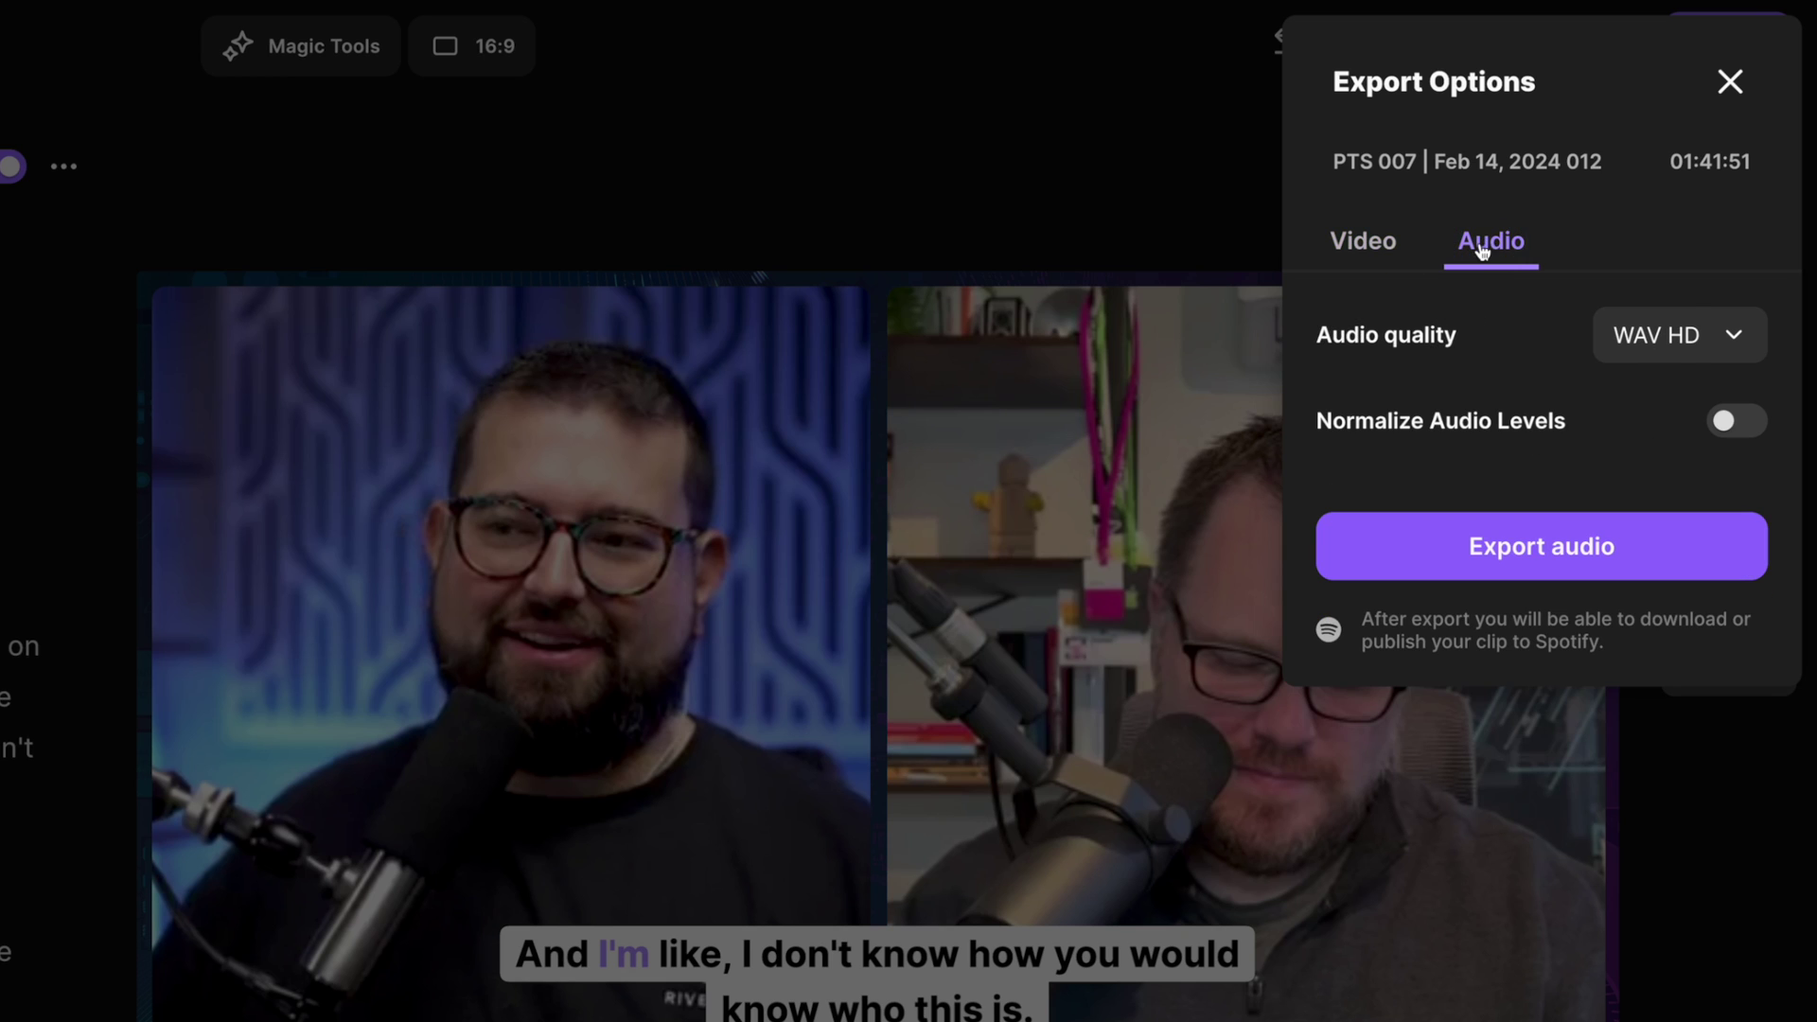
{"action": "left_click", "coordinate": [1732, 358]}
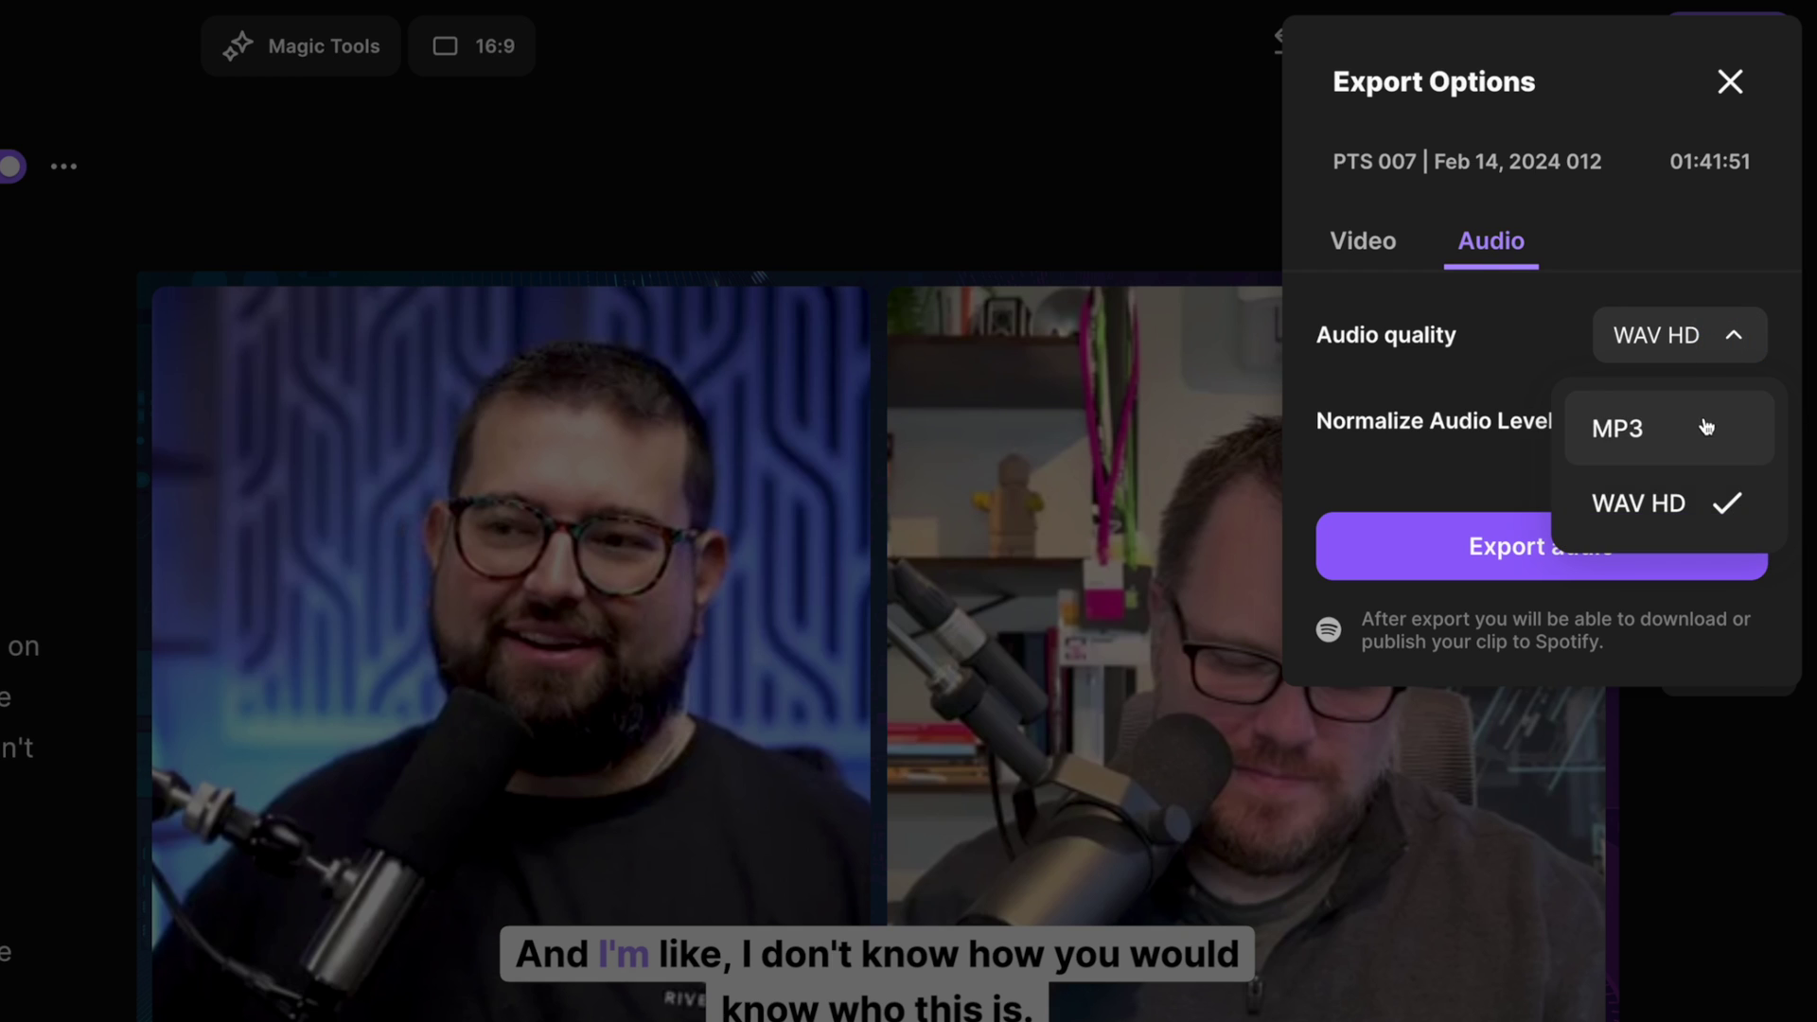
{"action": "left_click", "coordinate": [1434, 357]}
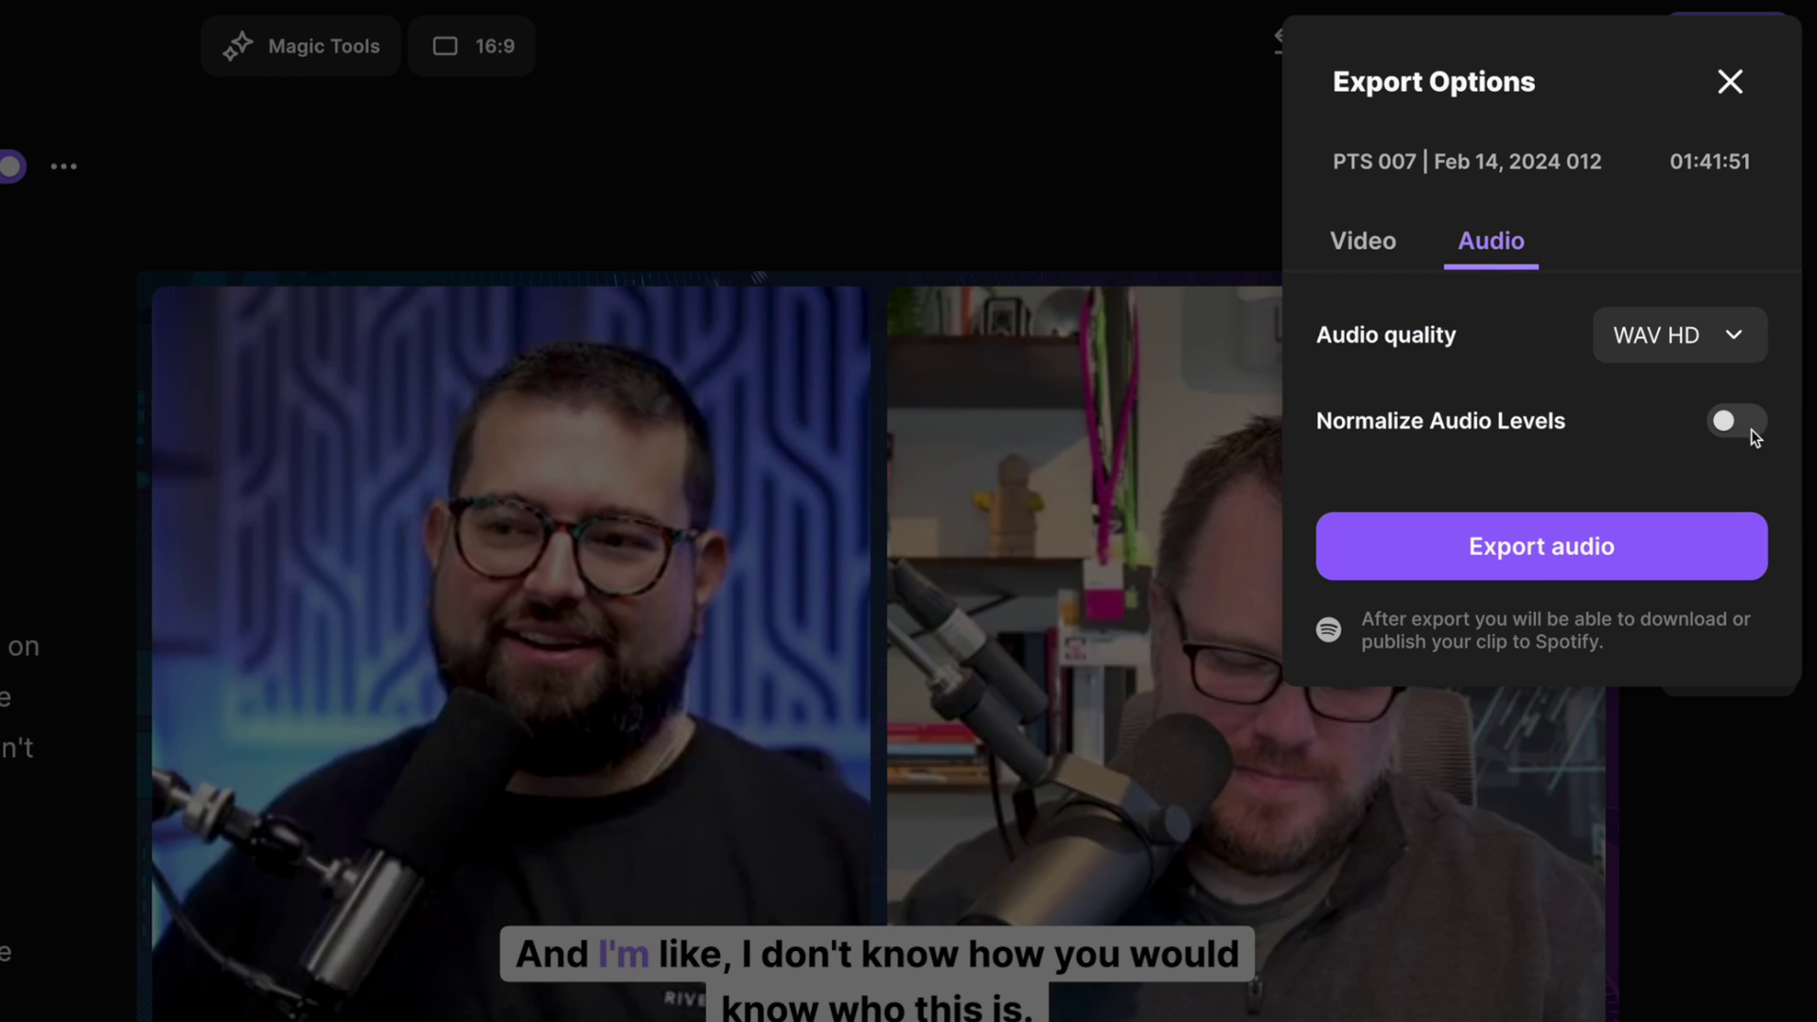
{"action": "left_click", "coordinate": [1589, 549]}
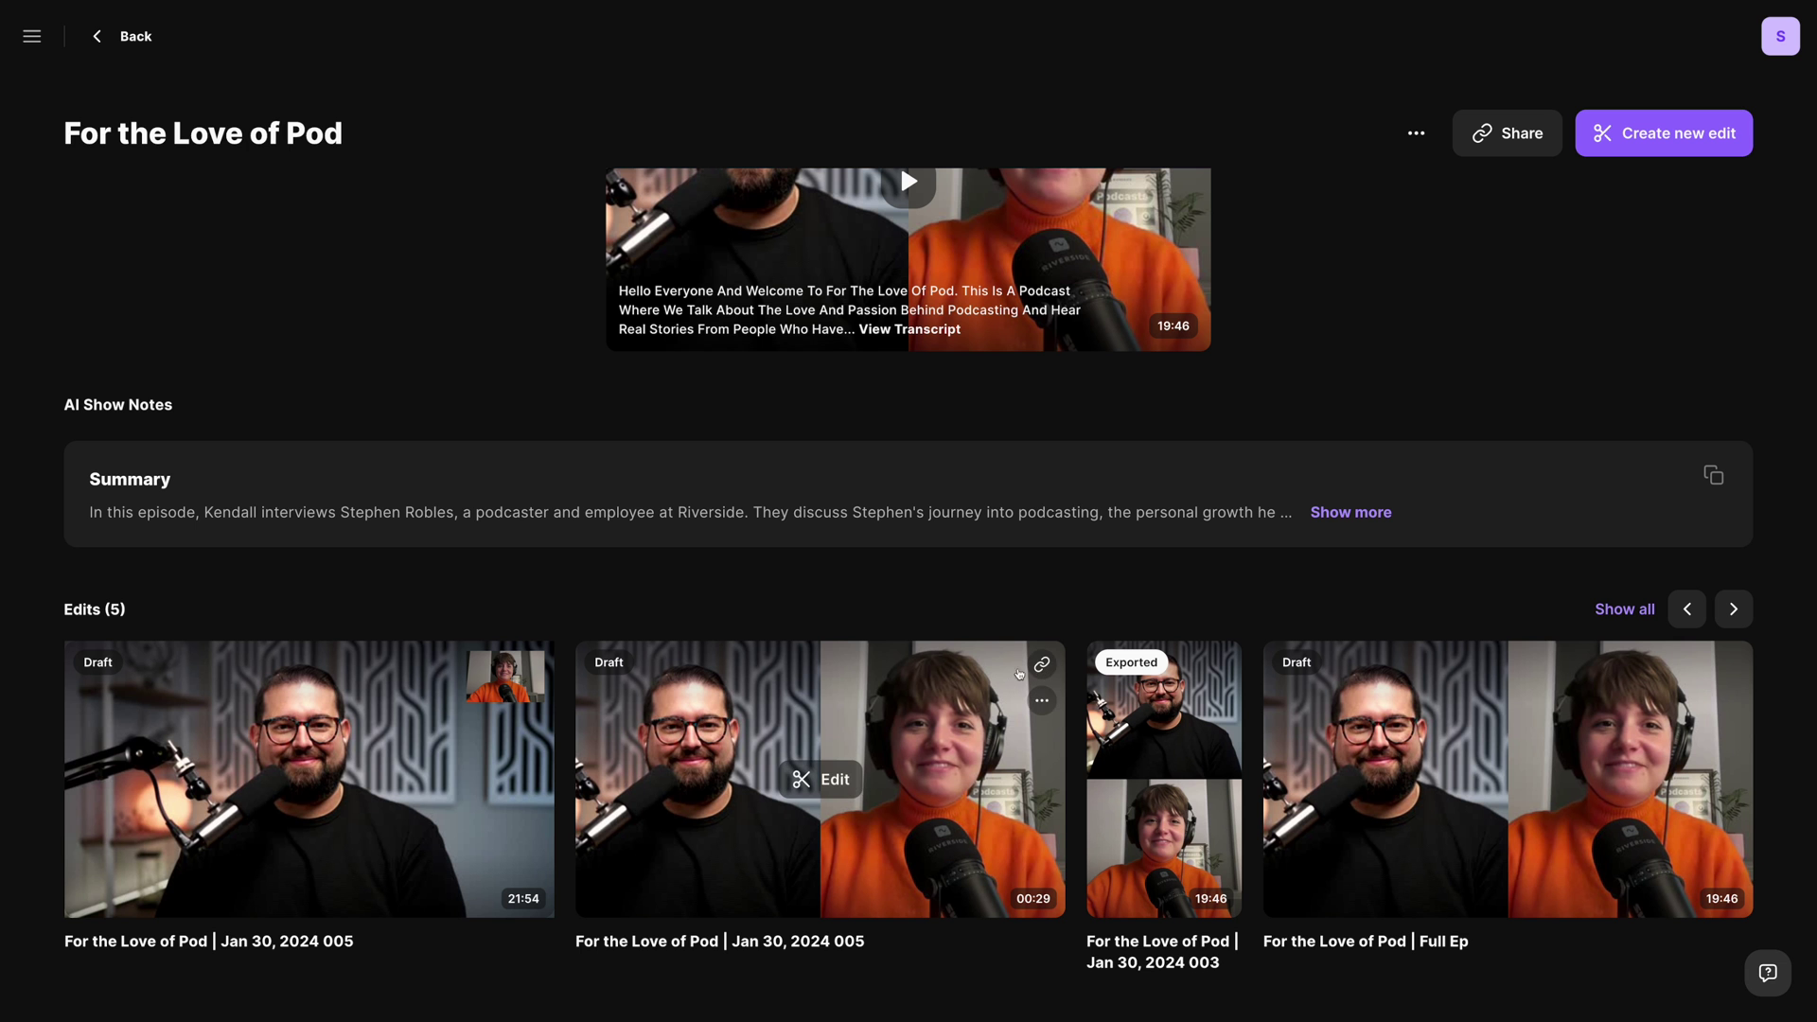